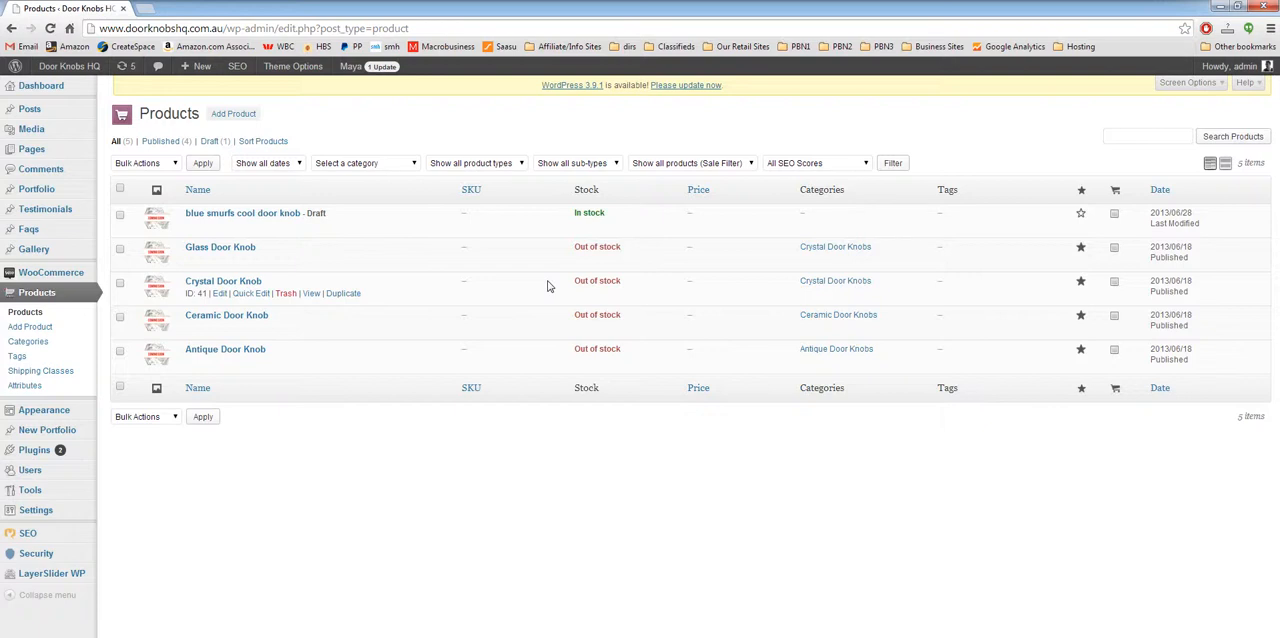
Step: Start a new product and name it "Test Product"
click(228, 117)
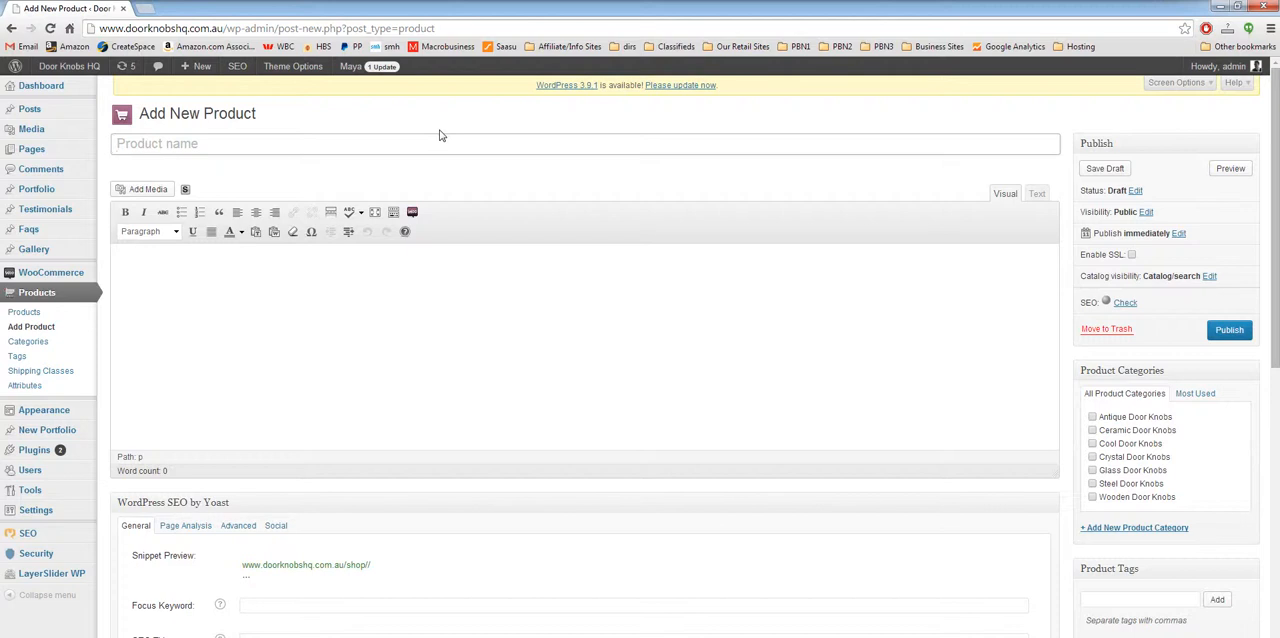
text(Test Product)
key(Tab)
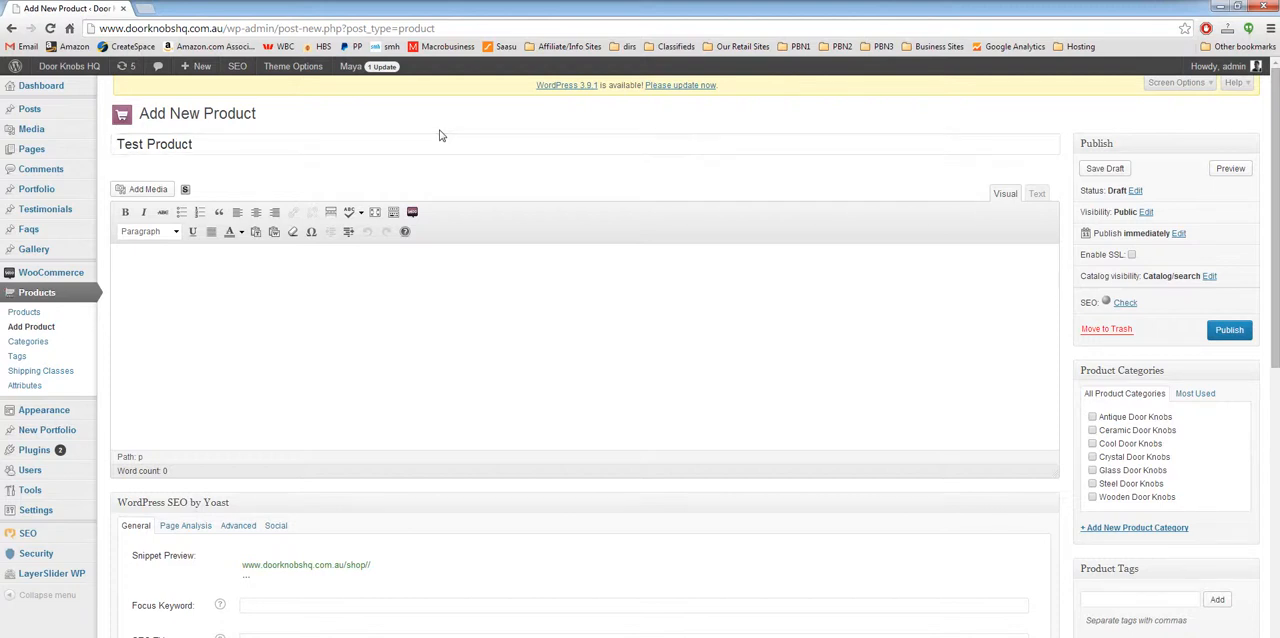
Step: Enter "Test main description" as the product's main description
click(516, 301)
scroll(900, 575, down, 7)
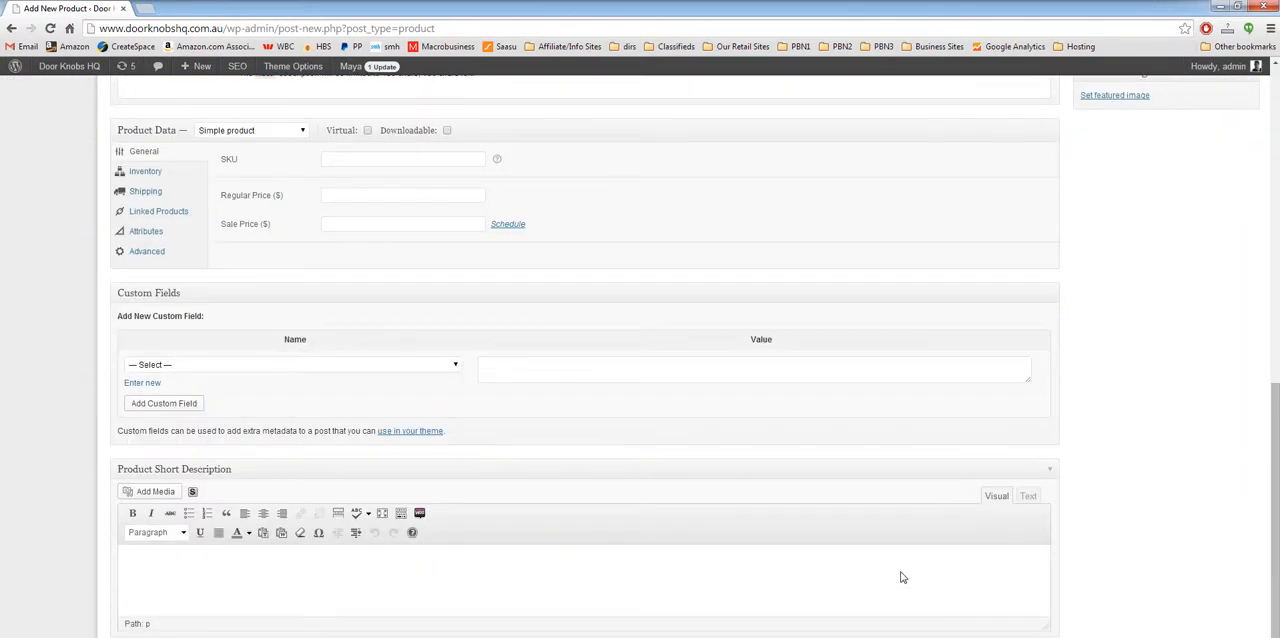
click(345, 593)
scroll(1105, 556, up, 10)
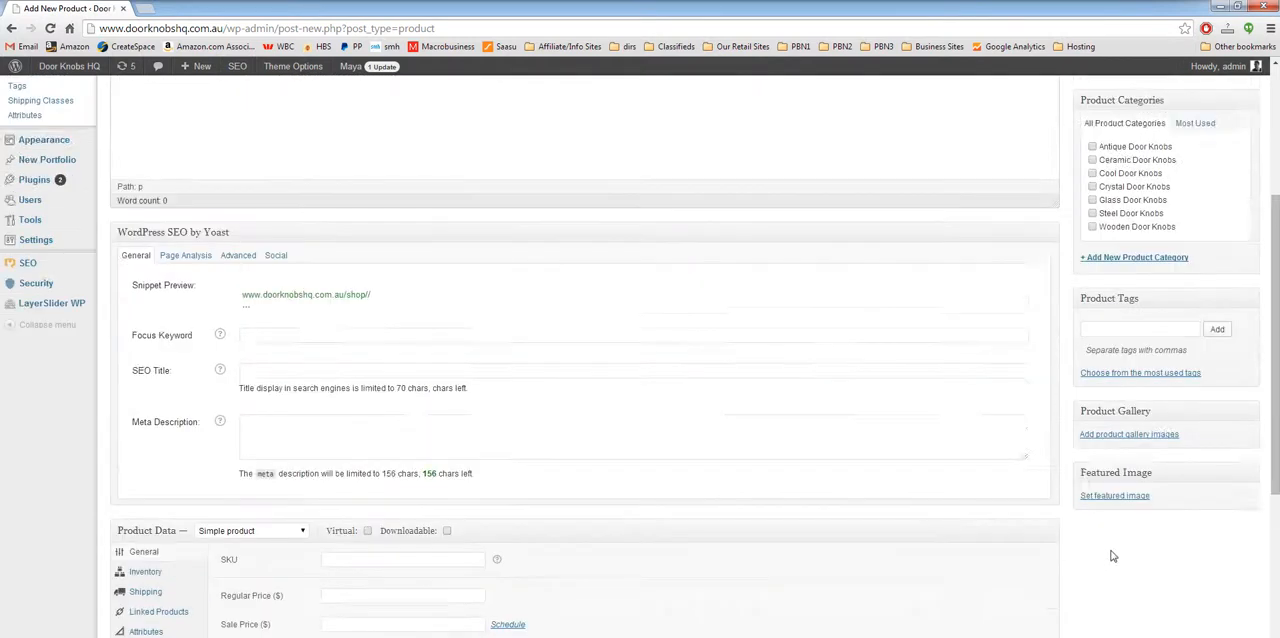
click(361, 362)
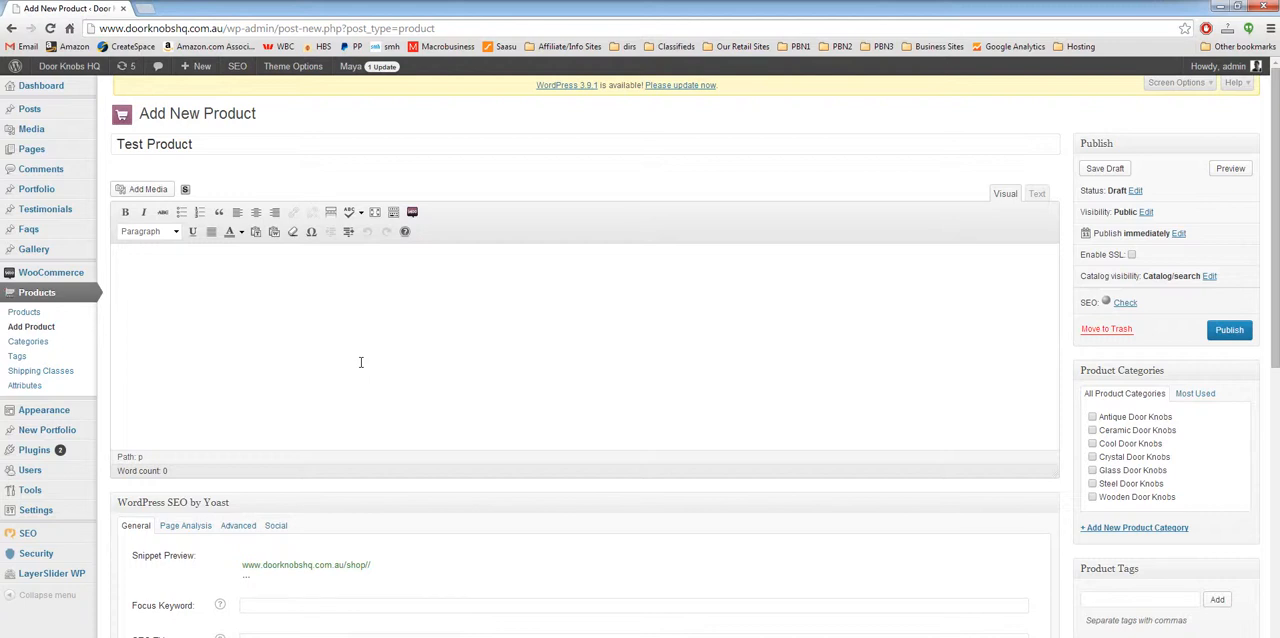
text(Test main description)
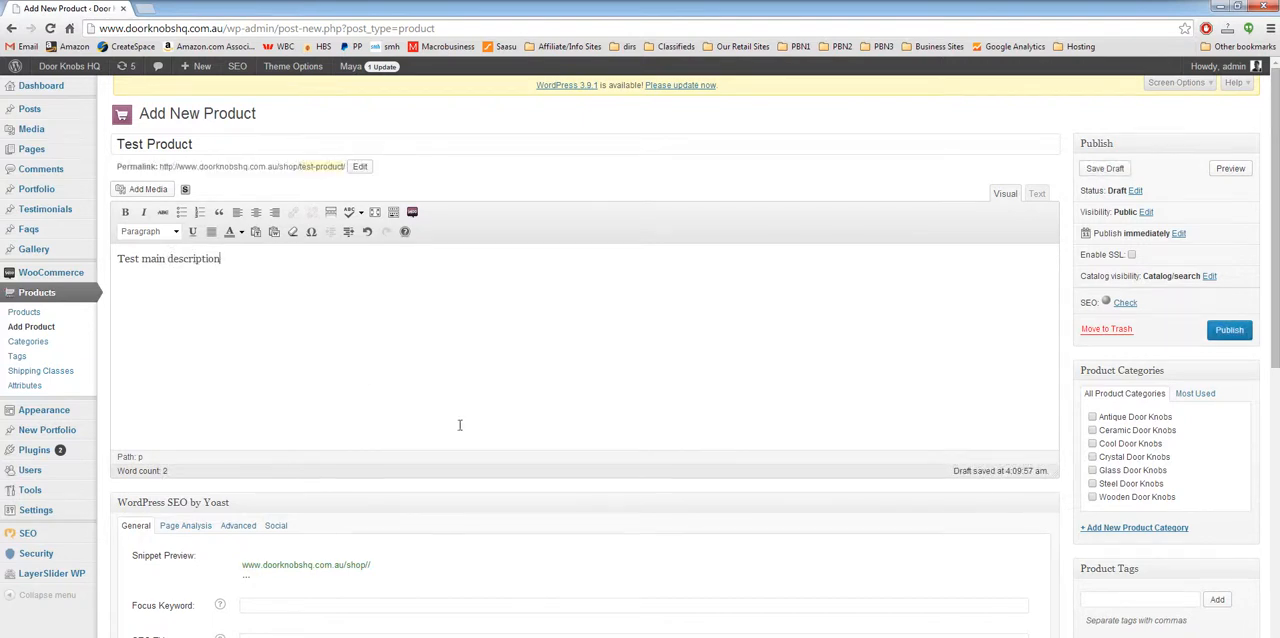
Step: Enter "Test Short Description" as the product's short description
scroll(460, 425, down, 7)
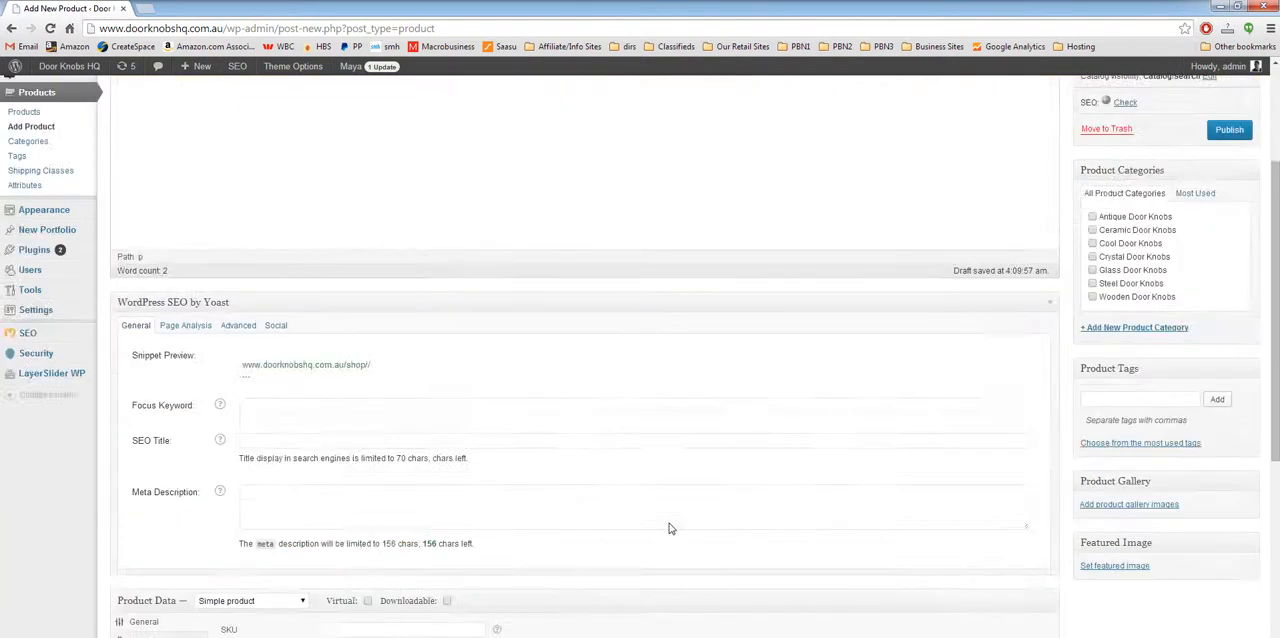
click(178, 594)
text(Test Short Description)
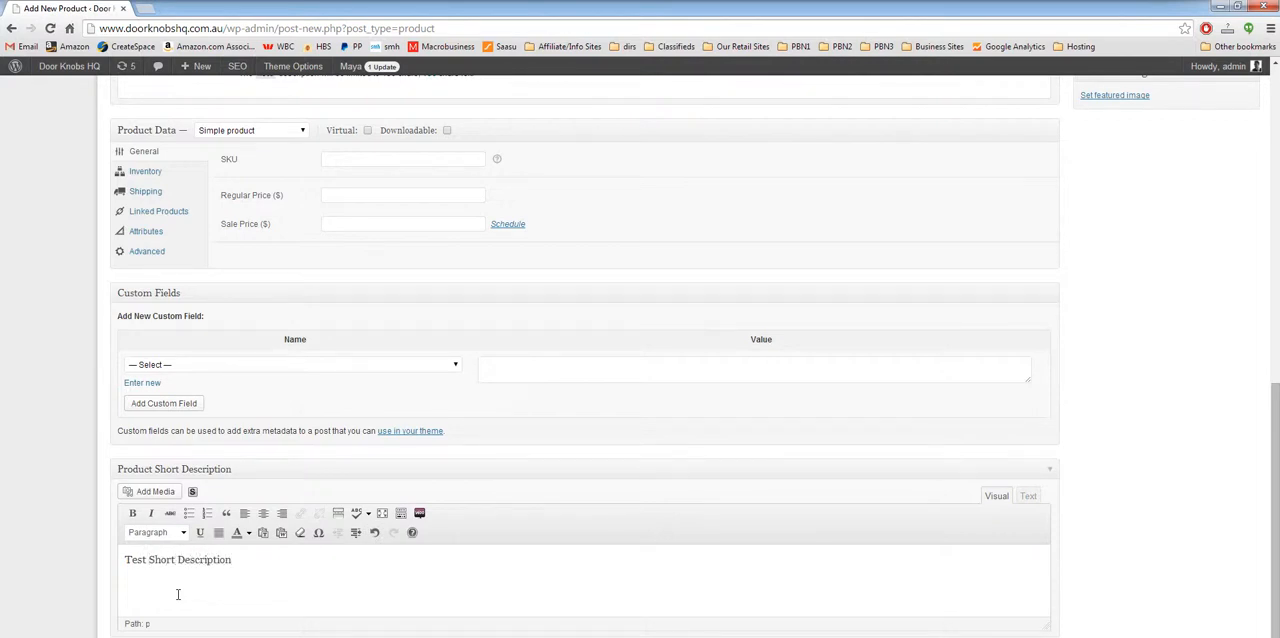
Step: Publish the product and view its shop page in a new browser tab
scroll(1166, 386, up, 10)
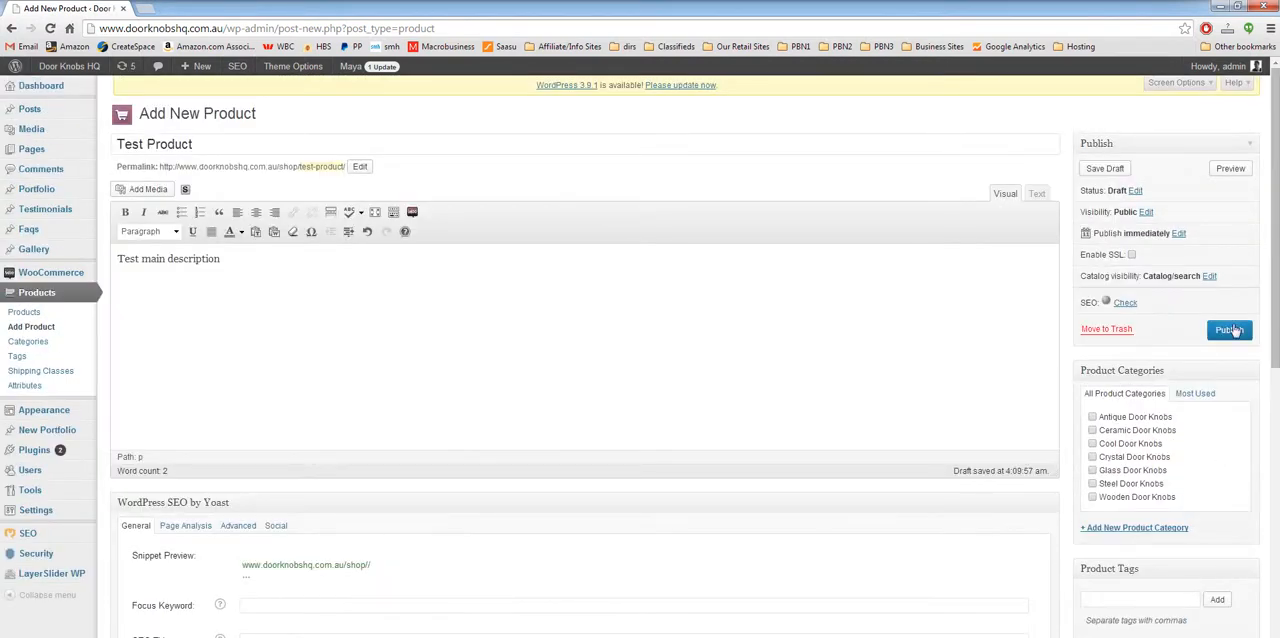
click(1230, 330)
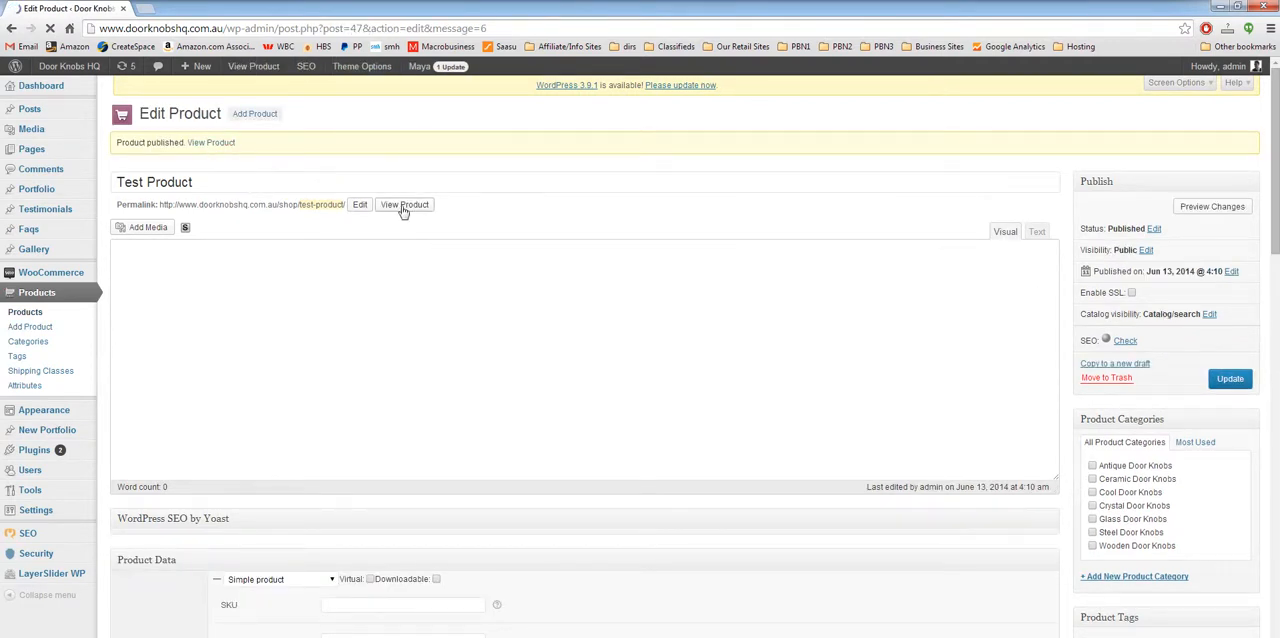
right_click(403, 210)
click(464, 220)
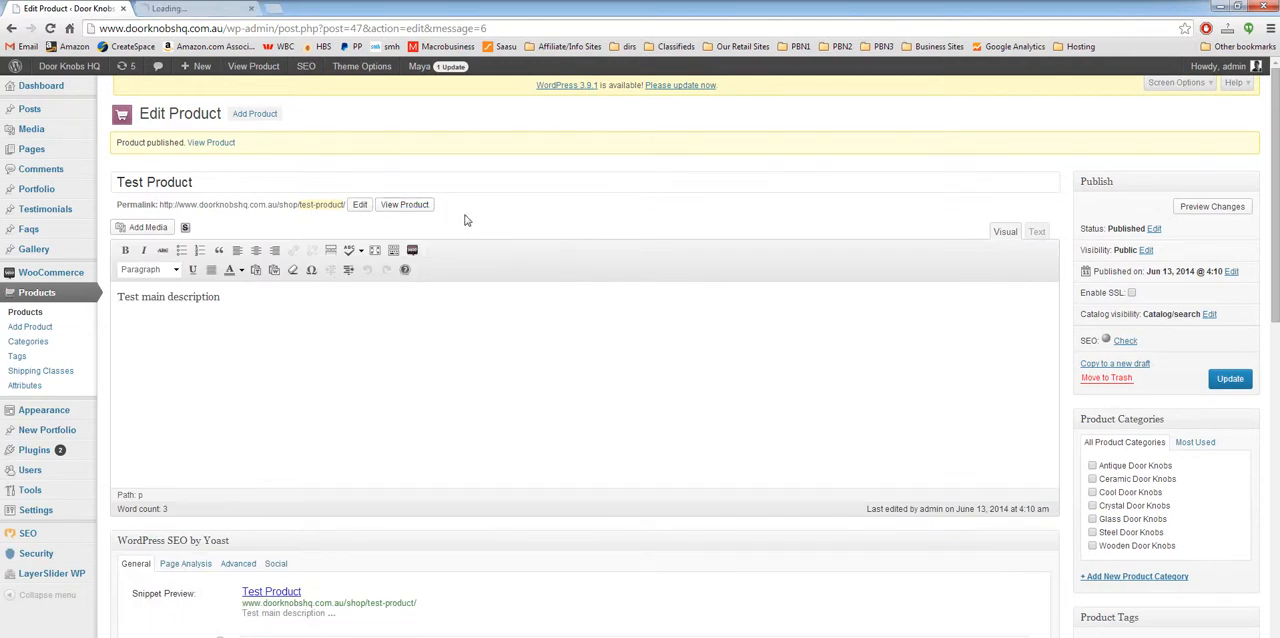
click(196, 8)
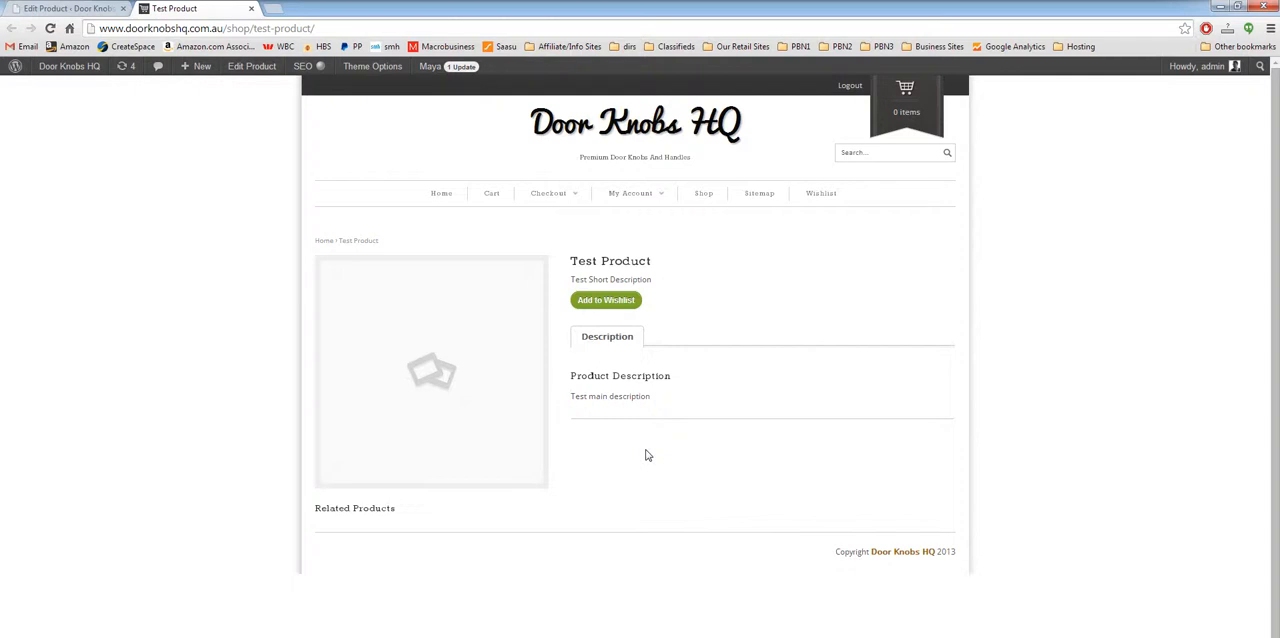
Step: Return to the product's edit page and assign it only to the Glass Door Knobs category
click(95, 7)
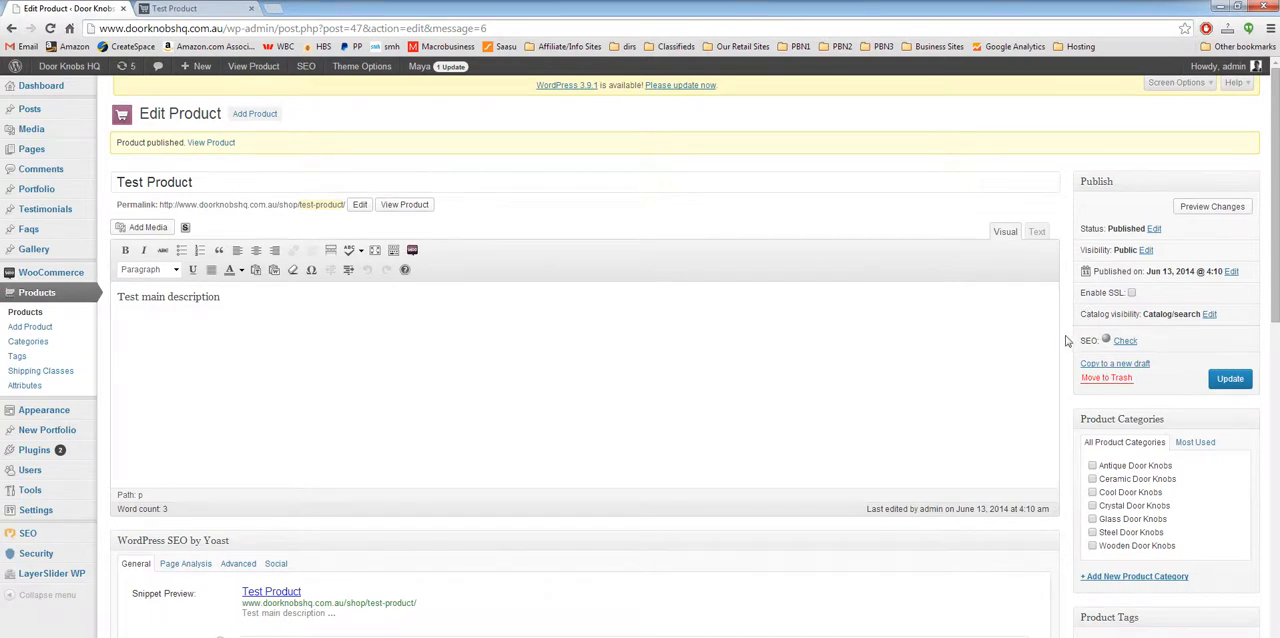
scroll(1066, 341, down, 1)
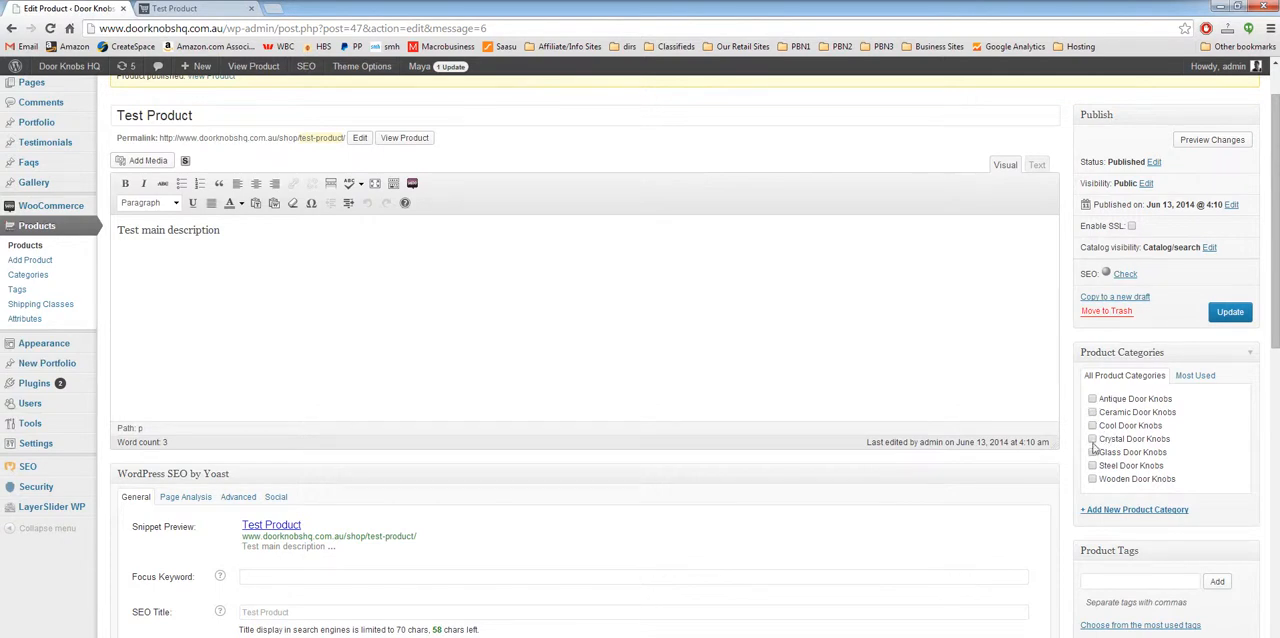
click(1092, 439)
click(1092, 439)
click(1093, 452)
Step: Fill in "Test Category" as a new product category name, try Antique Door Knobs as its parent, and reset the parent to none
click(1125, 510)
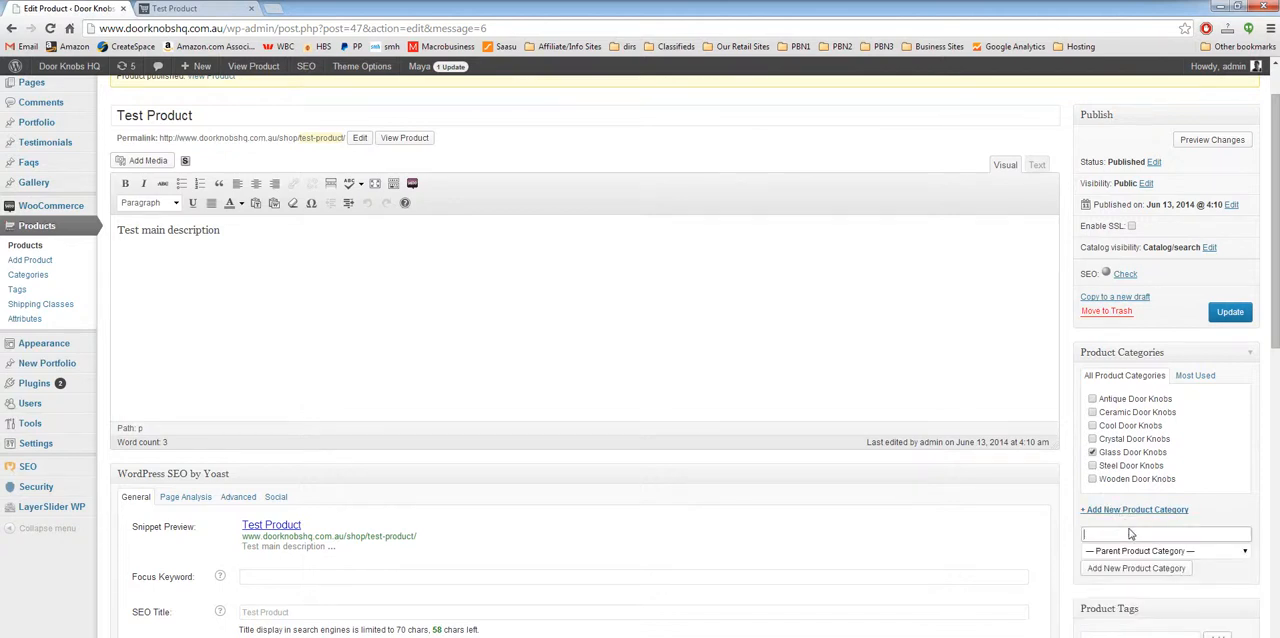
click(1160, 534)
text(Test Category)
click(1189, 556)
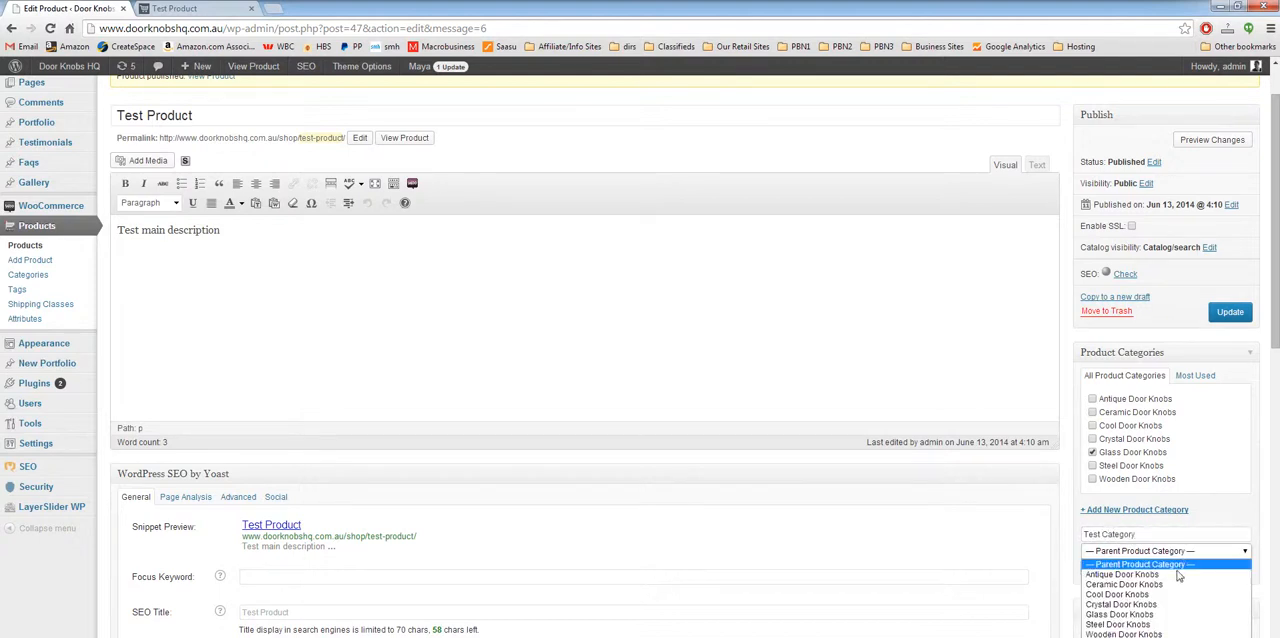
click(1178, 575)
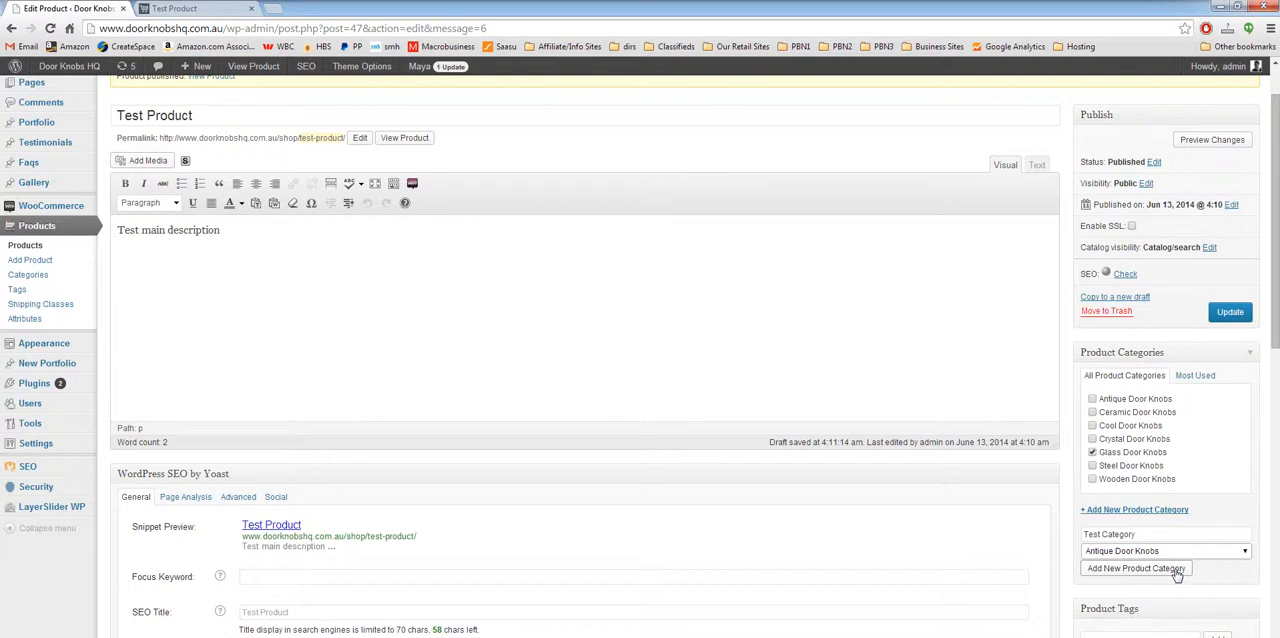
click(1186, 551)
click(1150, 563)
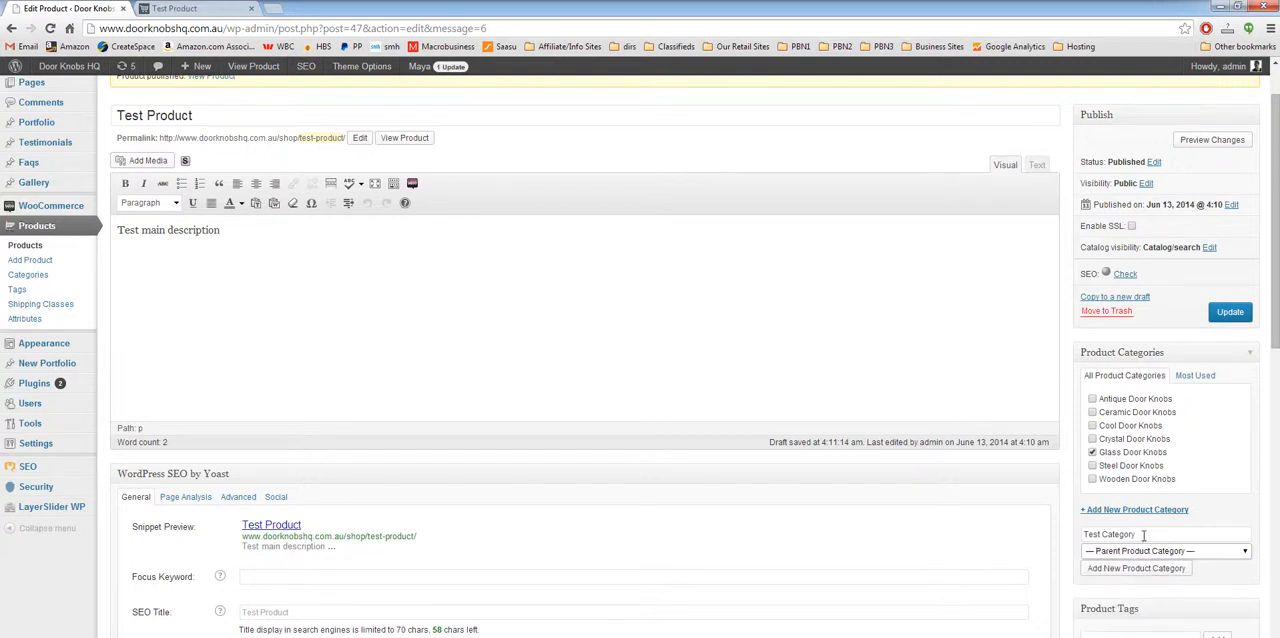
click(527, 456)
Step: Examine the description, SEO, product data and custom field sections of the product's edit page
scroll(600, 470, down, 3)
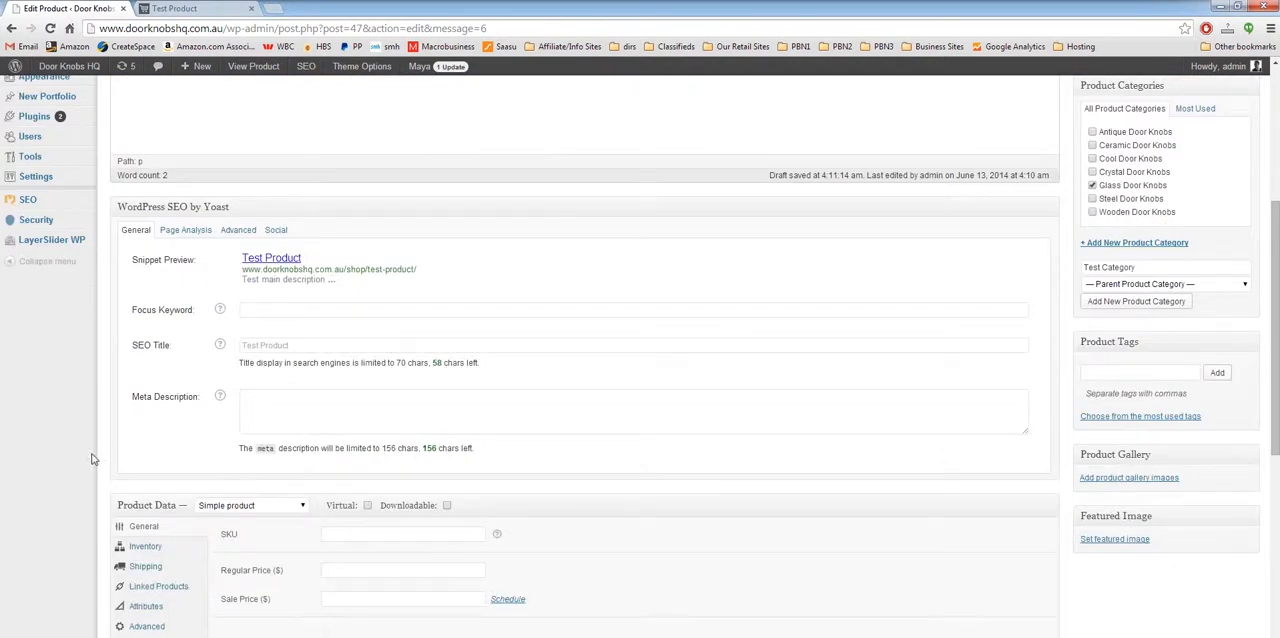
scroll(91, 459, down, 1)
scroll(91, 459, up, 1)
scroll(100, 375, up, 3)
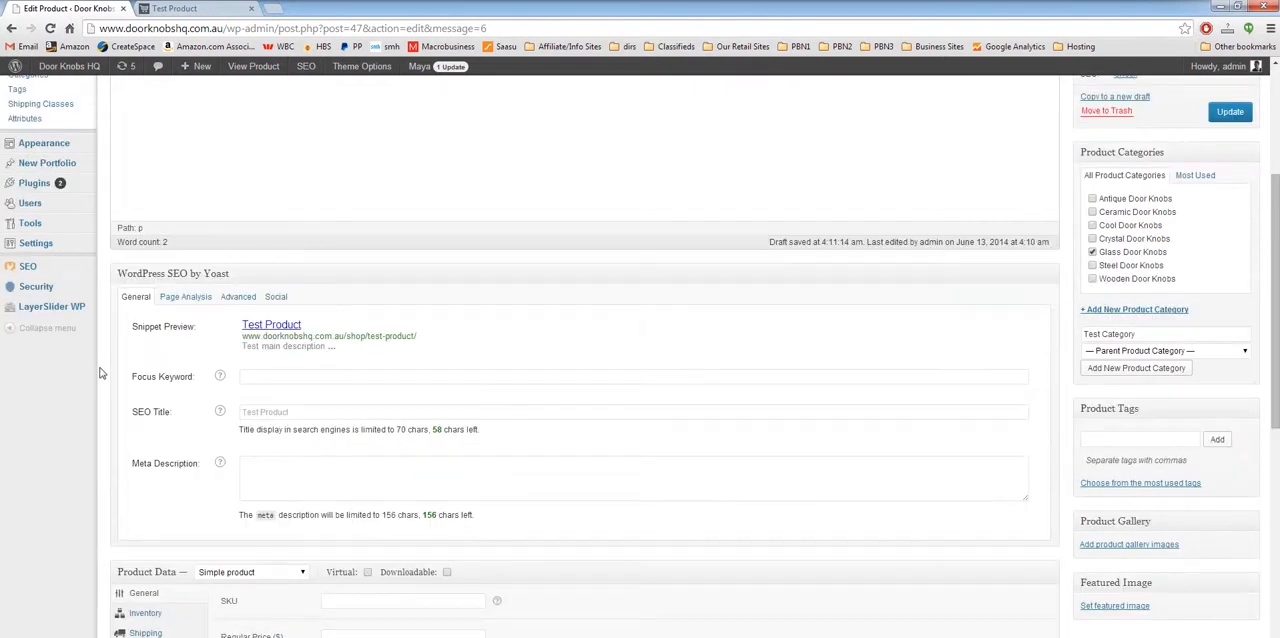
scroll(100, 373, up, 4)
scroll(100, 373, down, 7)
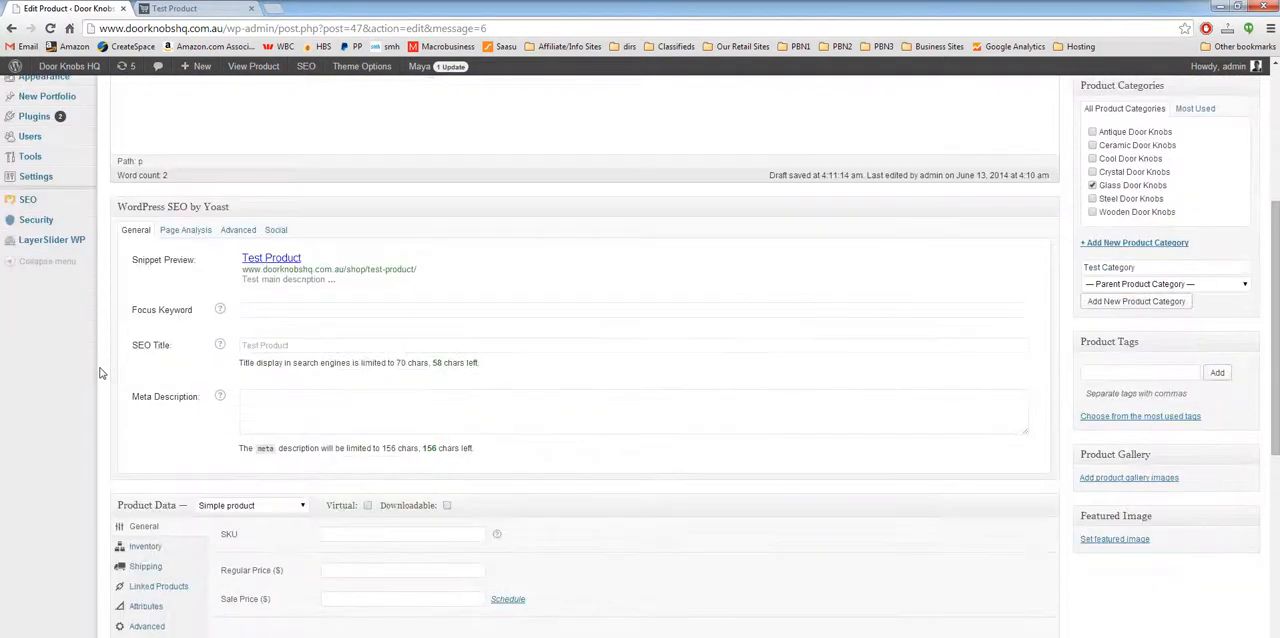
scroll(100, 373, up, 7)
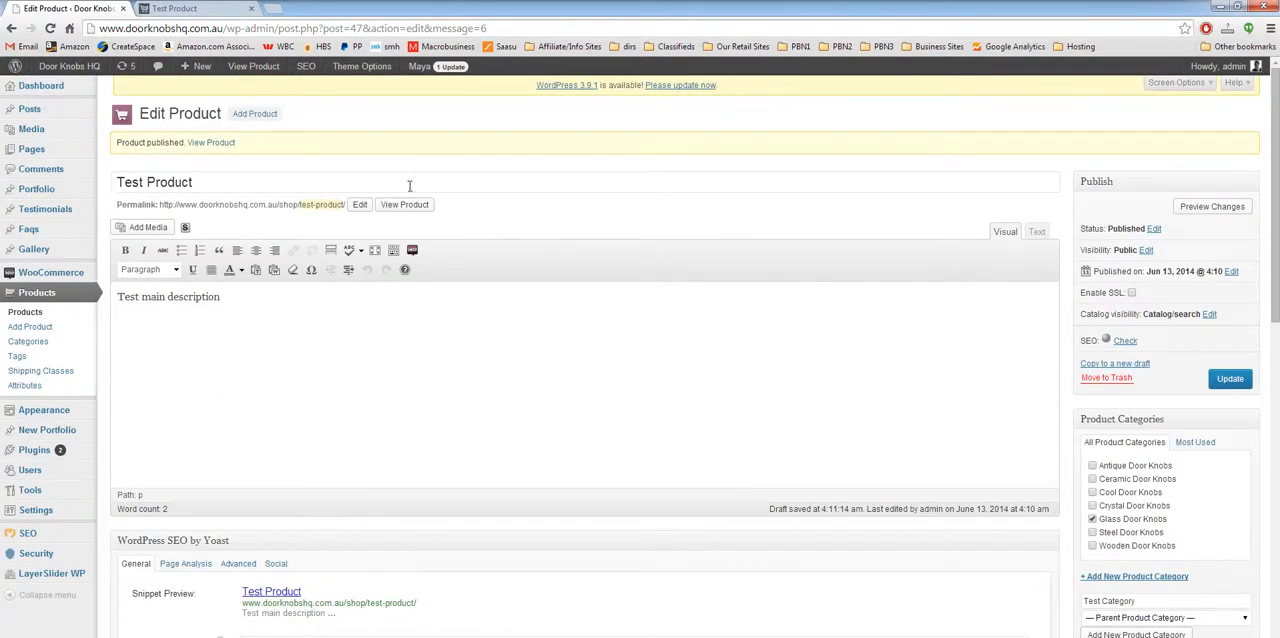
scroll(98, 328, down, 1)
scroll(98, 328, down, 5)
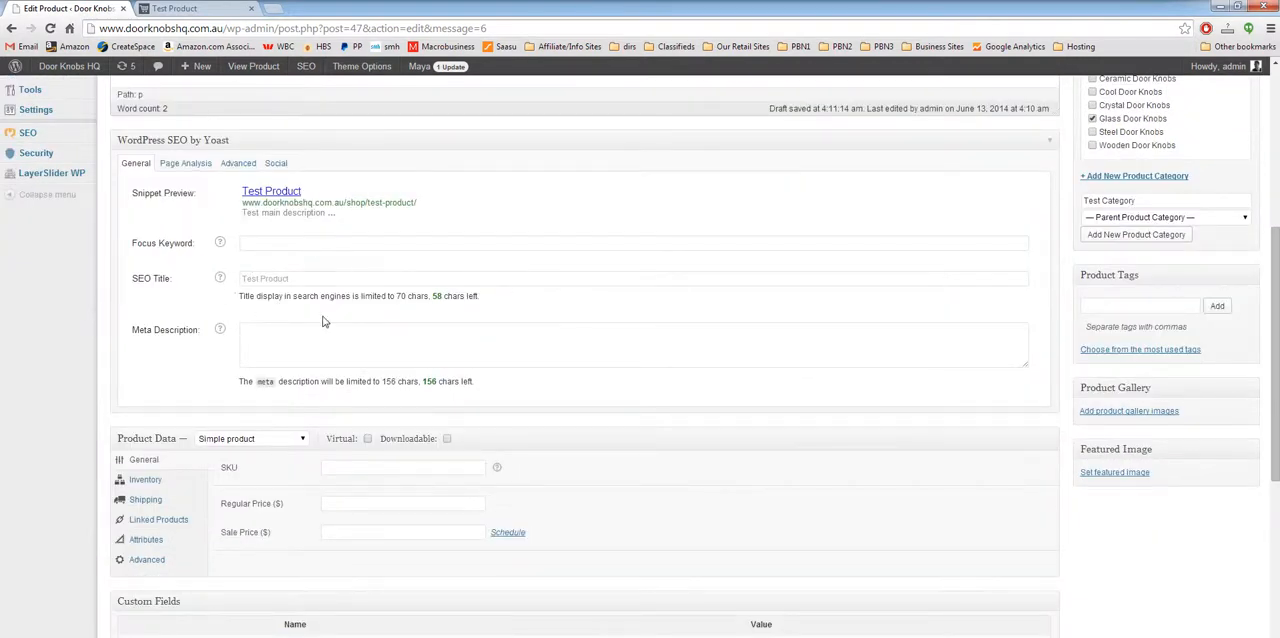
scroll(71, 381, down, 2)
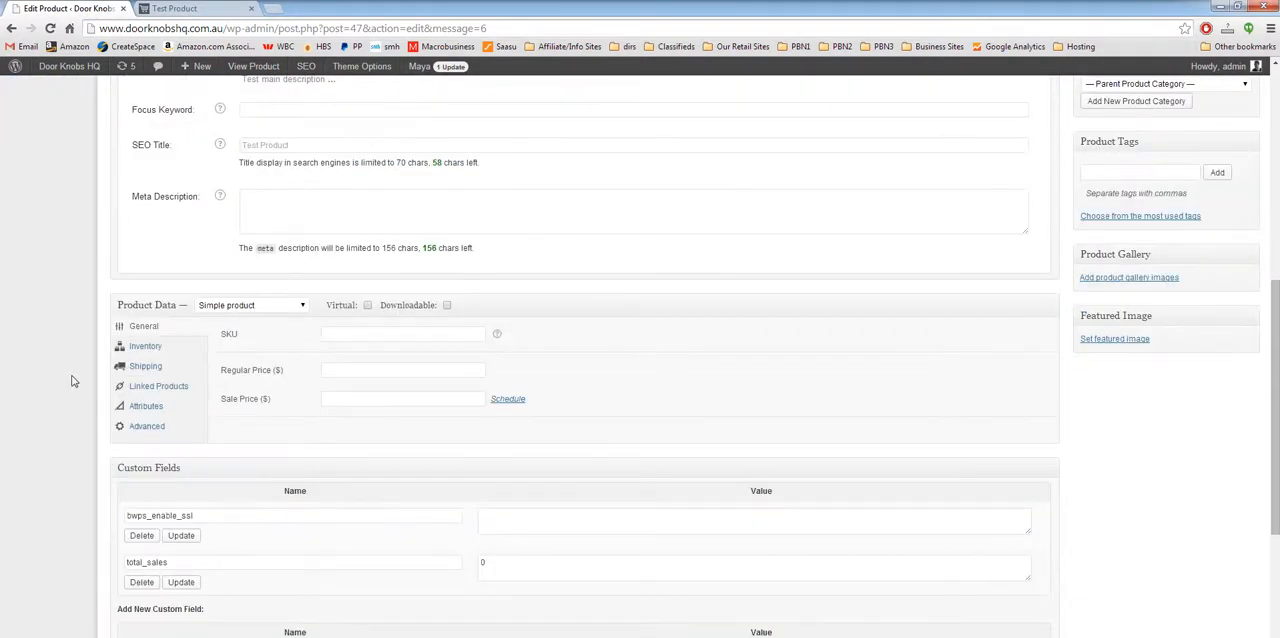
scroll(114, 380, up, 8)
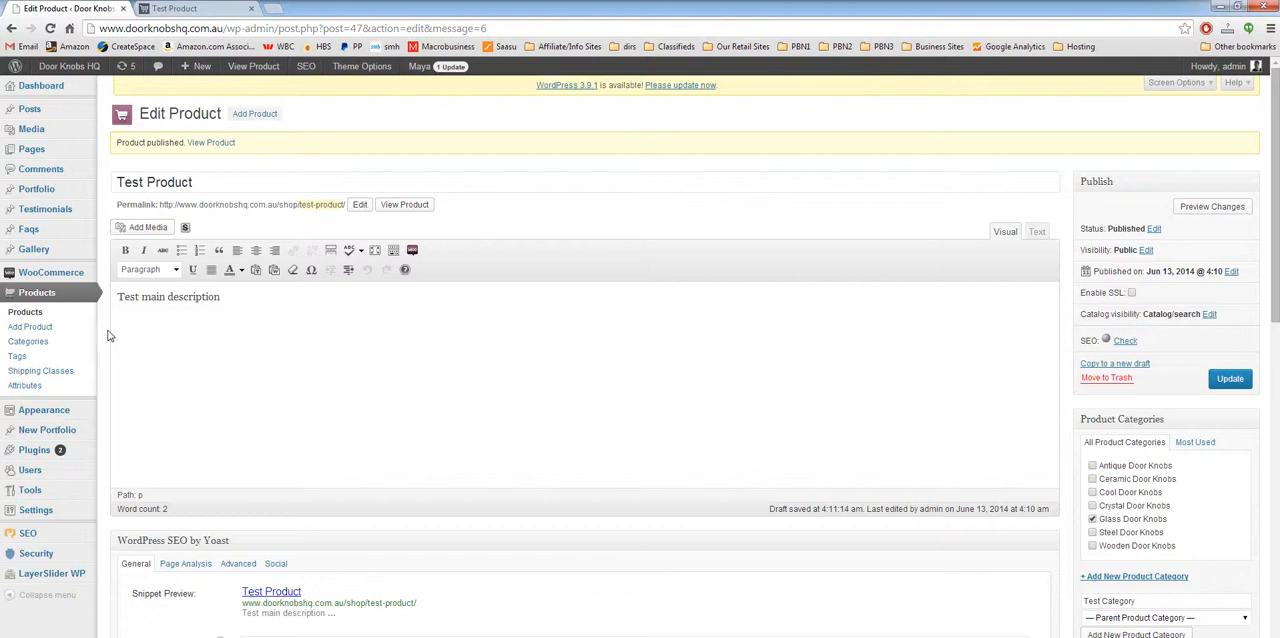
Step: Choose Simple product as the product type and set the SKU to TST-001
scroll(110, 336, down, 5)
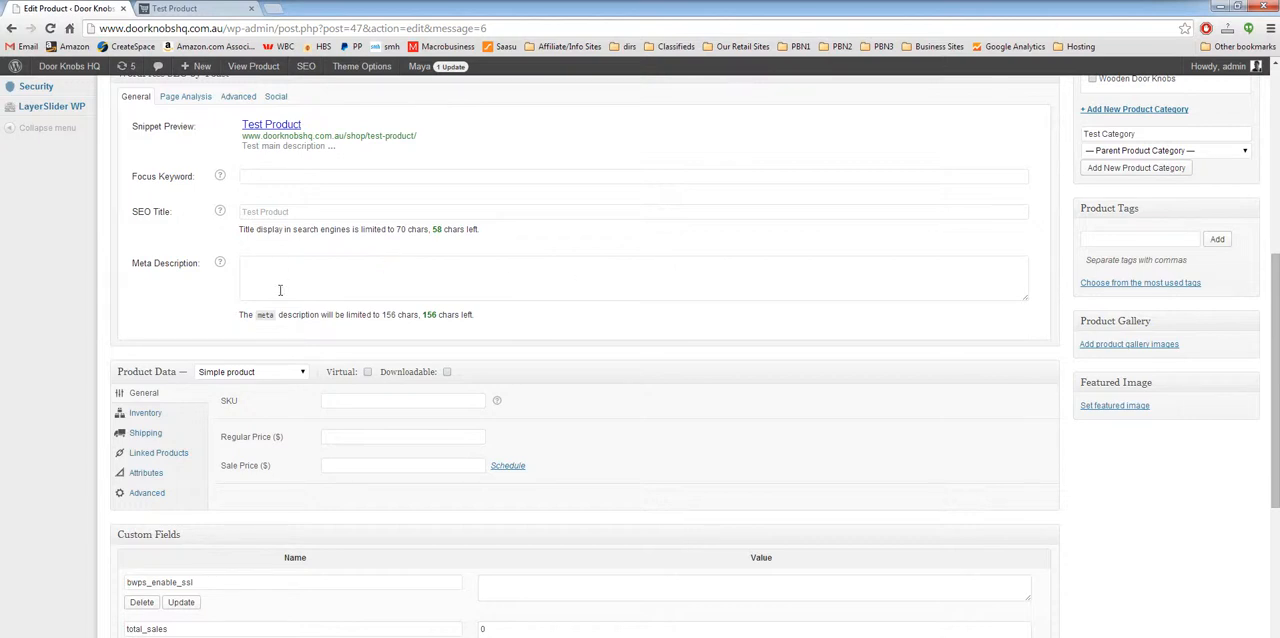
scroll(57, 274, down, 1)
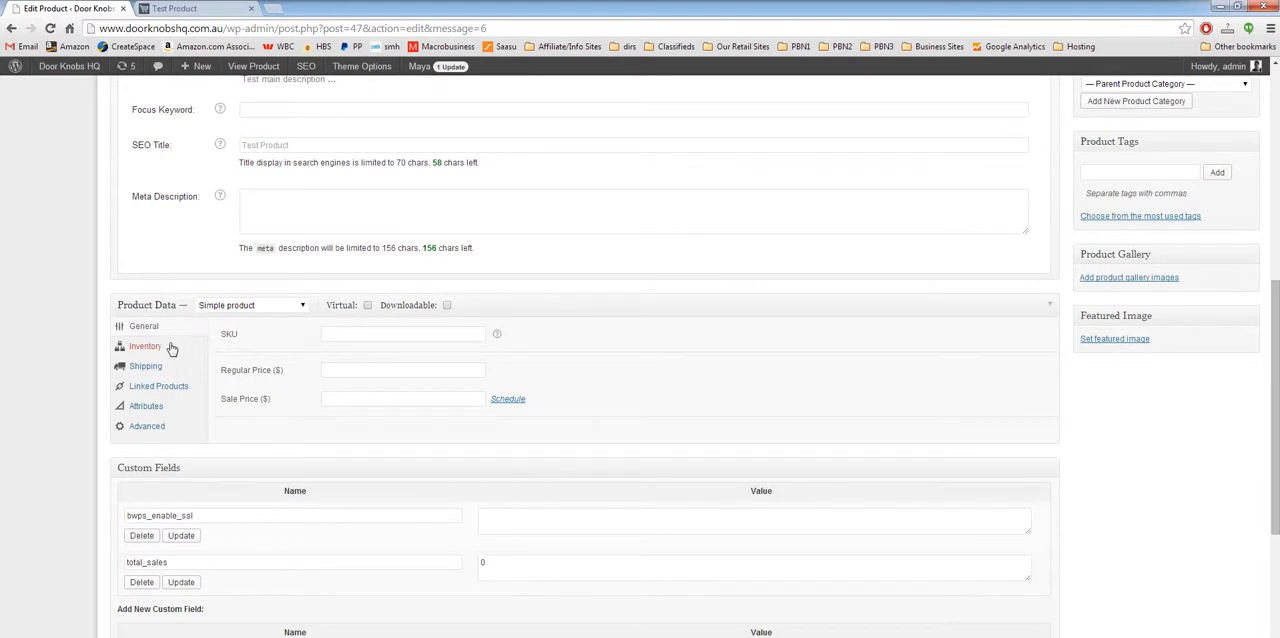
click(236, 305)
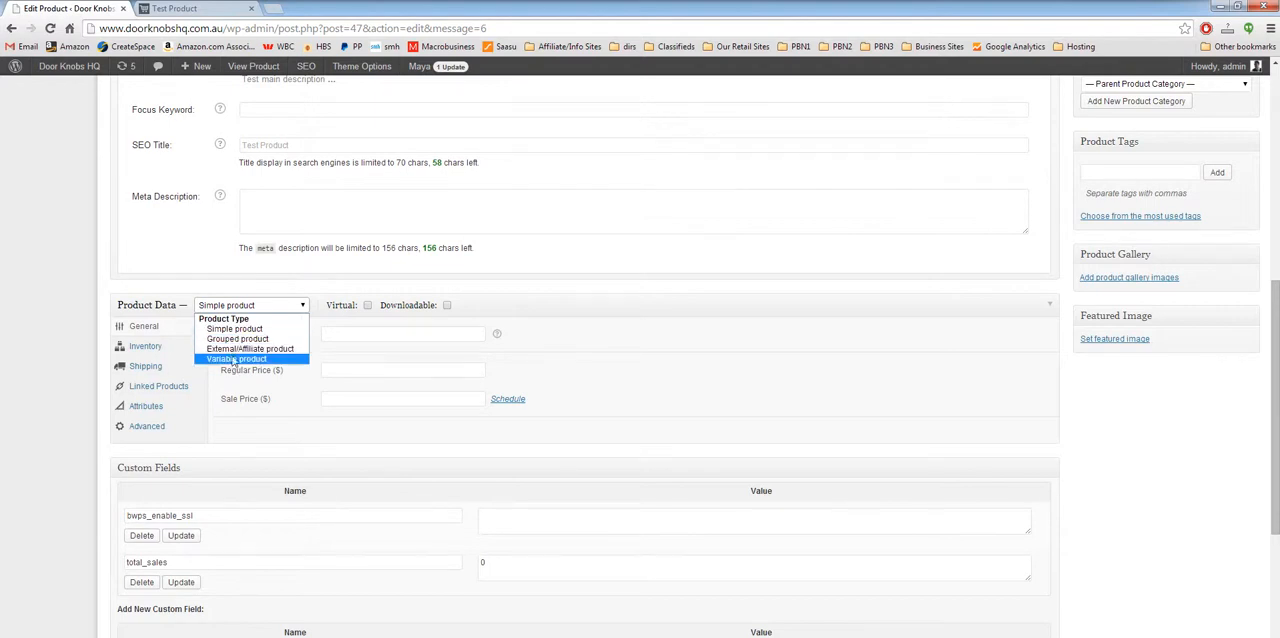
click(215, 329)
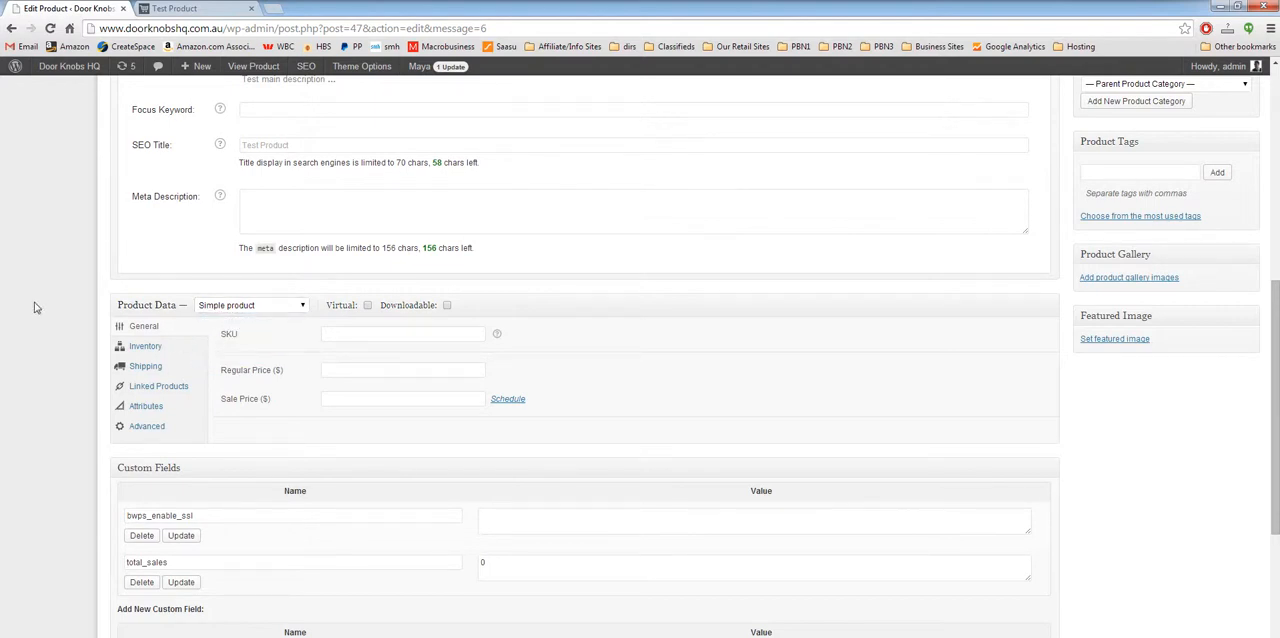
click(397, 333)
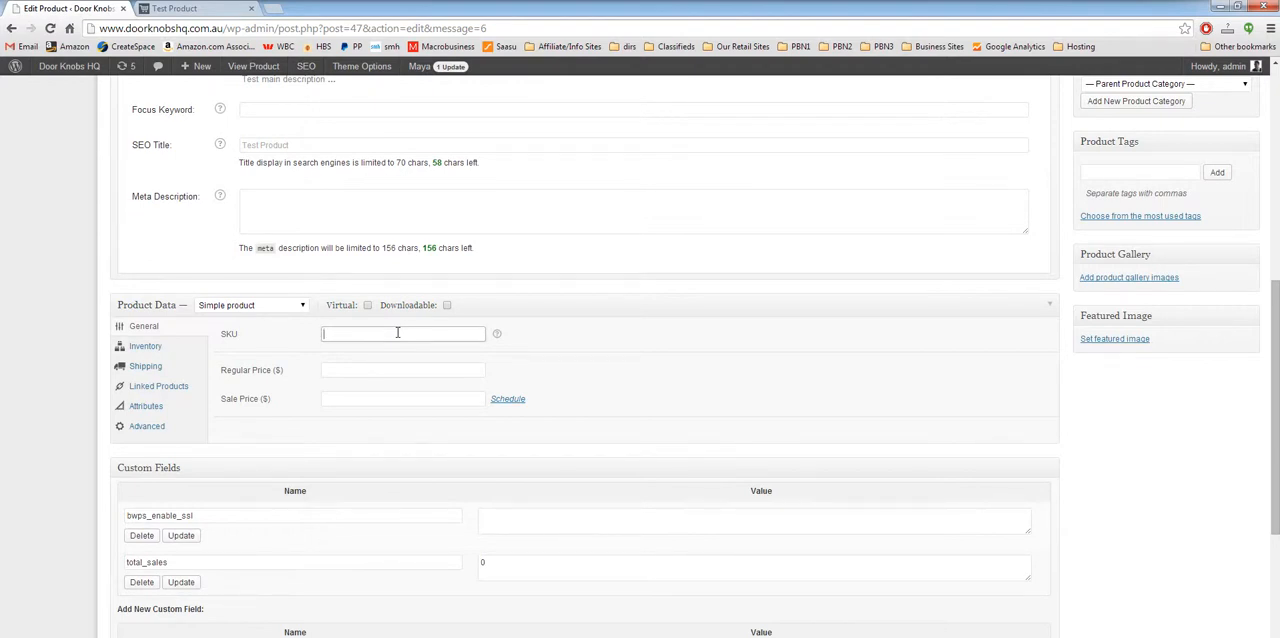
text(TST-001)
Step: Set the regular price to $99 and the sale price to $49, and update the product
click(390, 370)
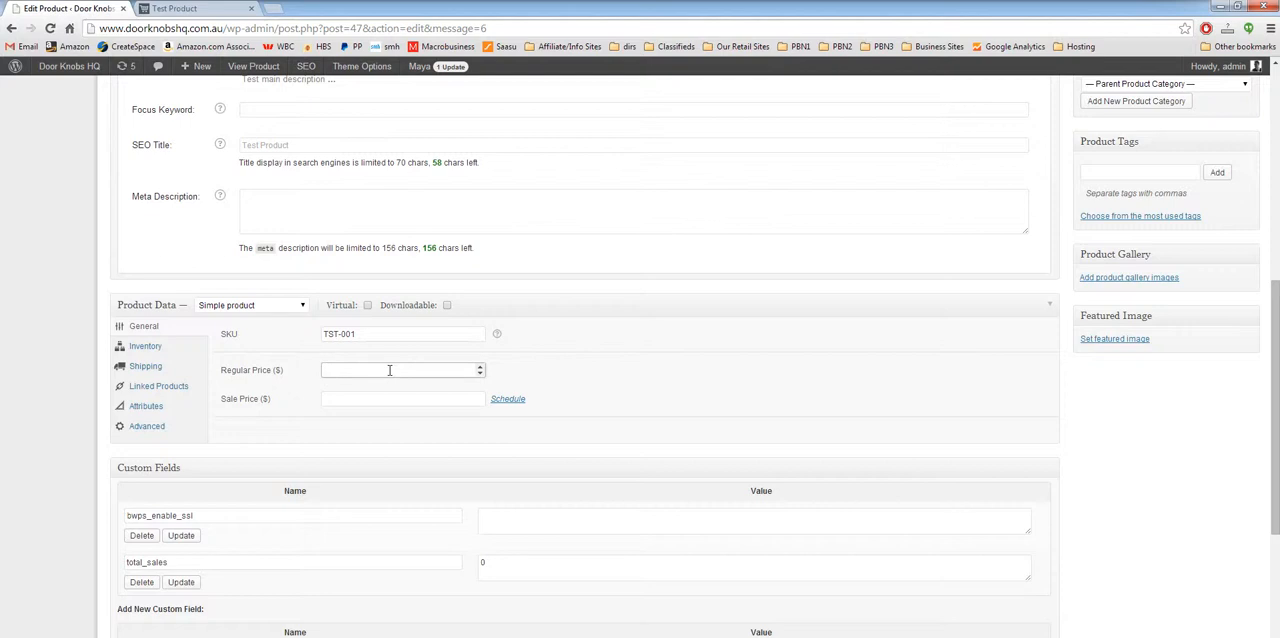
text(99)
key(Tab)
text(49)
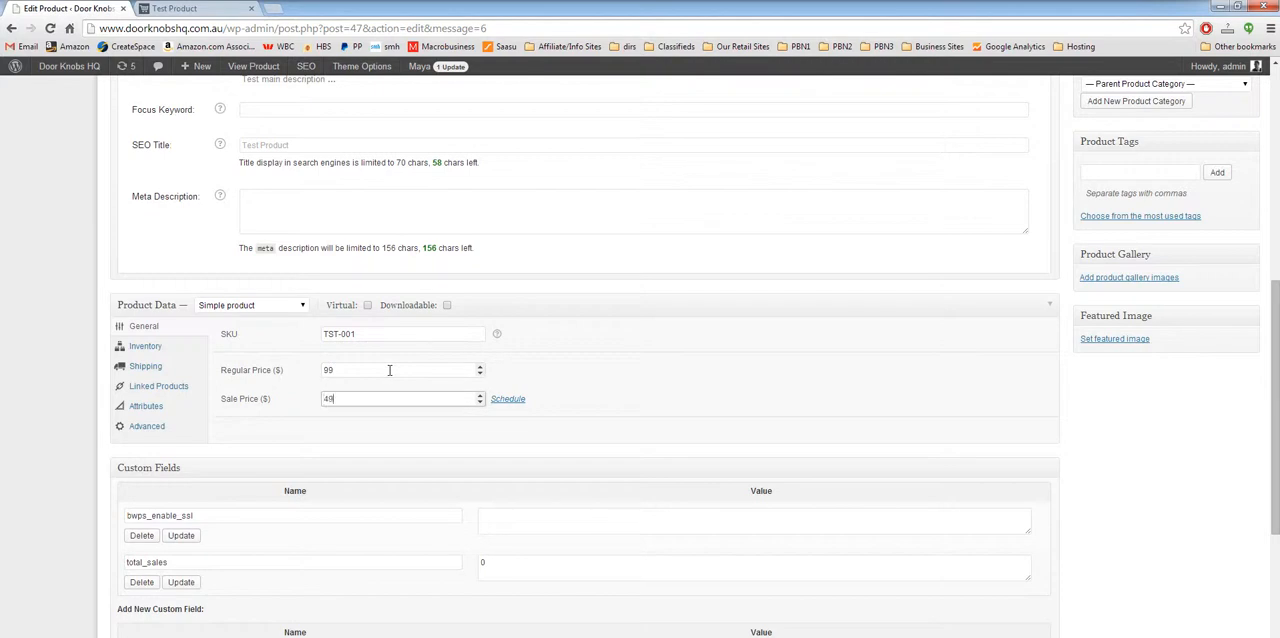
click(1115, 447)
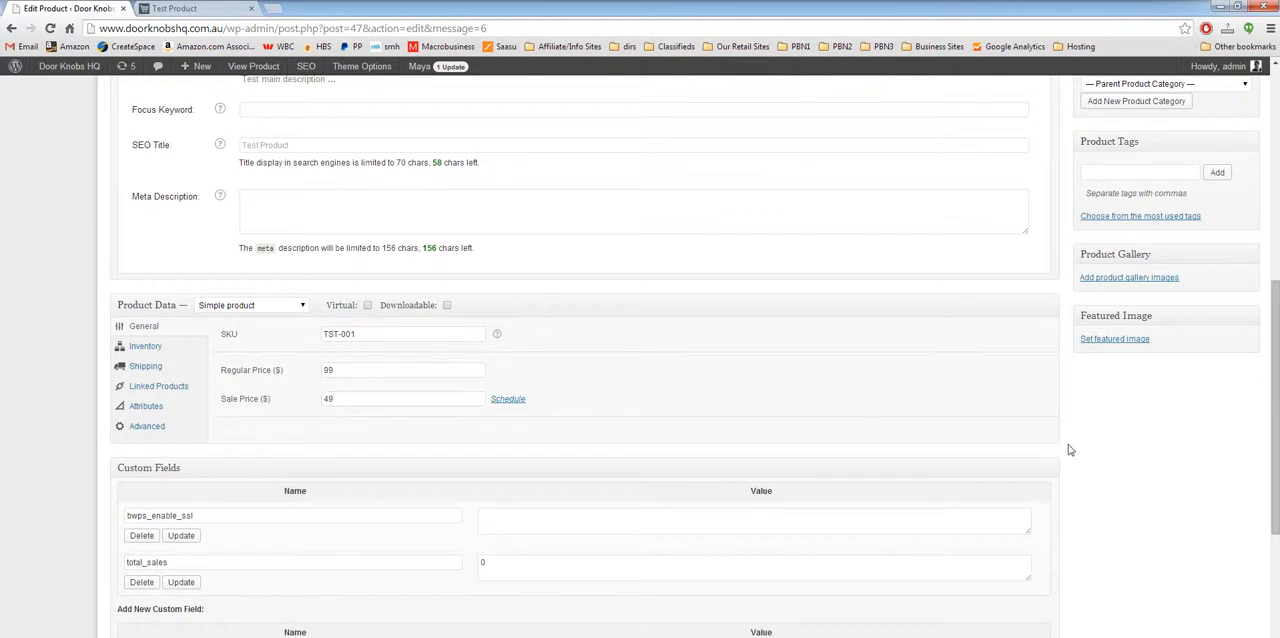
scroll(1060, 533, up, 3)
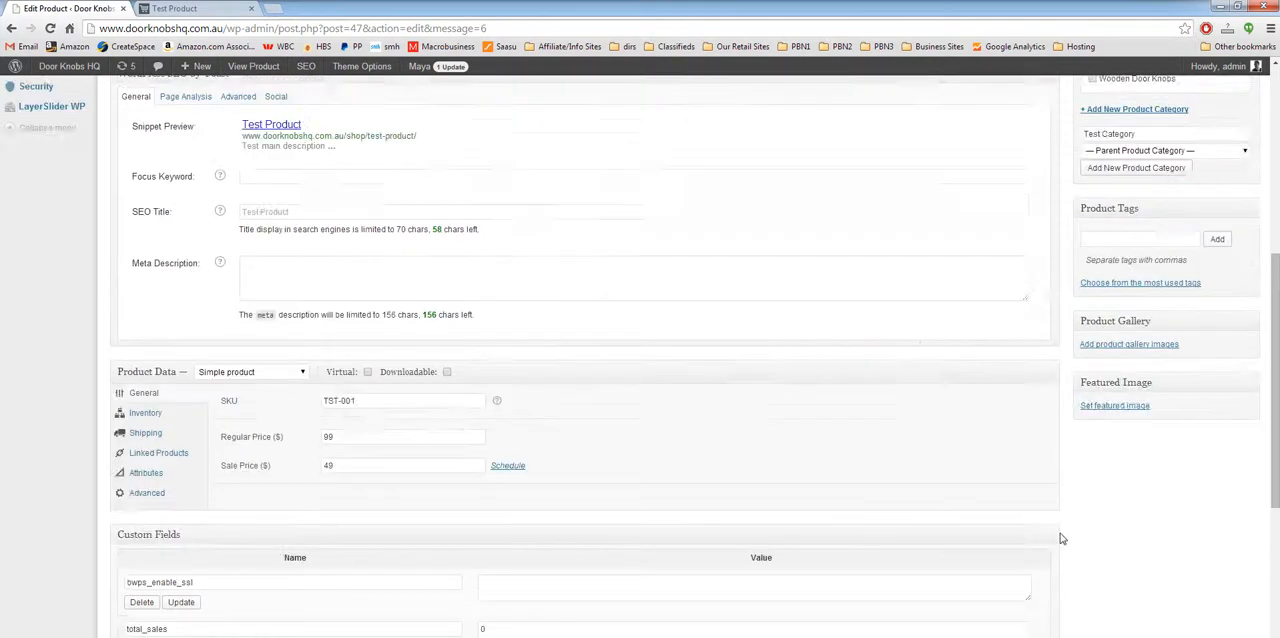
click(1230, 180)
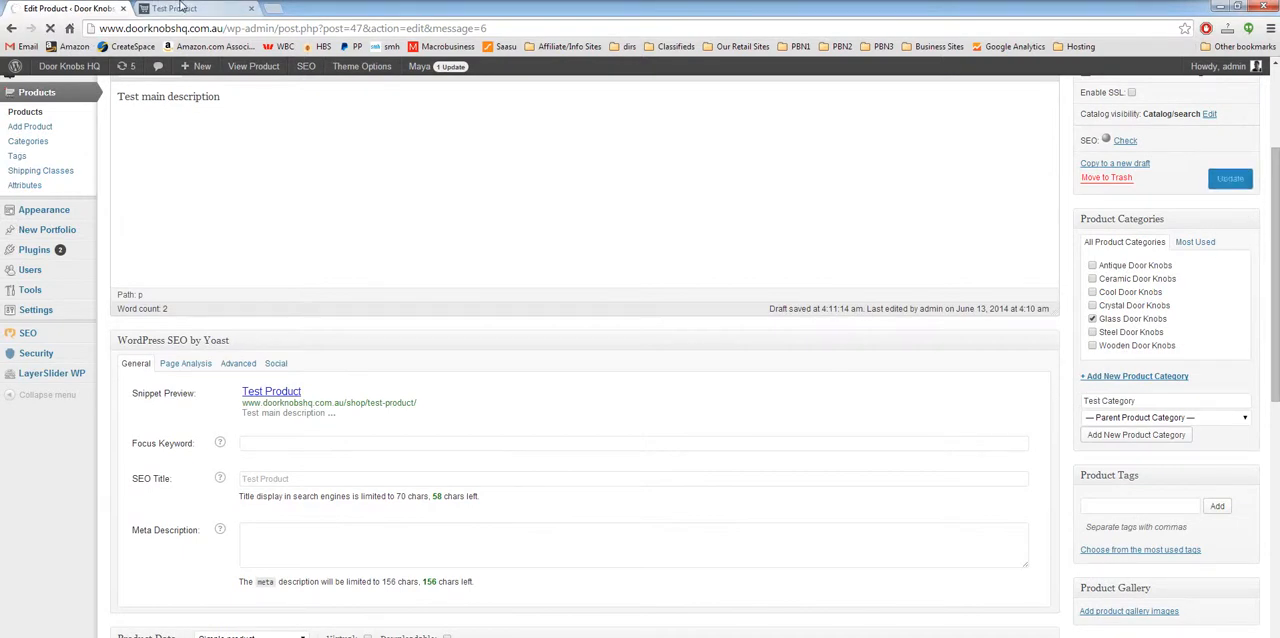
Step: Reload the test product's shop page to check its updated SKU and prices
click(180, 8)
right_click(216, 233)
click(252, 272)
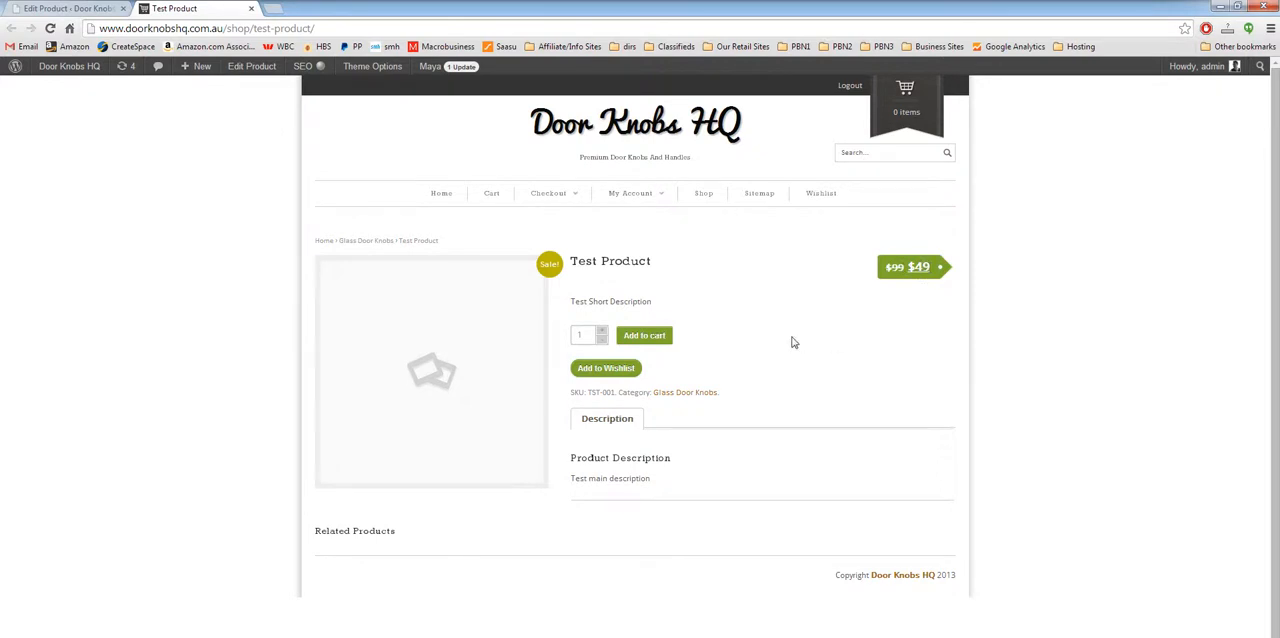
Step: Enable stock management for the product in its inventory data and set the stock quantity to 20
click(80, 8)
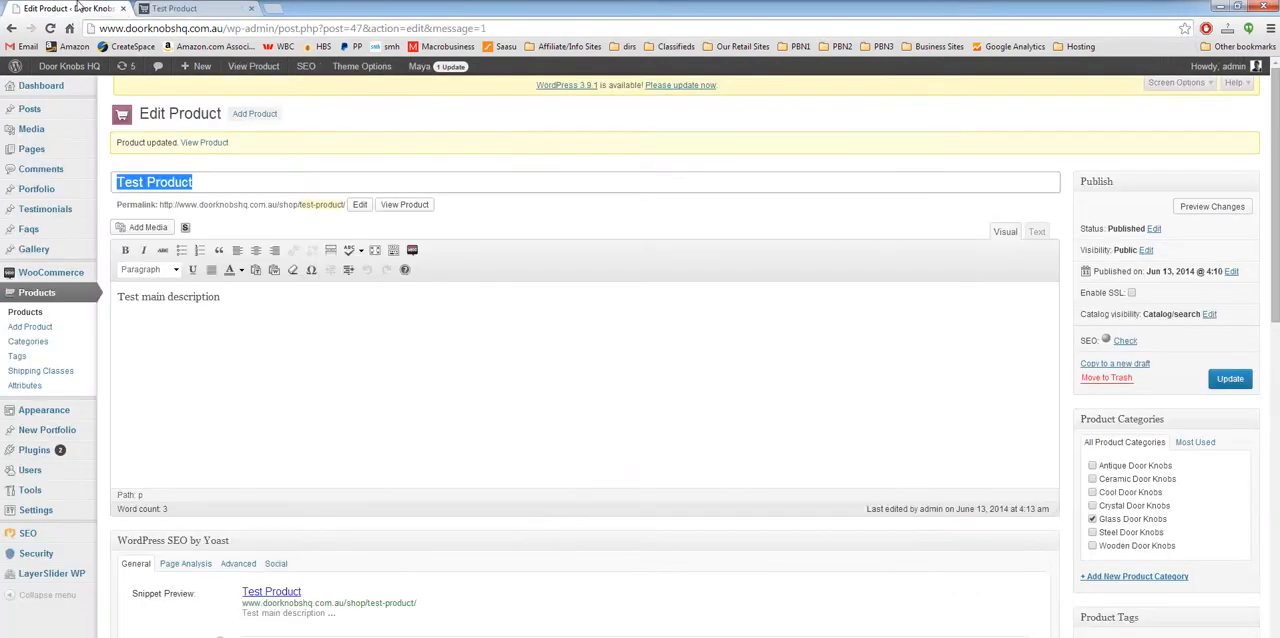
scroll(126, 568, down, 6)
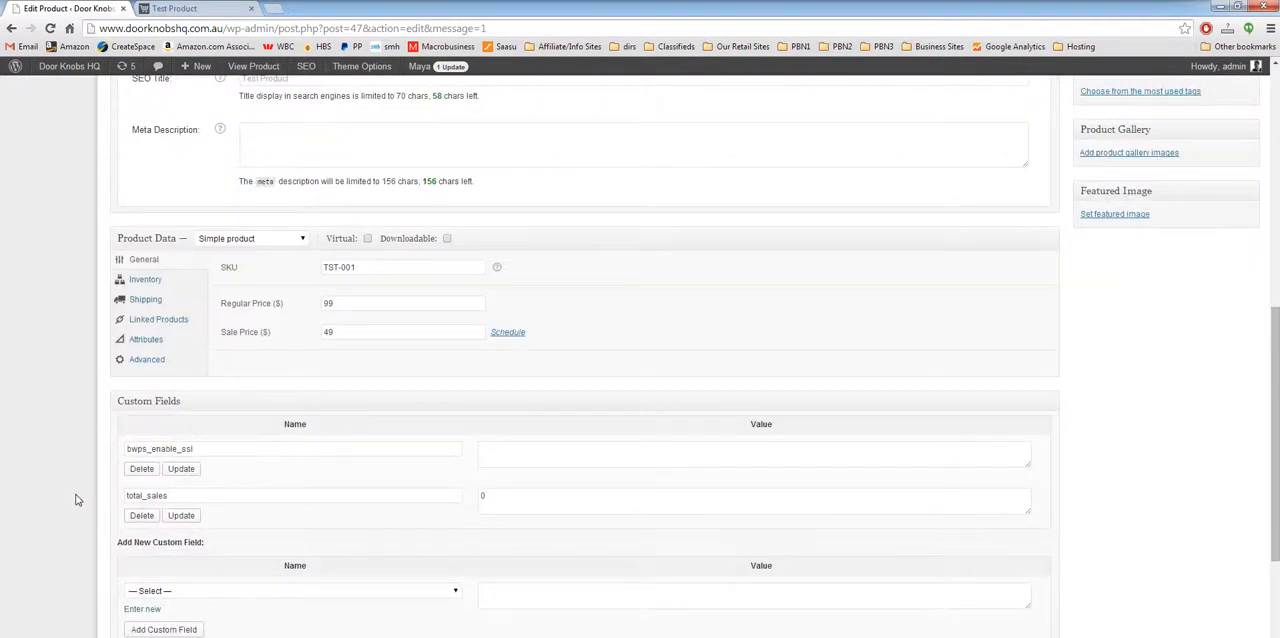
click(160, 282)
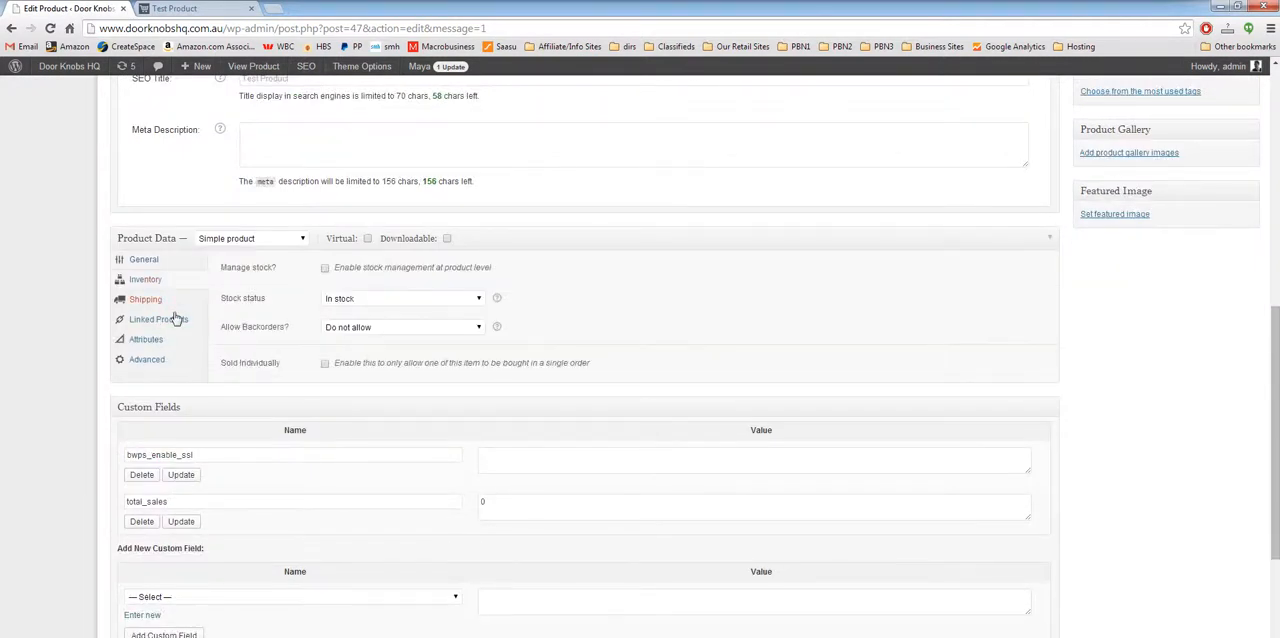
click(325, 269)
click(351, 297)
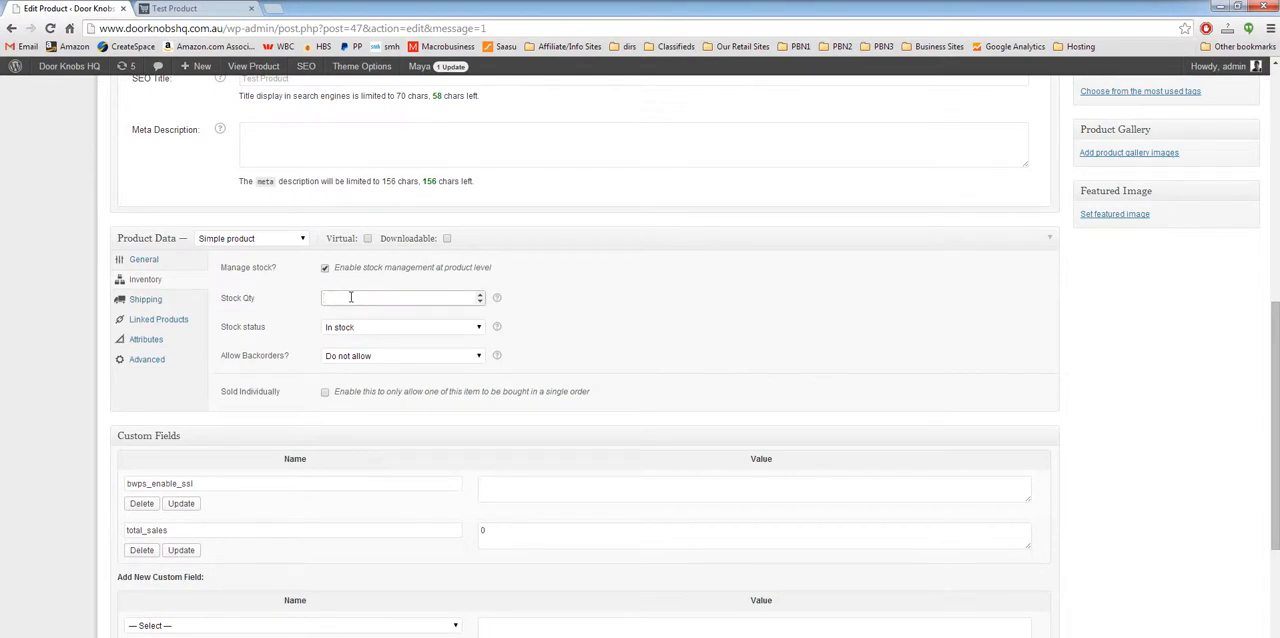
text(20)
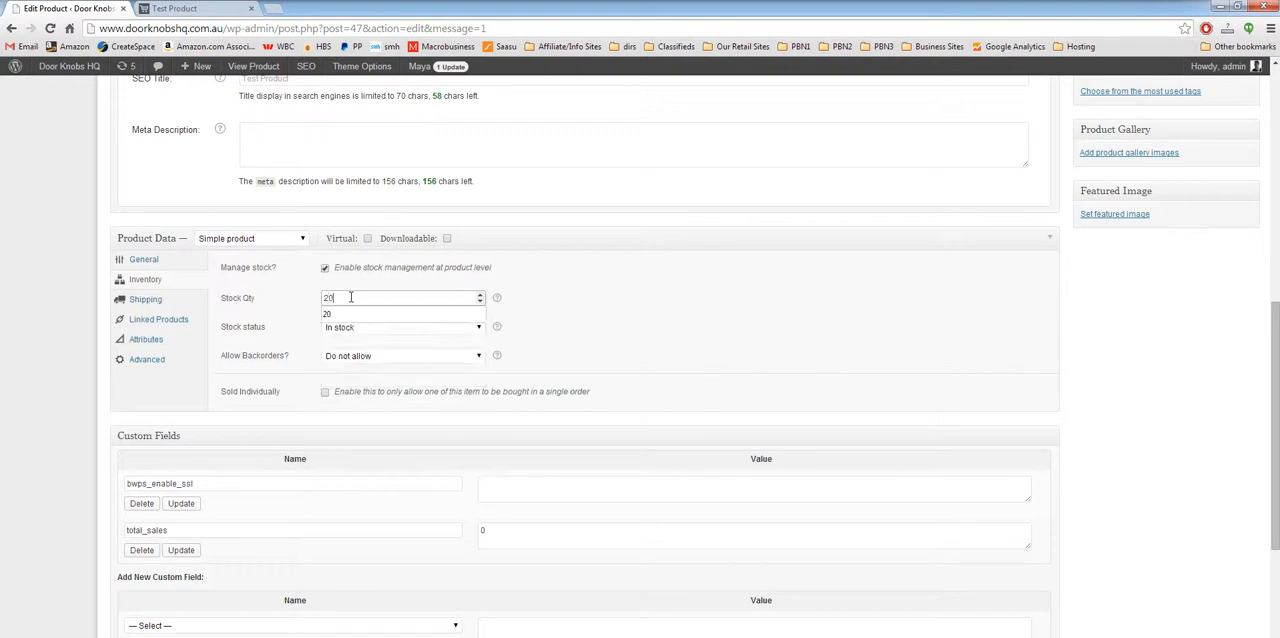
click(586, 339)
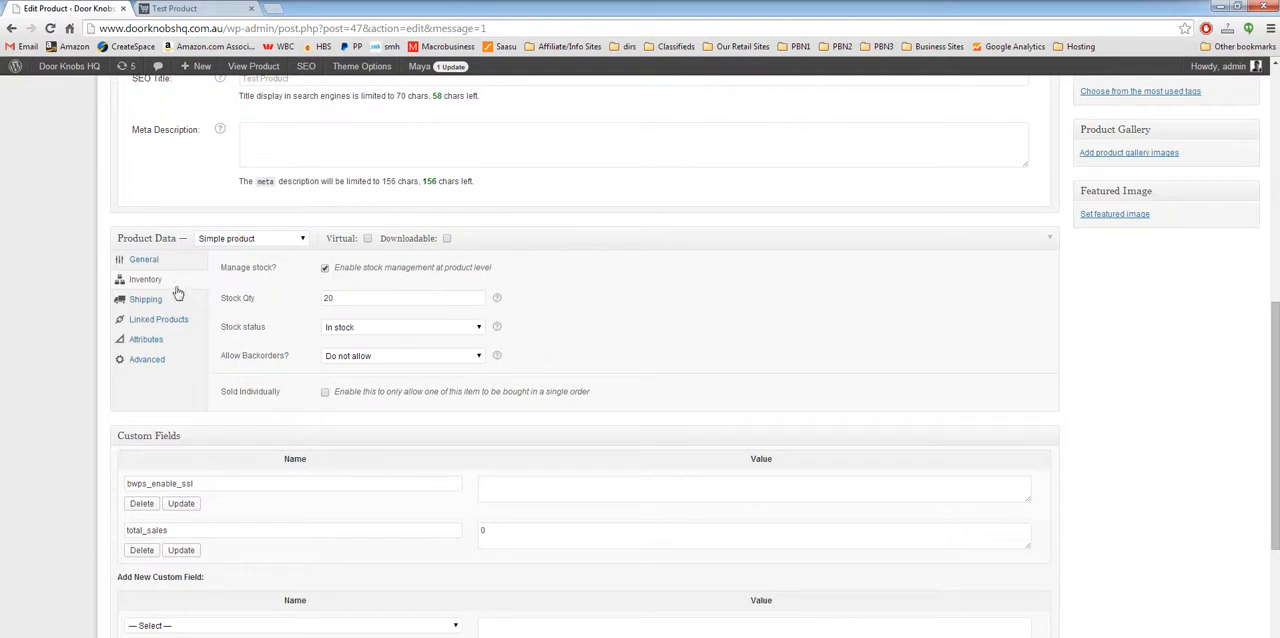
Step: Review the product's shipping, linked products, attributes, general data and short description, and compare with its shop page
click(146, 300)
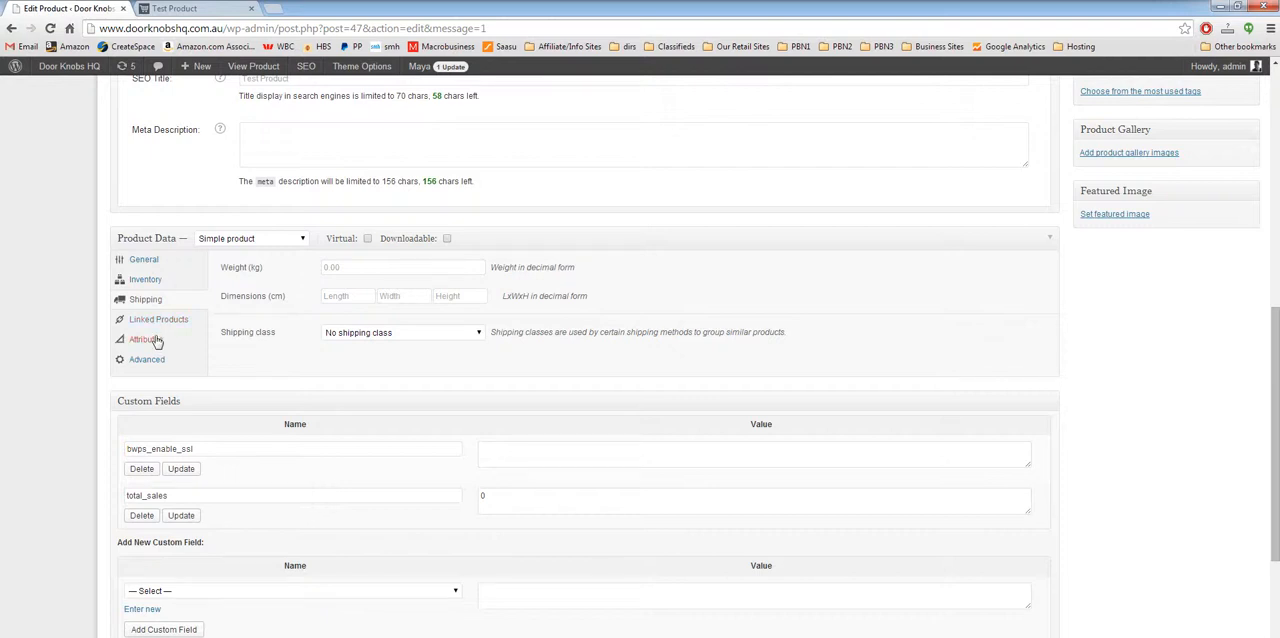
click(158, 321)
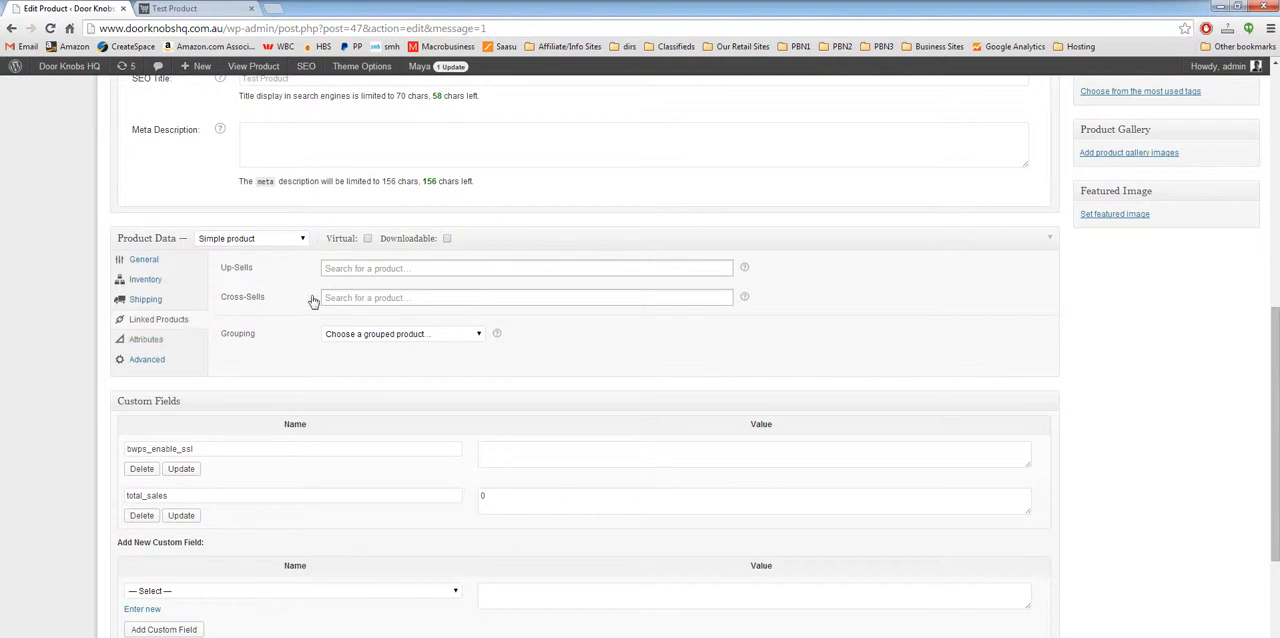
click(156, 342)
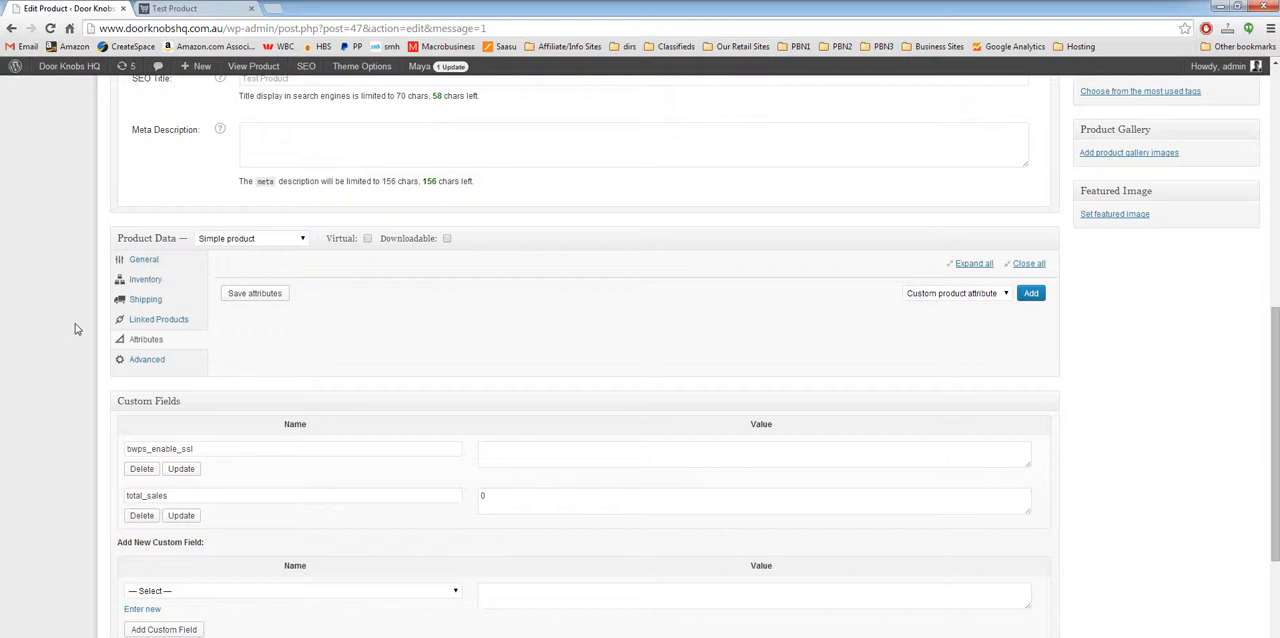
click(152, 261)
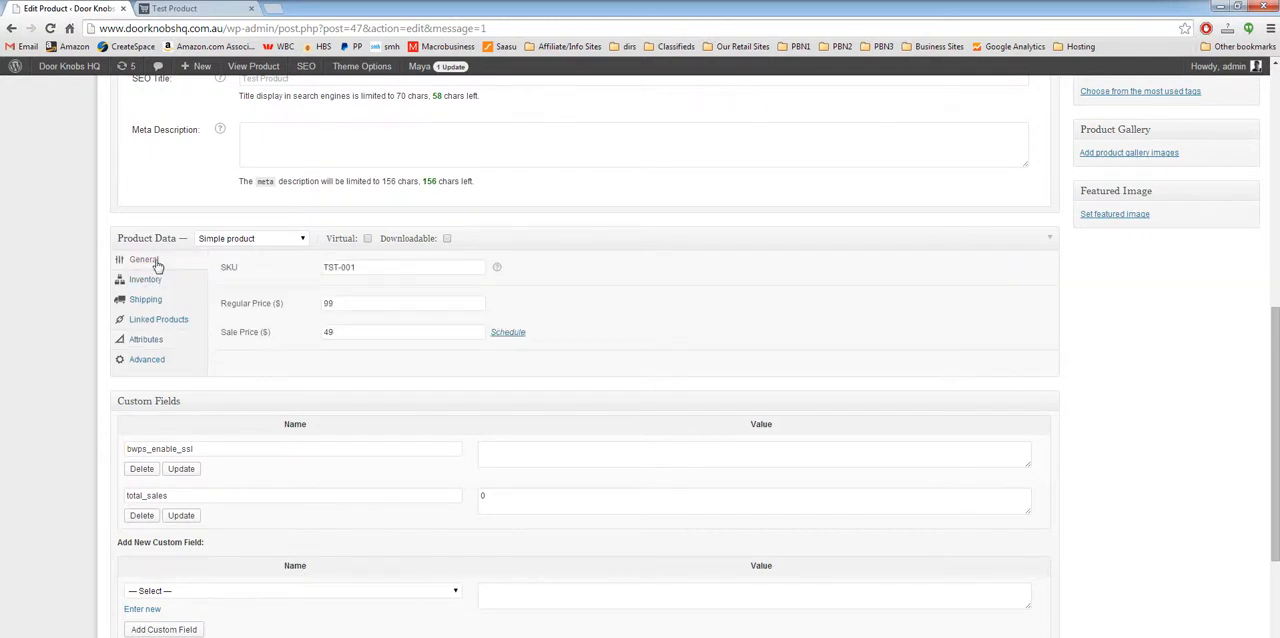
scroll(46, 380, down, 3)
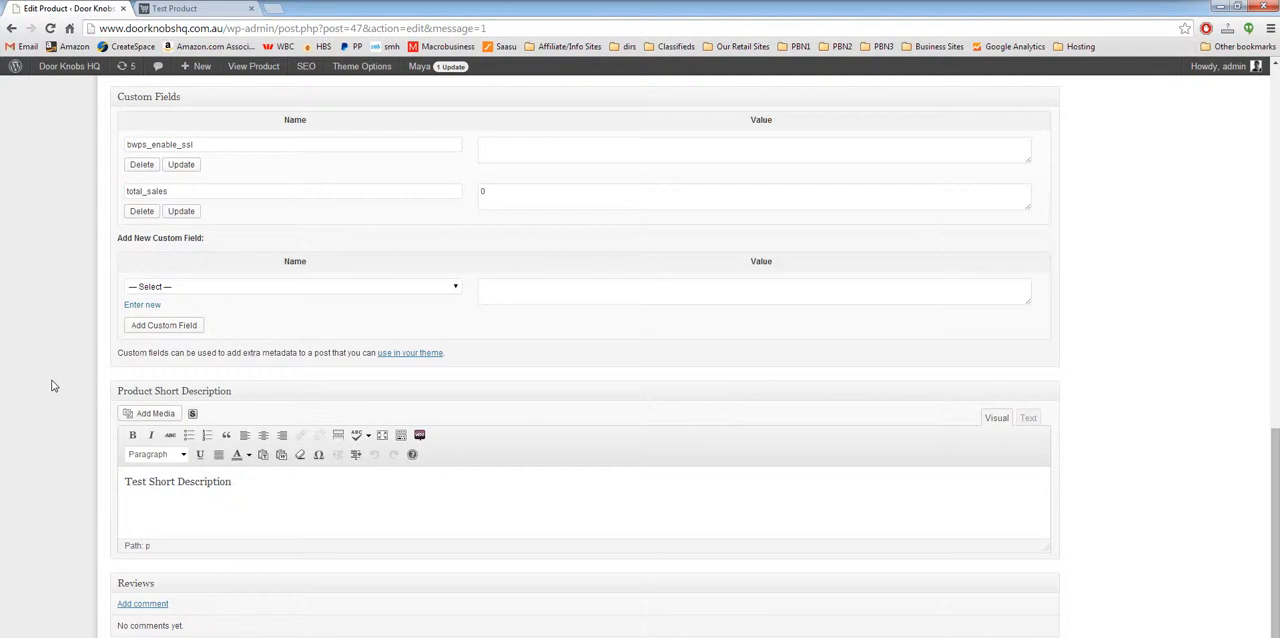
click(220, 8)
click(16, 8)
Step: Set door-knob-cs.jpg from the media library as the product's featured image
scroll(1174, 430, up, 8)
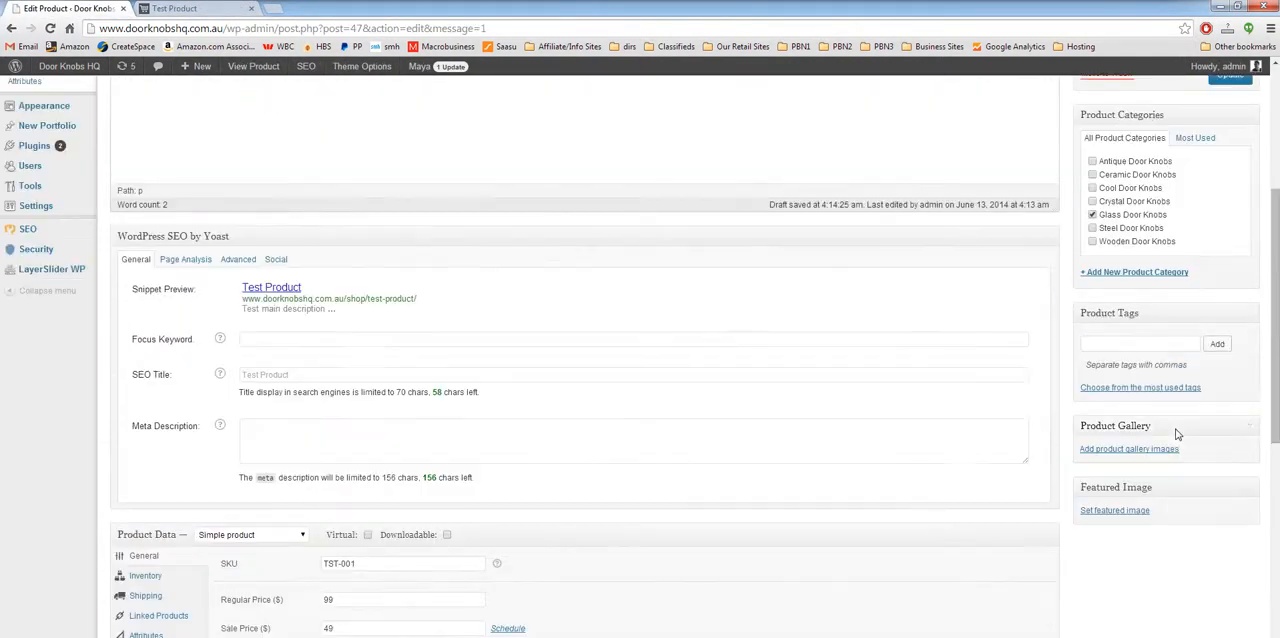
click(1135, 511)
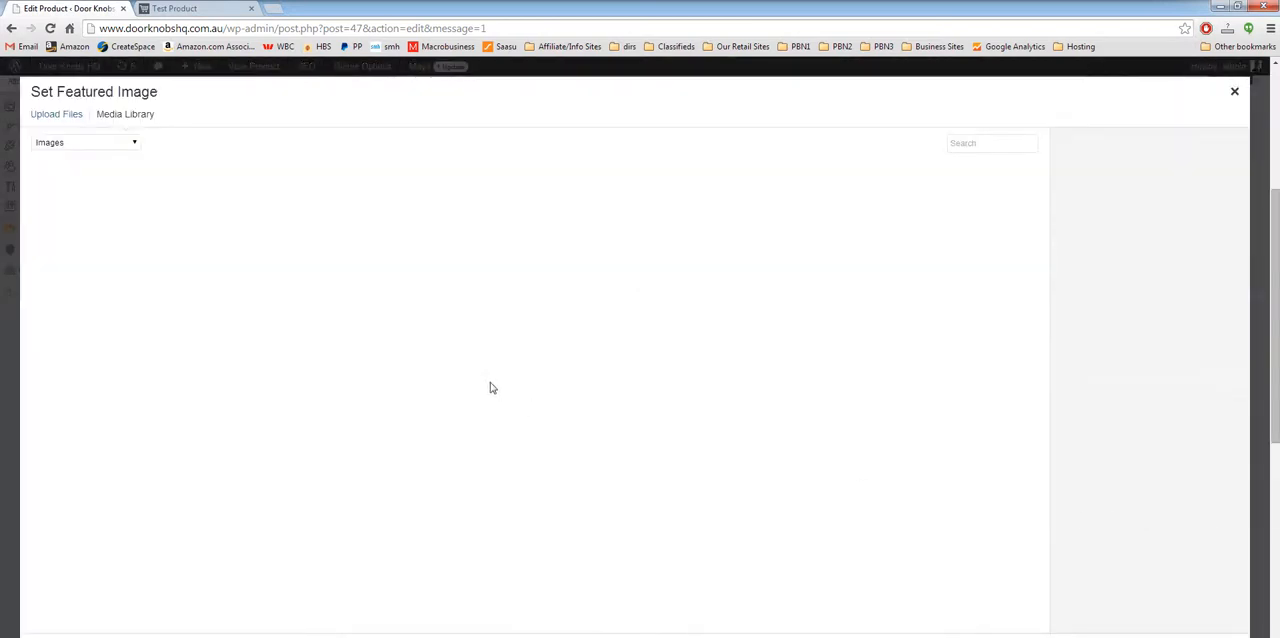
click(80, 220)
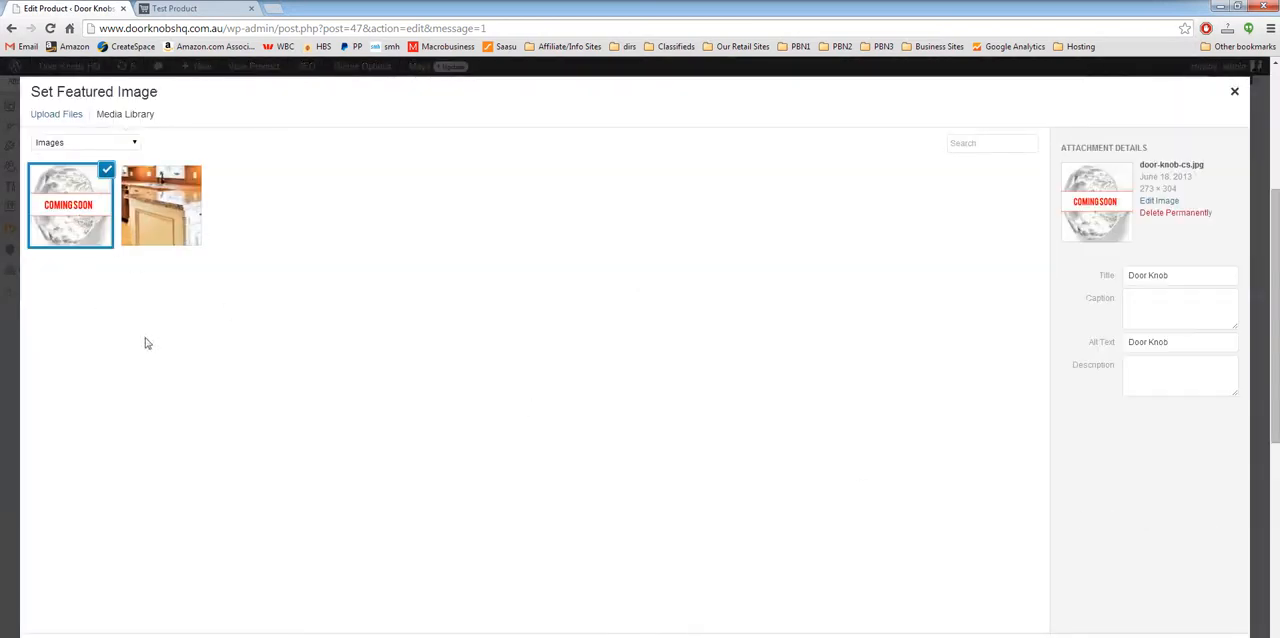
click(62, 114)
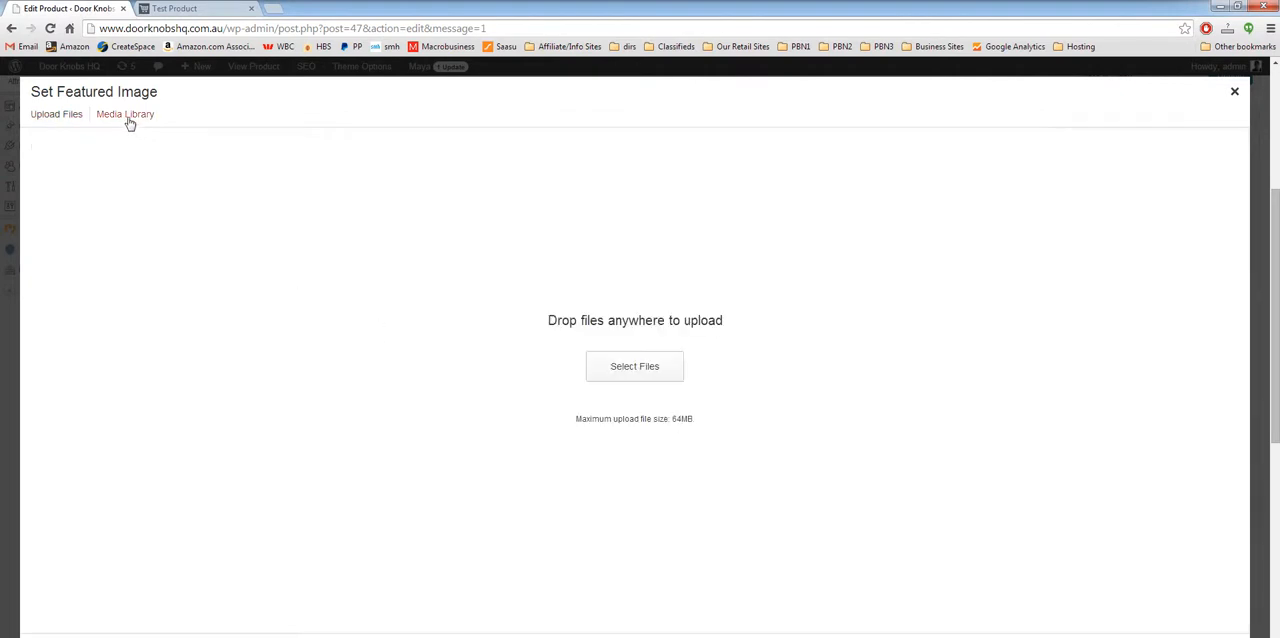
click(128, 116)
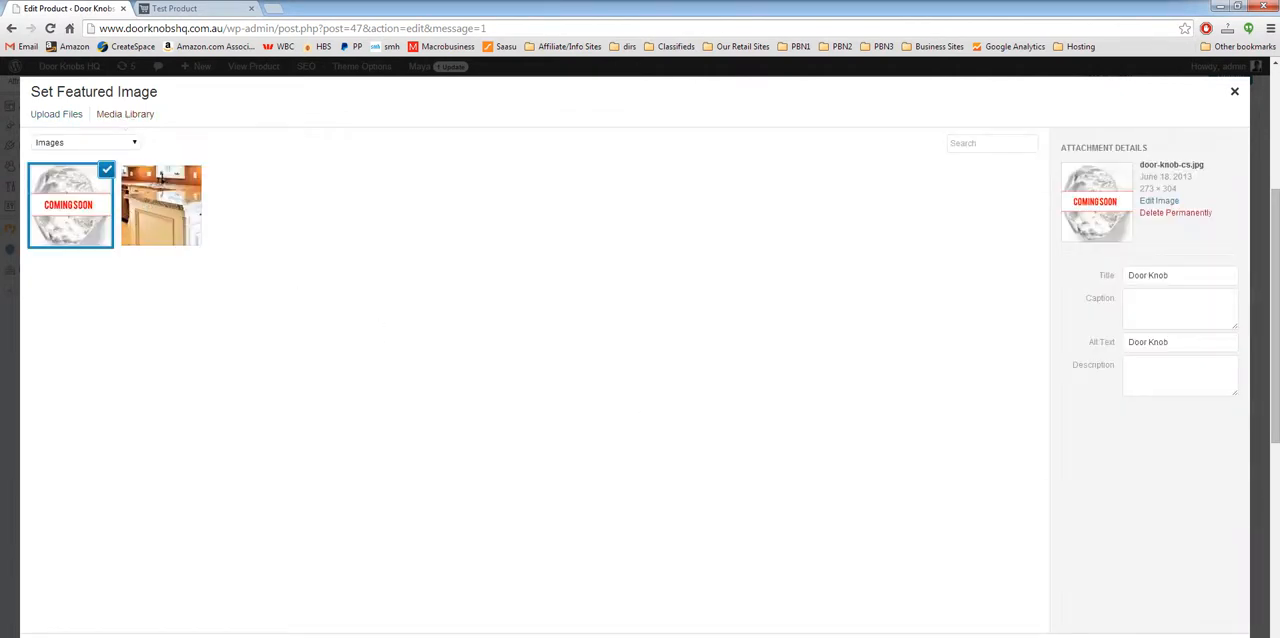
click(1210, 637)
Step: Add the kitchen image titled "door knobs" from the media library to the product gallery, and update the product
scroll(1062, 376, up, 1)
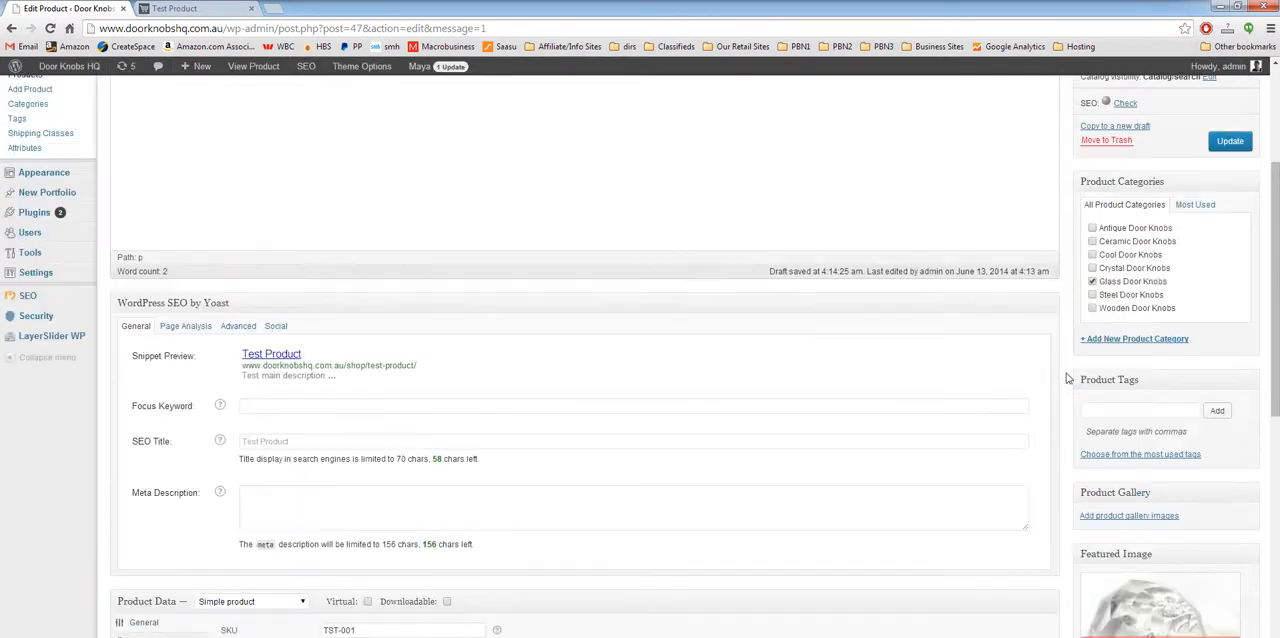
click(1128, 516)
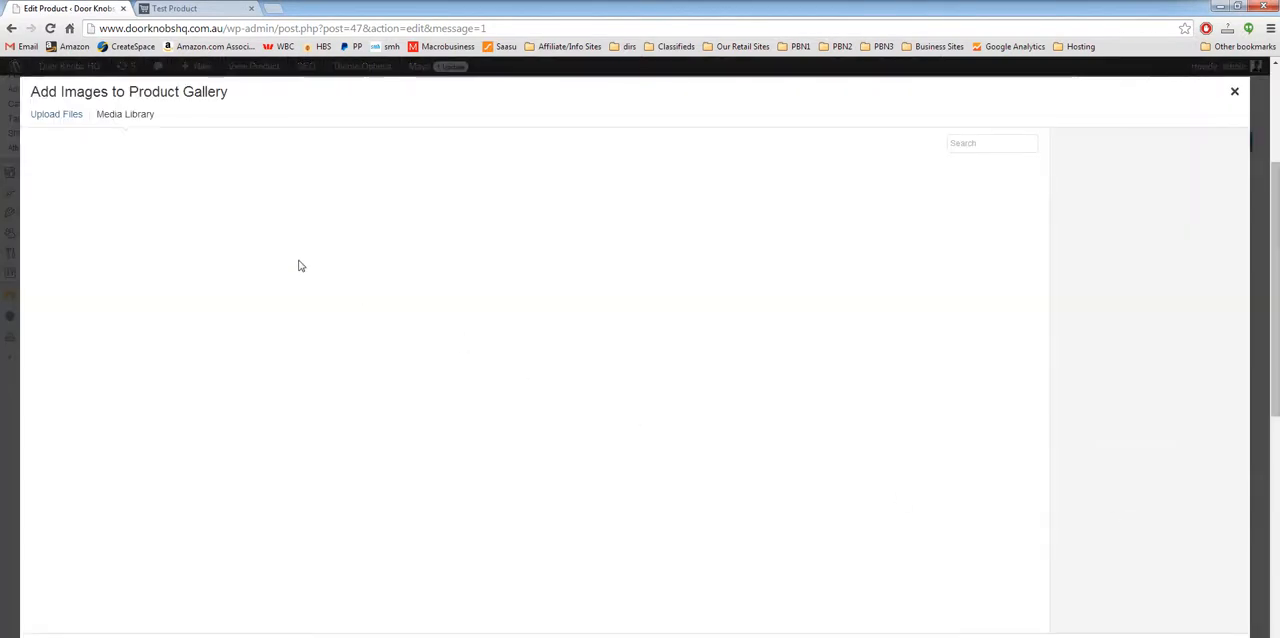
click(159, 218)
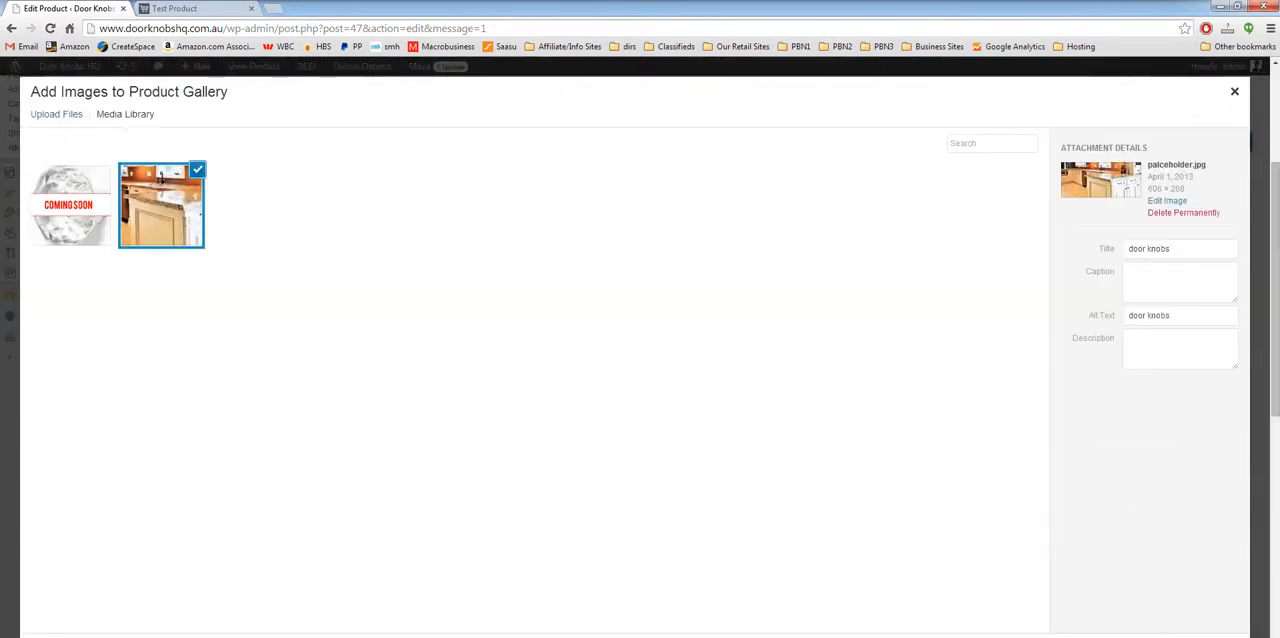
click(1158, 632)
scroll(1057, 440, up, 4)
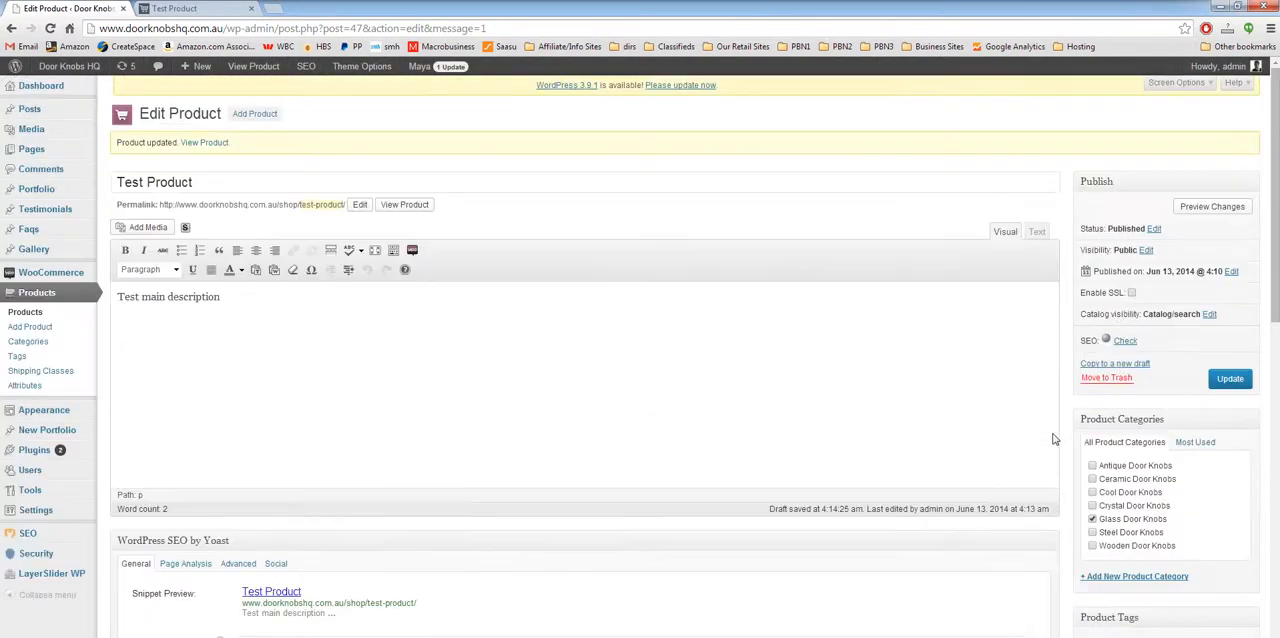
click(1224, 378)
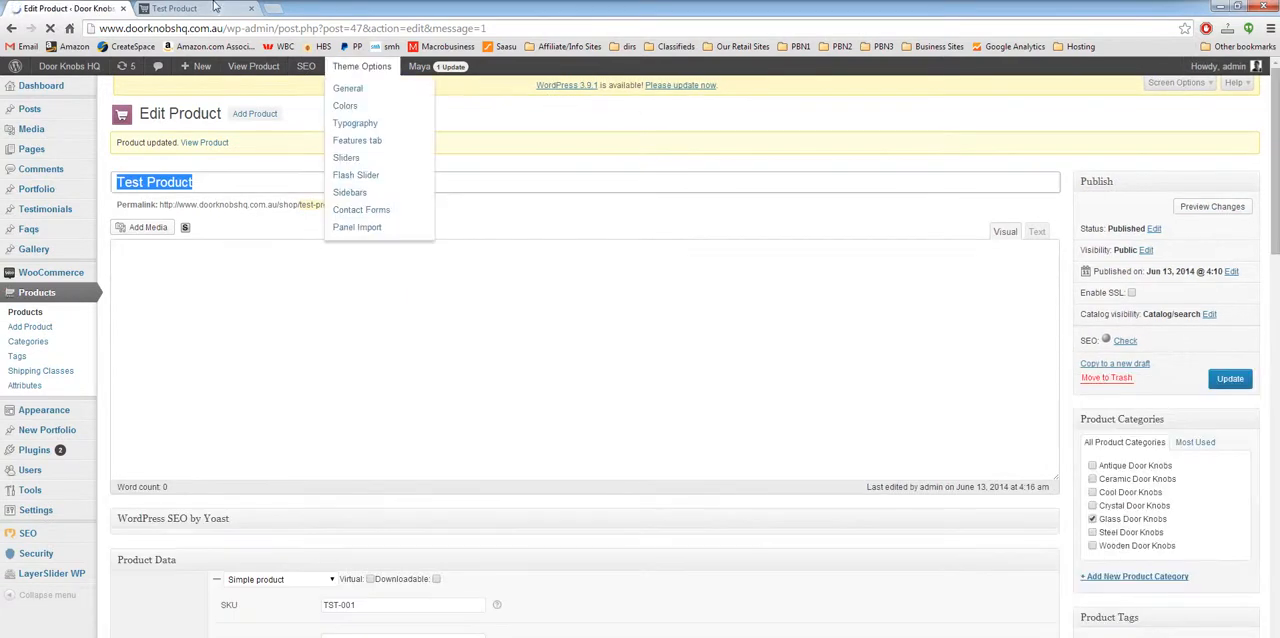
Step: Reload the product's shop page, check its images, and view the kitchen gallery image enlarged before closing it
click(175, 8)
right_click(228, 228)
click(248, 266)
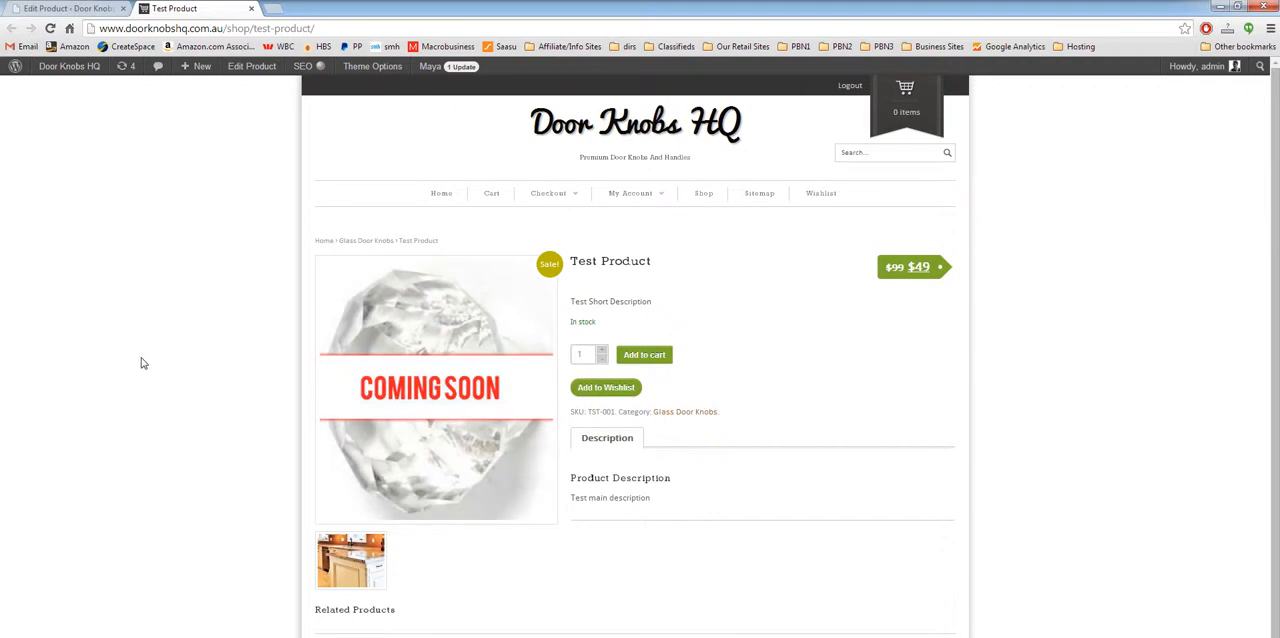
scroll(145, 362, down, 1)
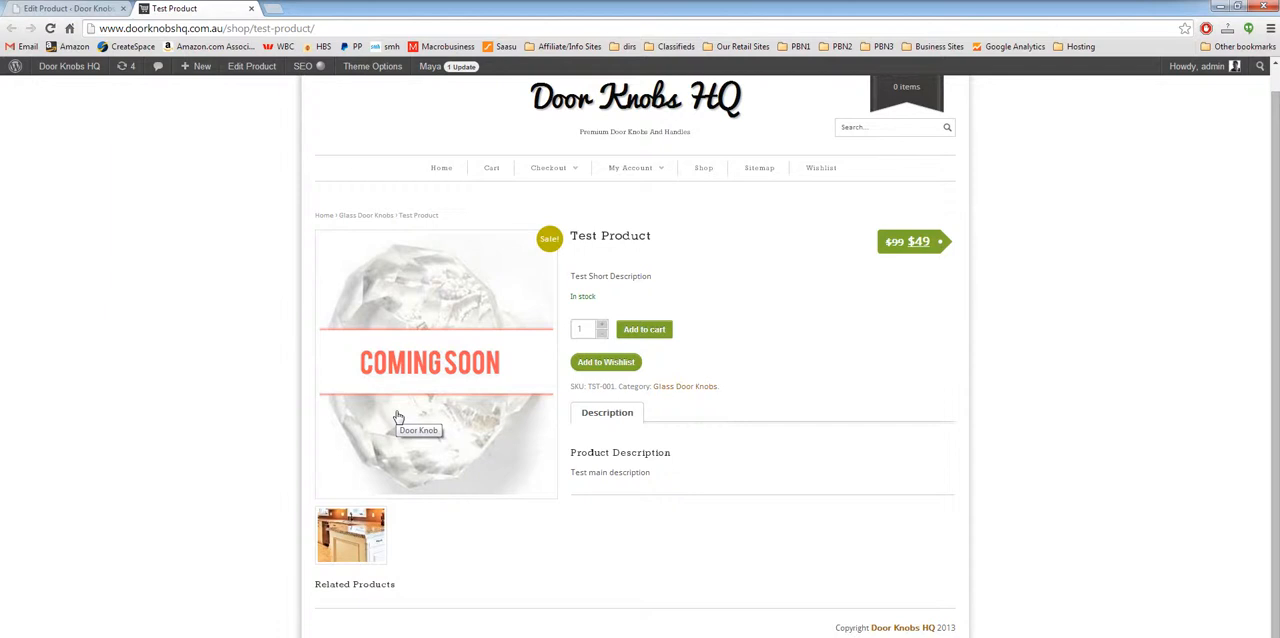
click(351, 523)
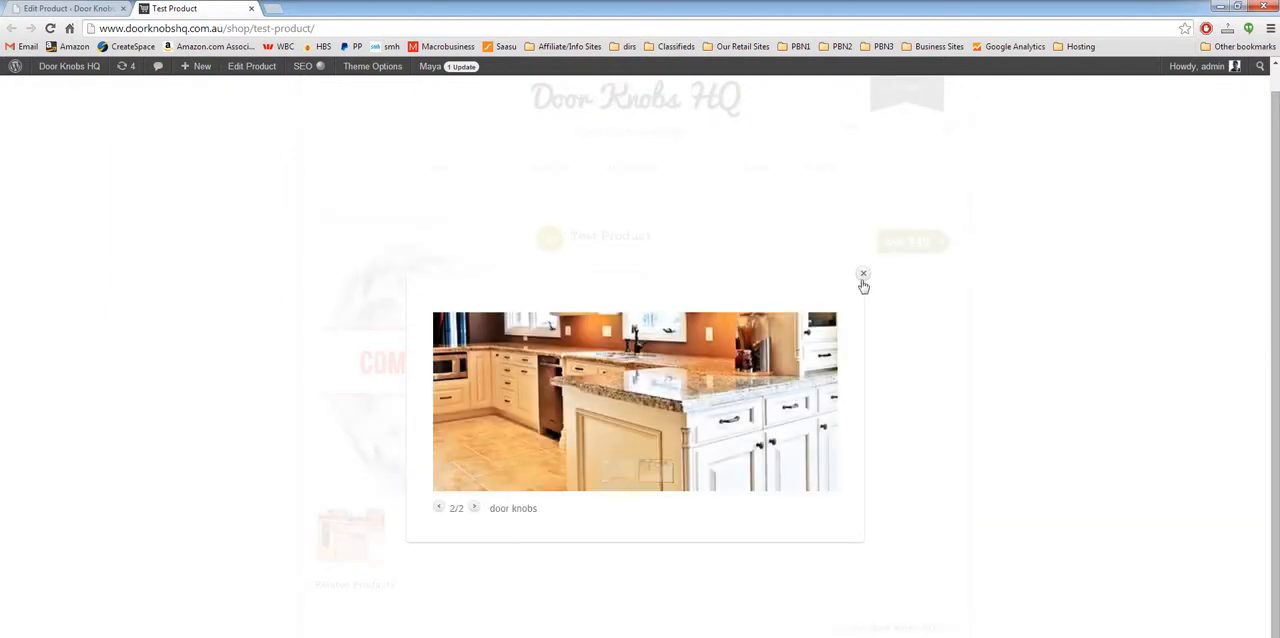
click(862, 275)
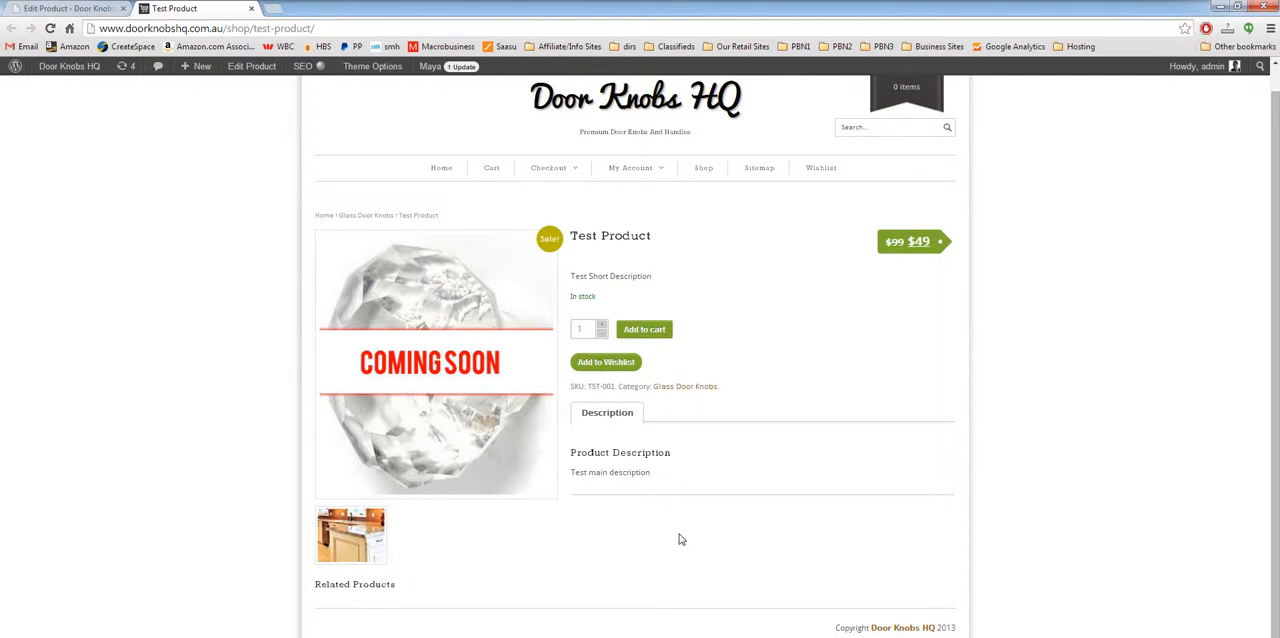
Step: Examine the attribute types available for the test product in the product data on its edit page
click(66, 8)
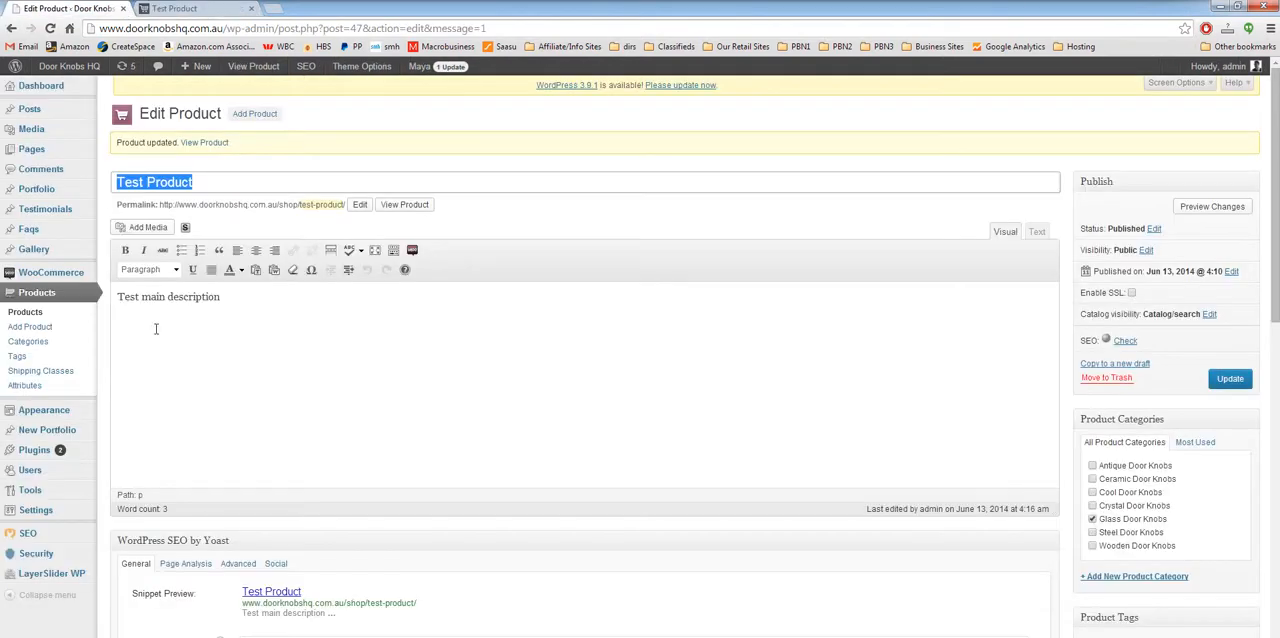
click(101, 346)
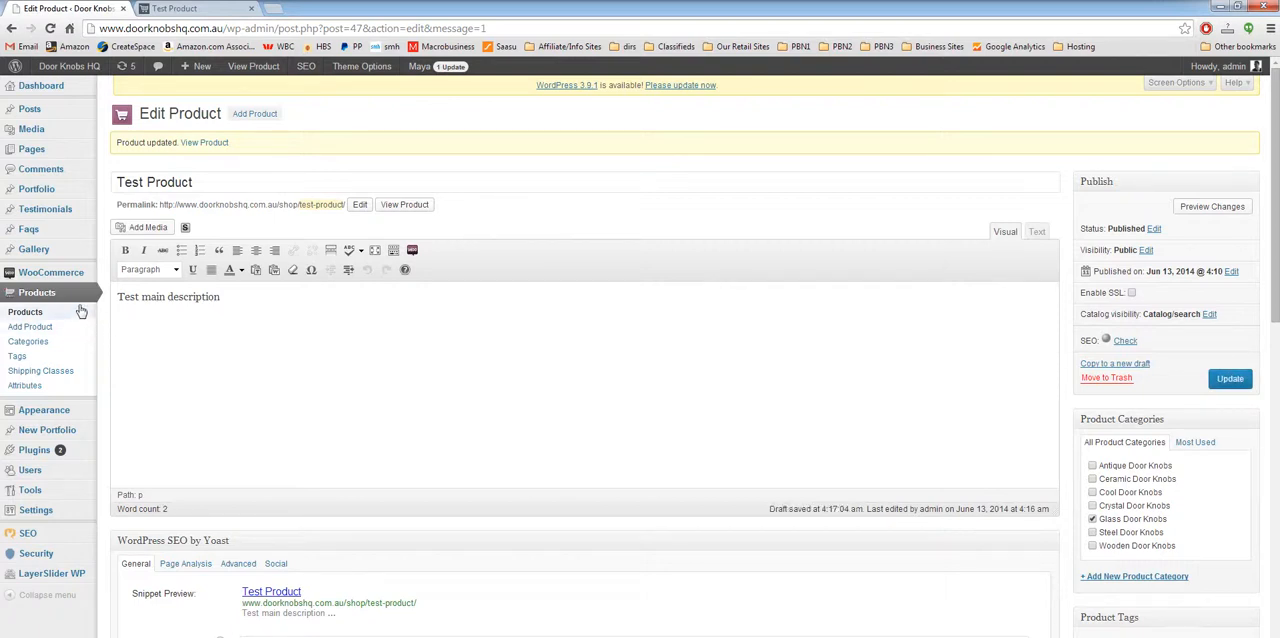
scroll(100, 366, down, 3)
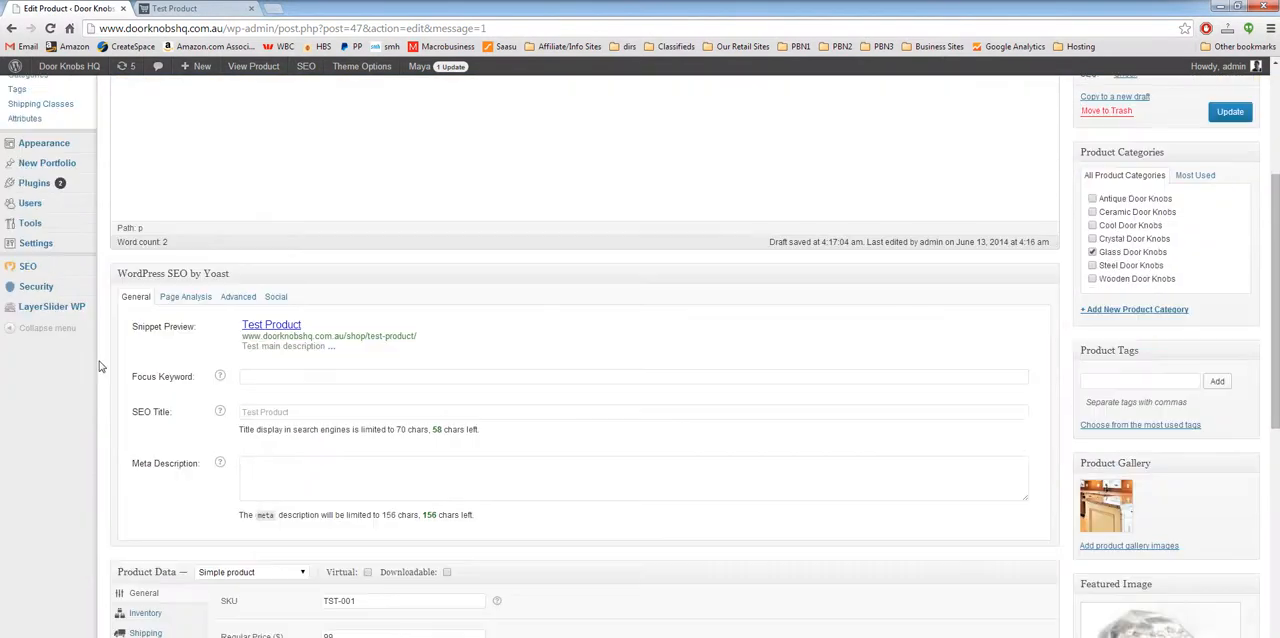
scroll(100, 366, up, 1)
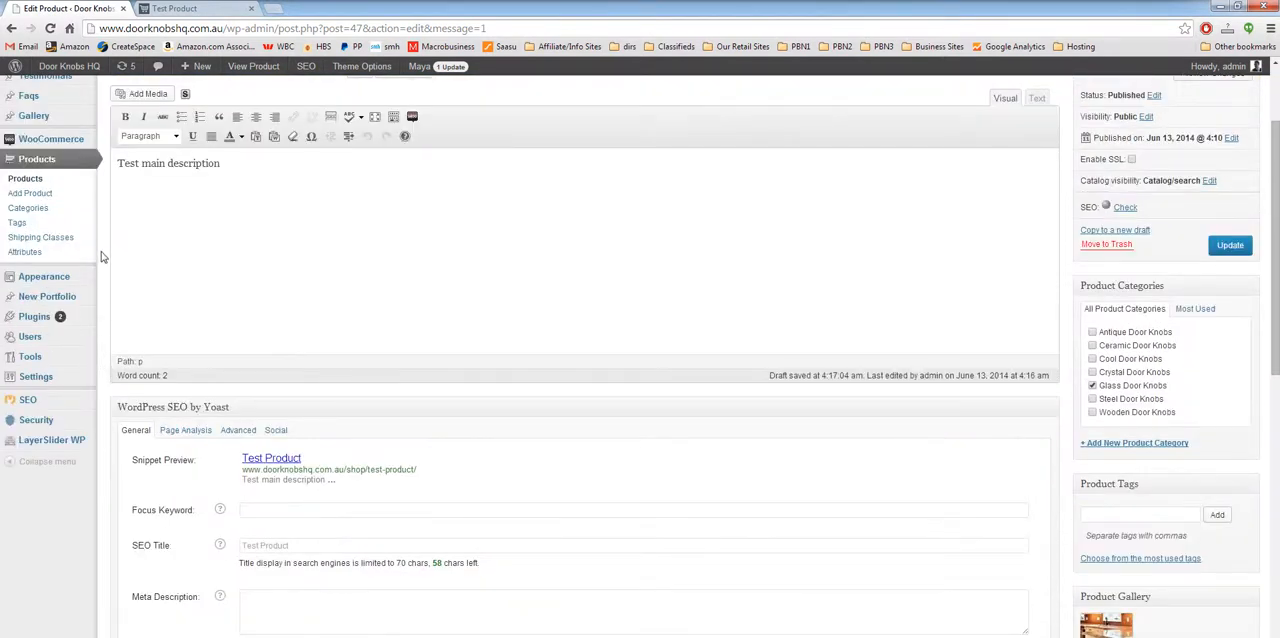
scroll(100, 260, down, 6)
click(147, 276)
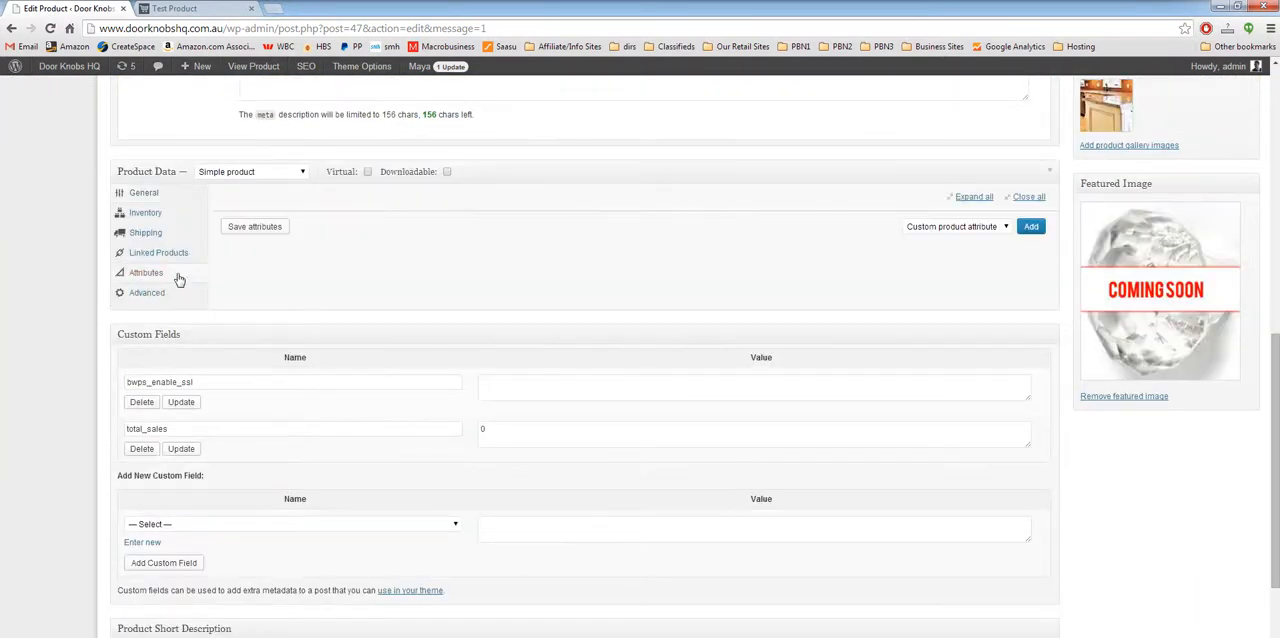
click(955, 228)
click(957, 240)
Step: Create a product attribute named Colour with the type Select and custom ordering in the store's attribute settings
scroll(29, 343, up, 5)
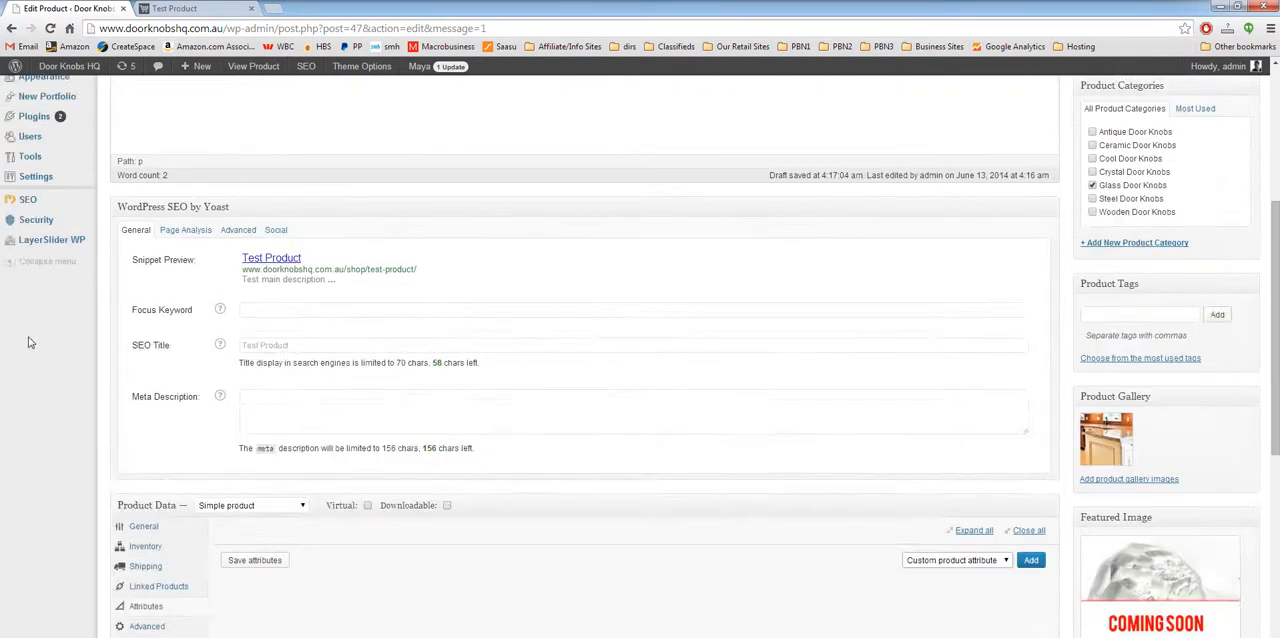
click(46, 256)
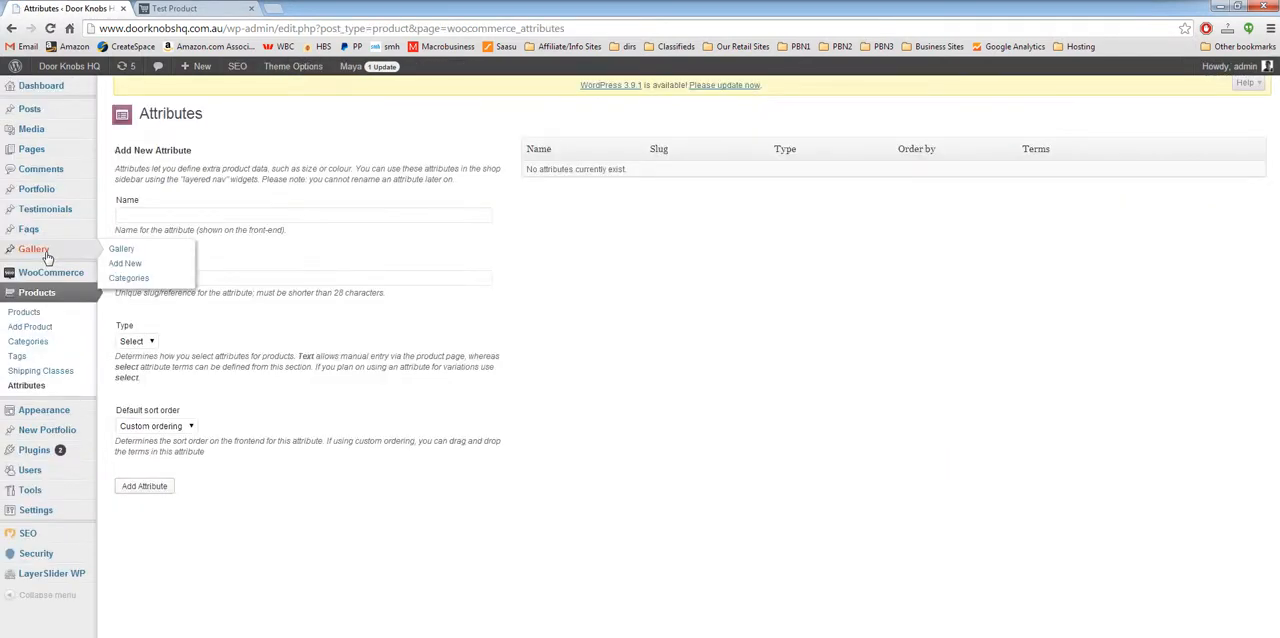
click(249, 213)
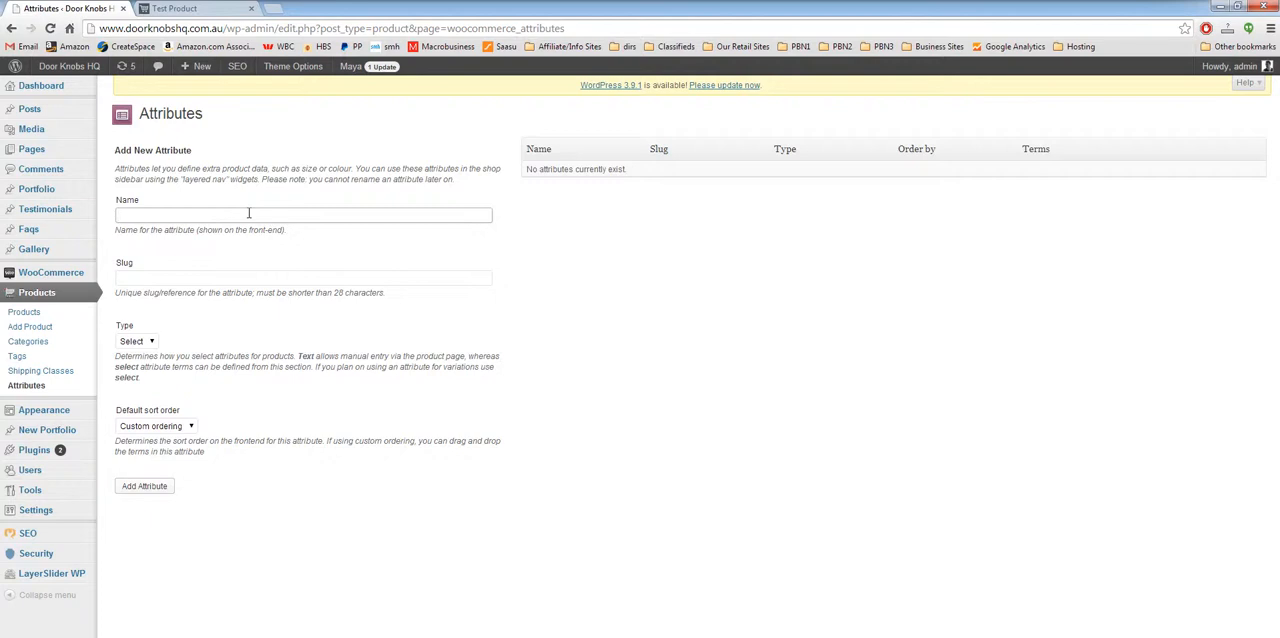
text(Colour)
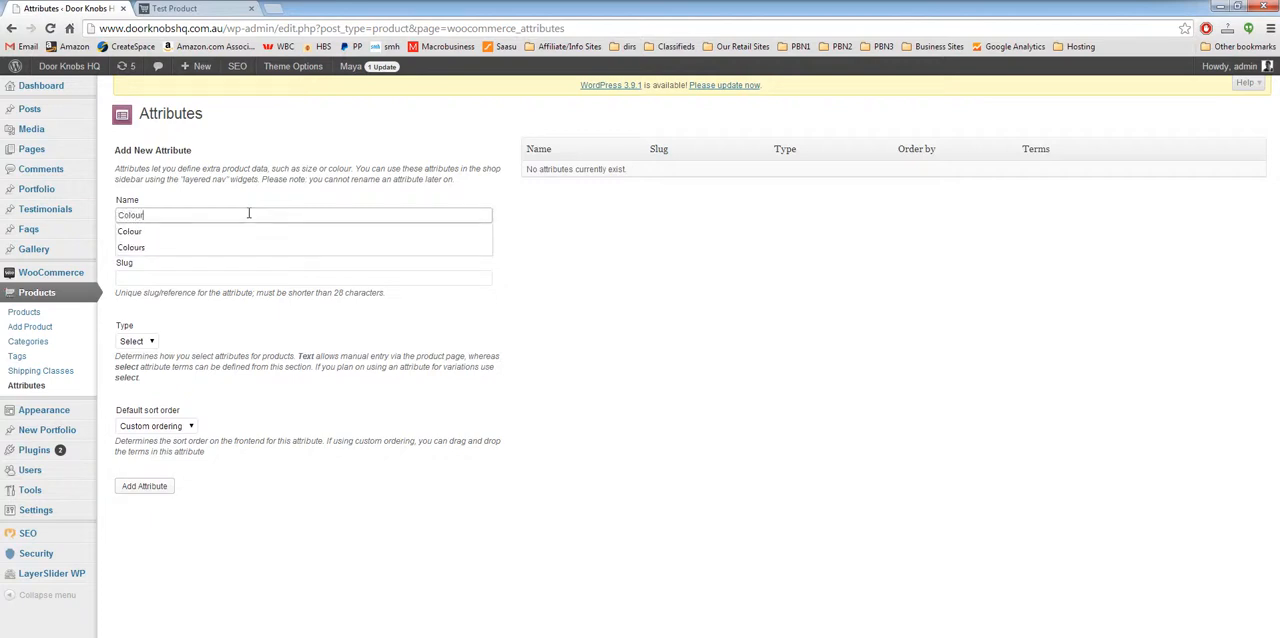
key(Tab)
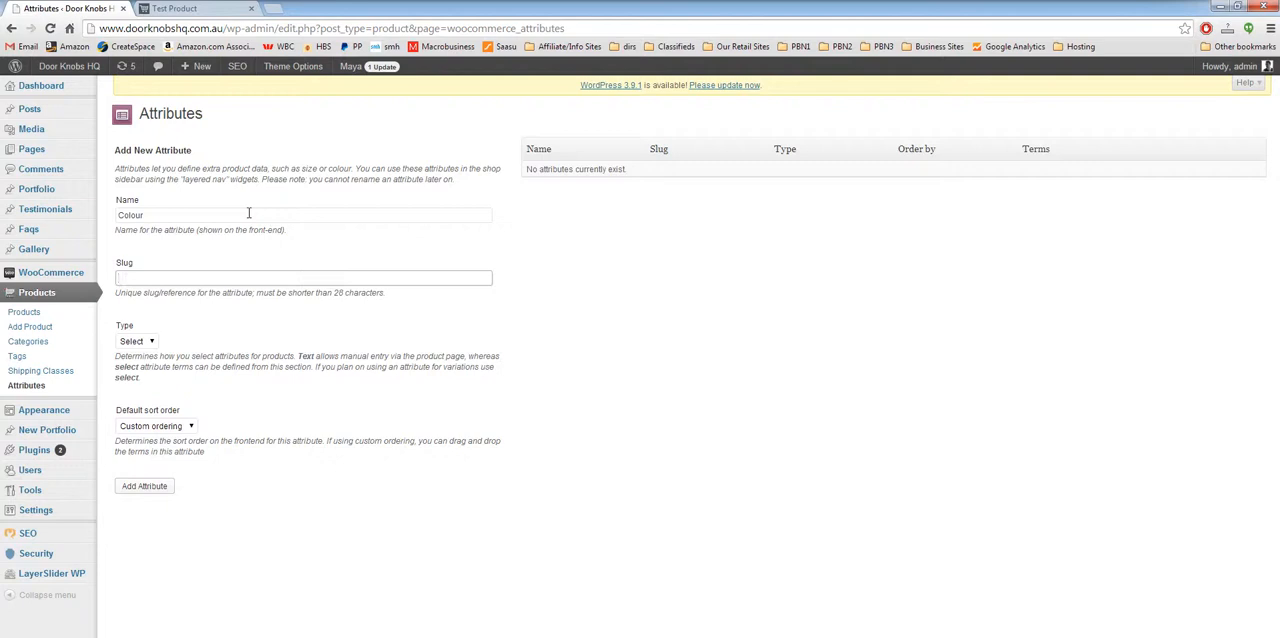
click(138, 341)
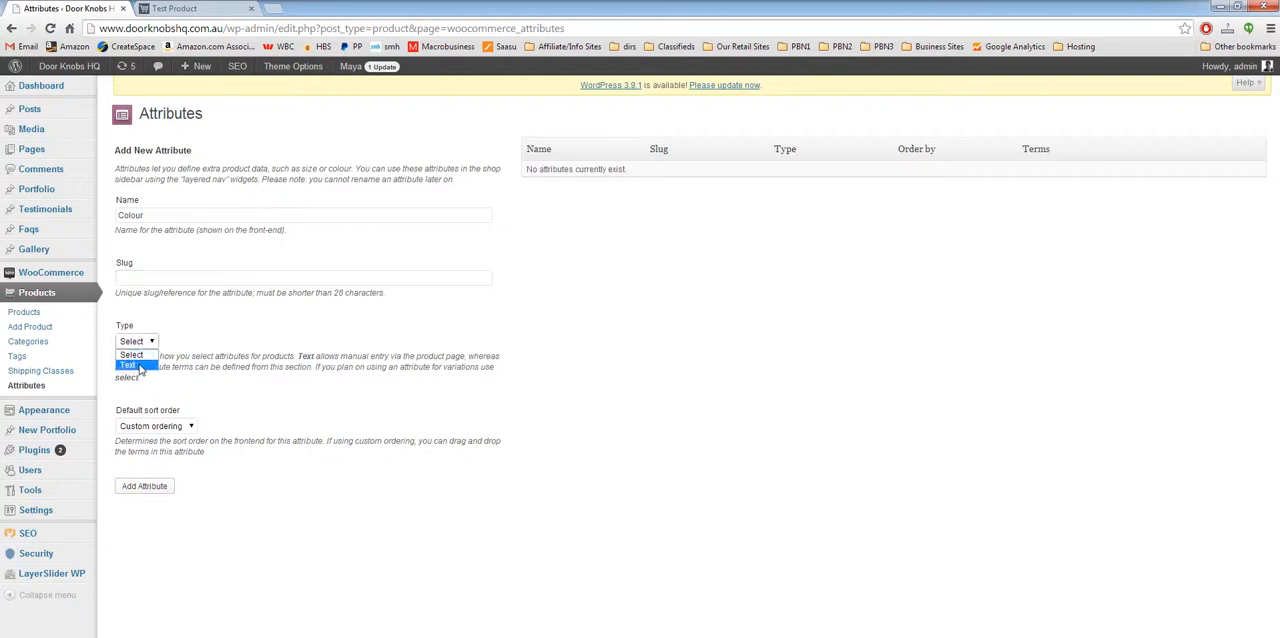
click(140, 358)
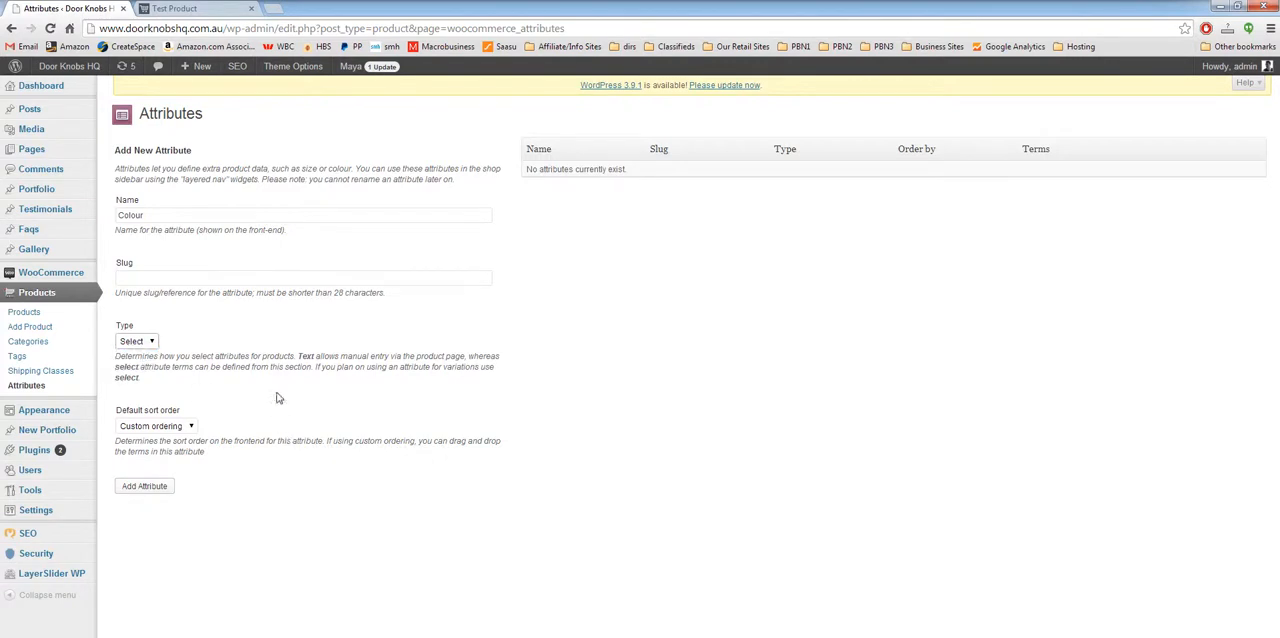
click(142, 488)
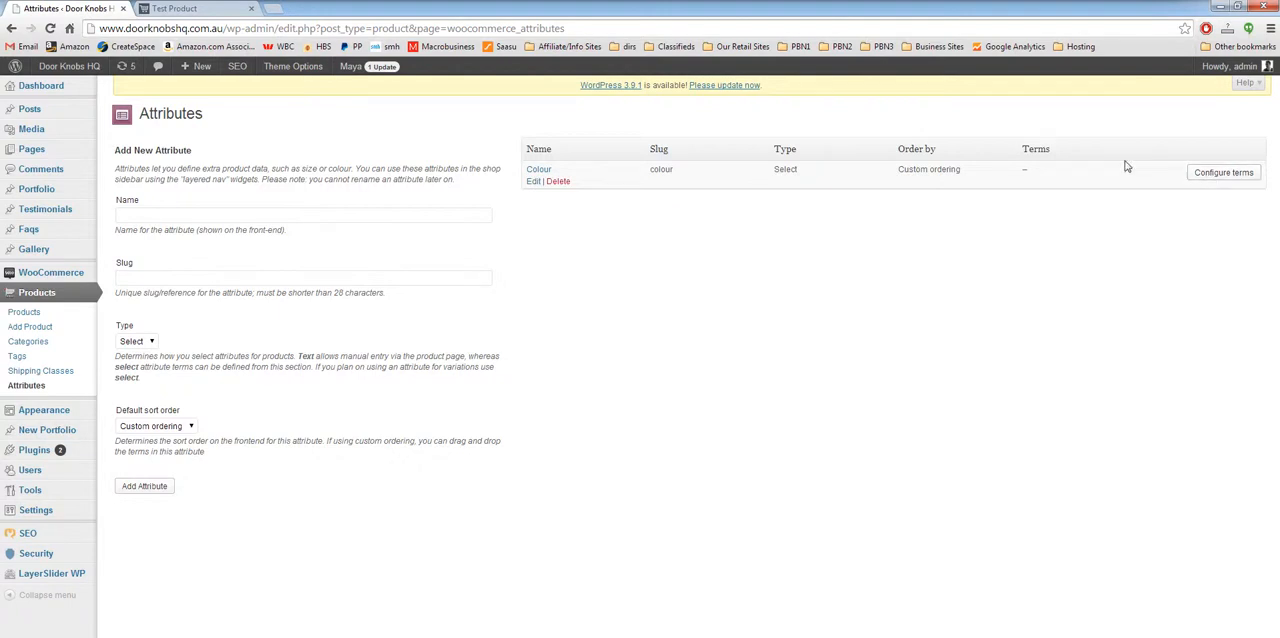
Step: Configure the Colour attribute's terms by adding Blue, Black and Red
click(1226, 174)
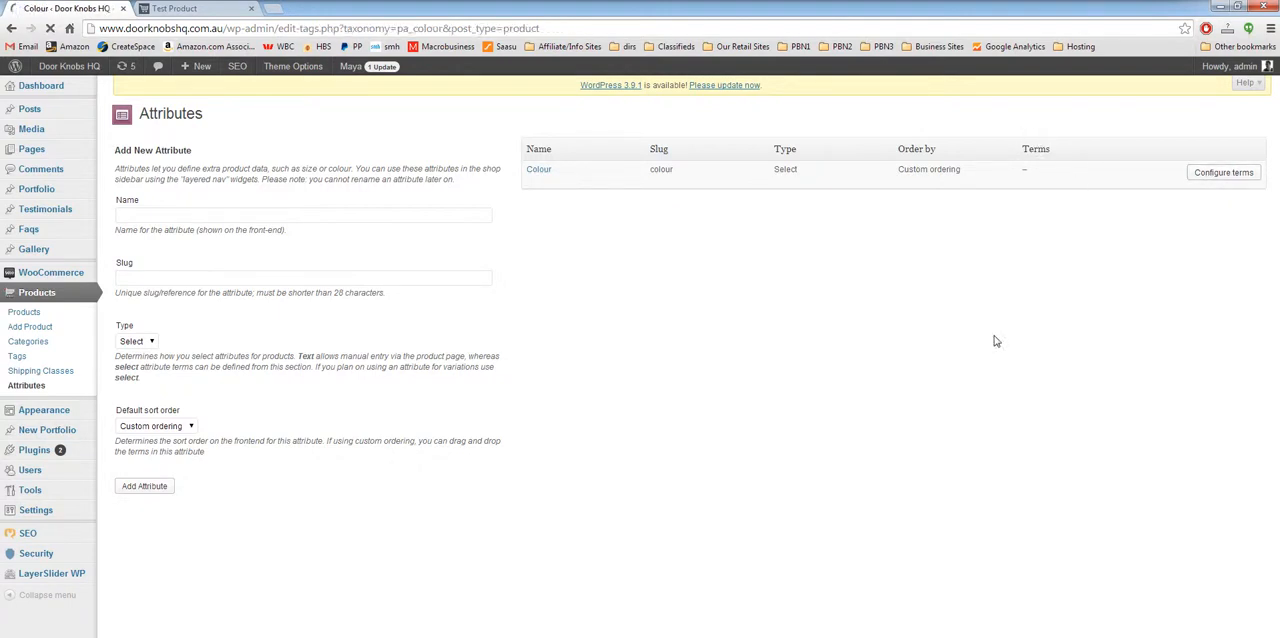
click(238, 197)
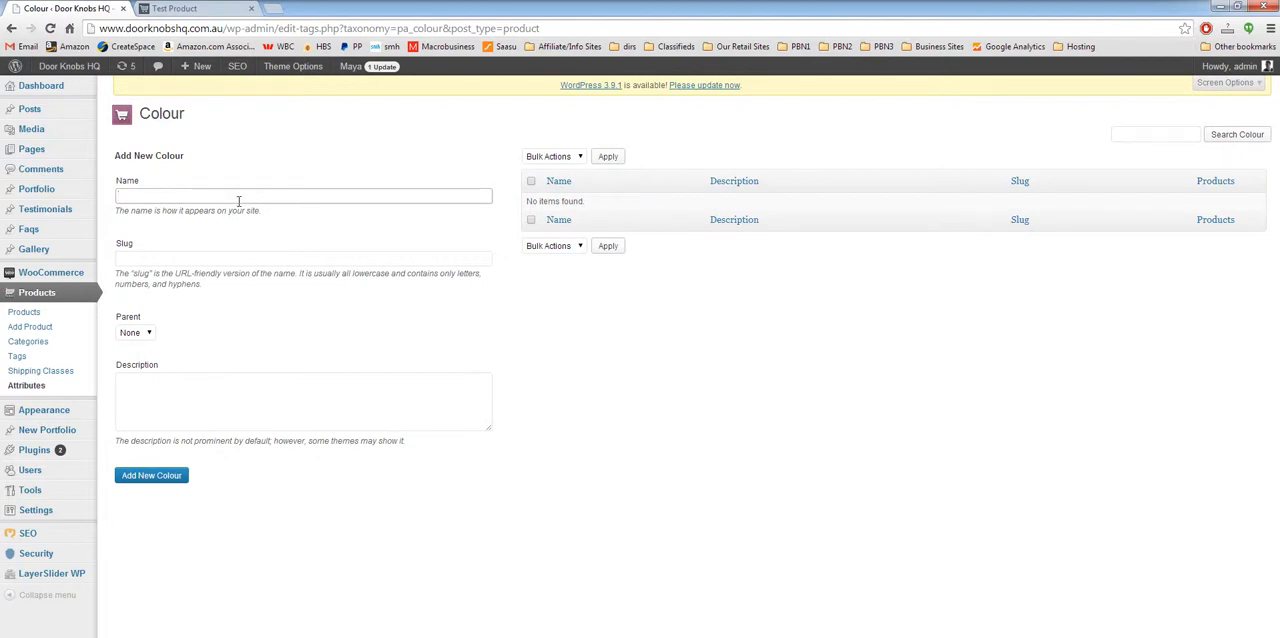
text(Bla)
text(ue)
click(150, 477)
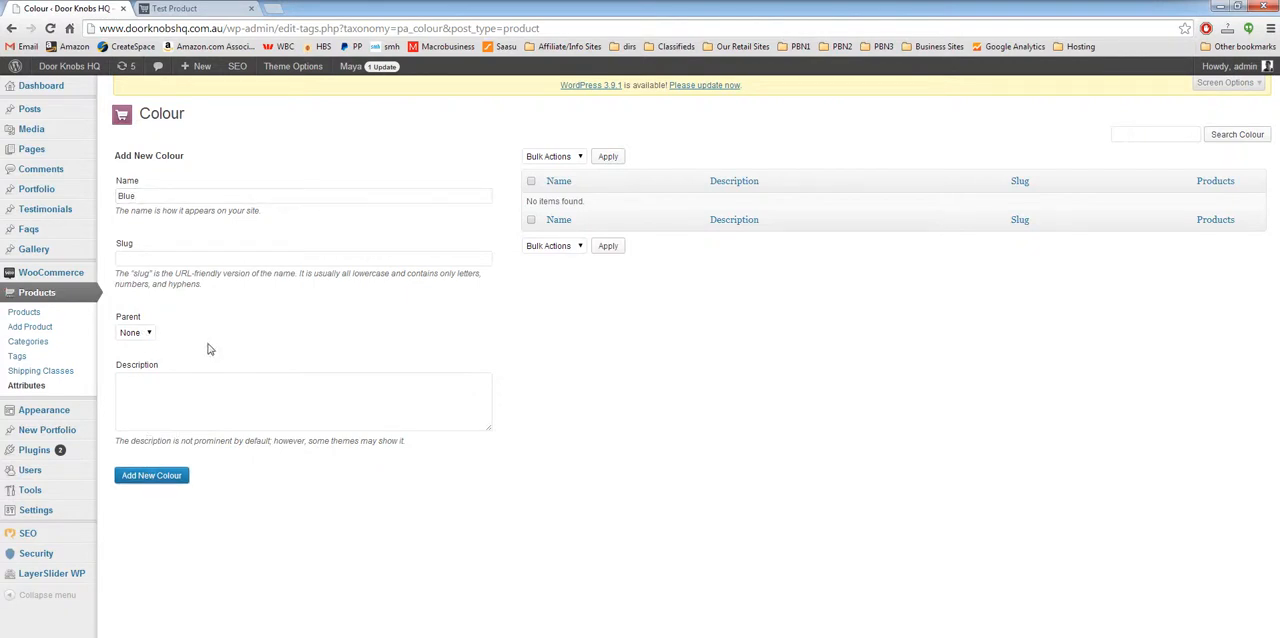
click(184, 197)
text(Black)
click(151, 477)
click(197, 197)
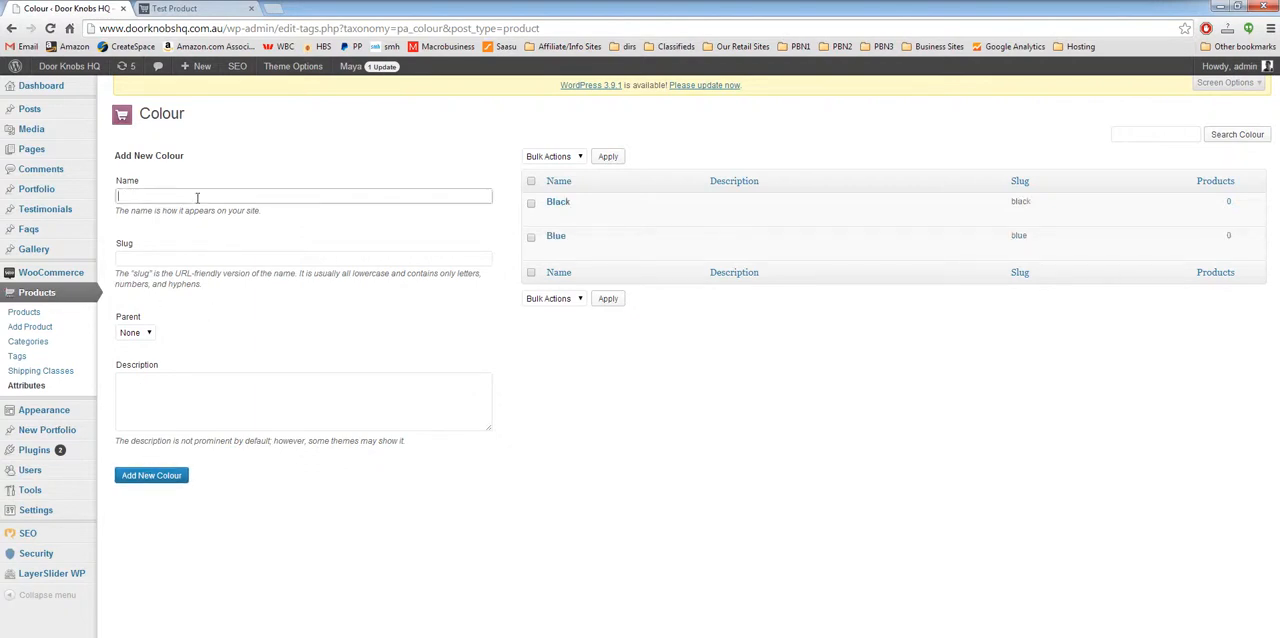
text(Red)
click(151, 476)
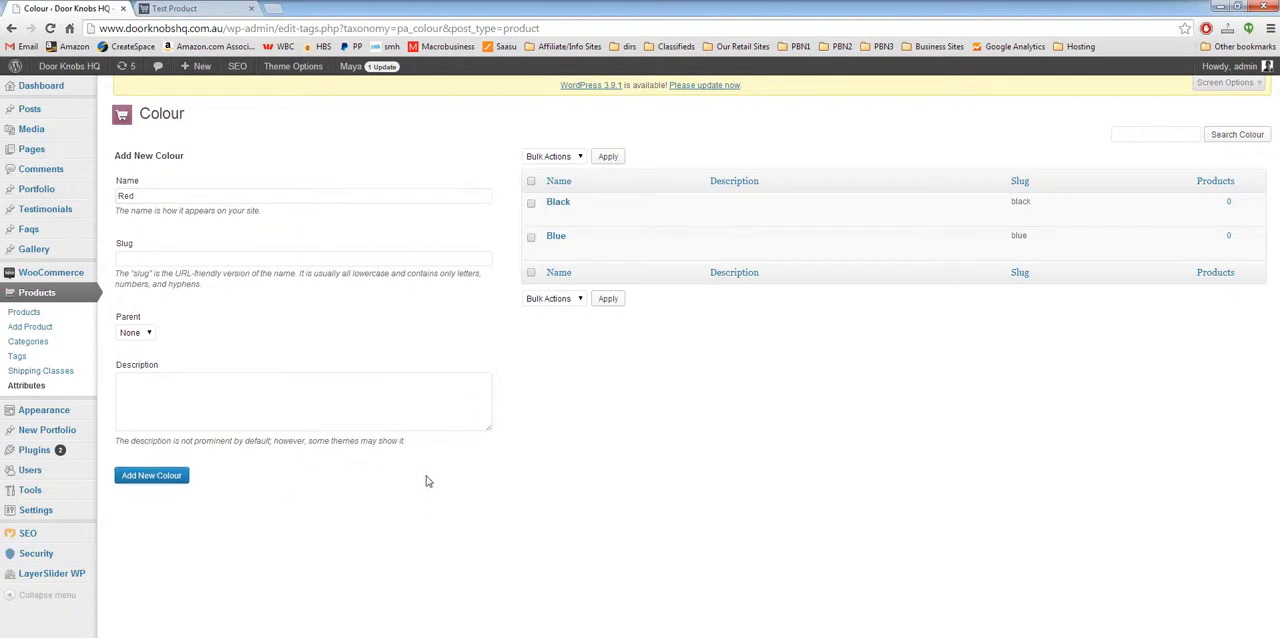
Step: Reopen Test Product from the product list and add the Colour attribute to its product data
click(40, 315)
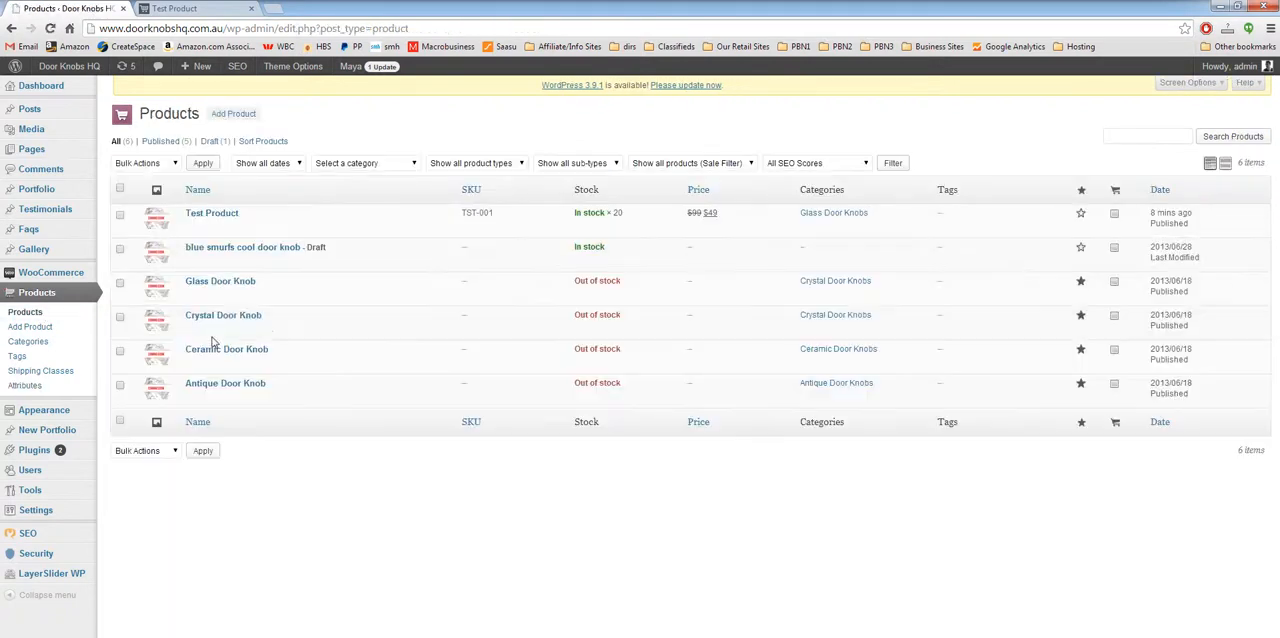
click(222, 216)
scroll(180, 566, down, 4)
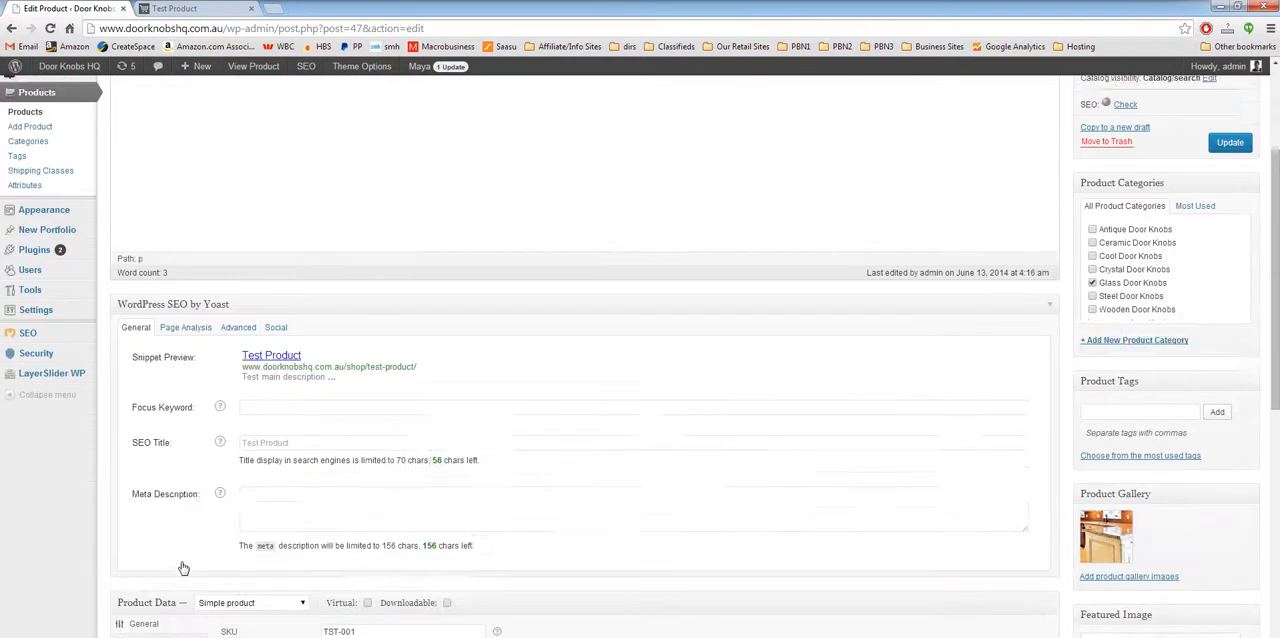
click(147, 503)
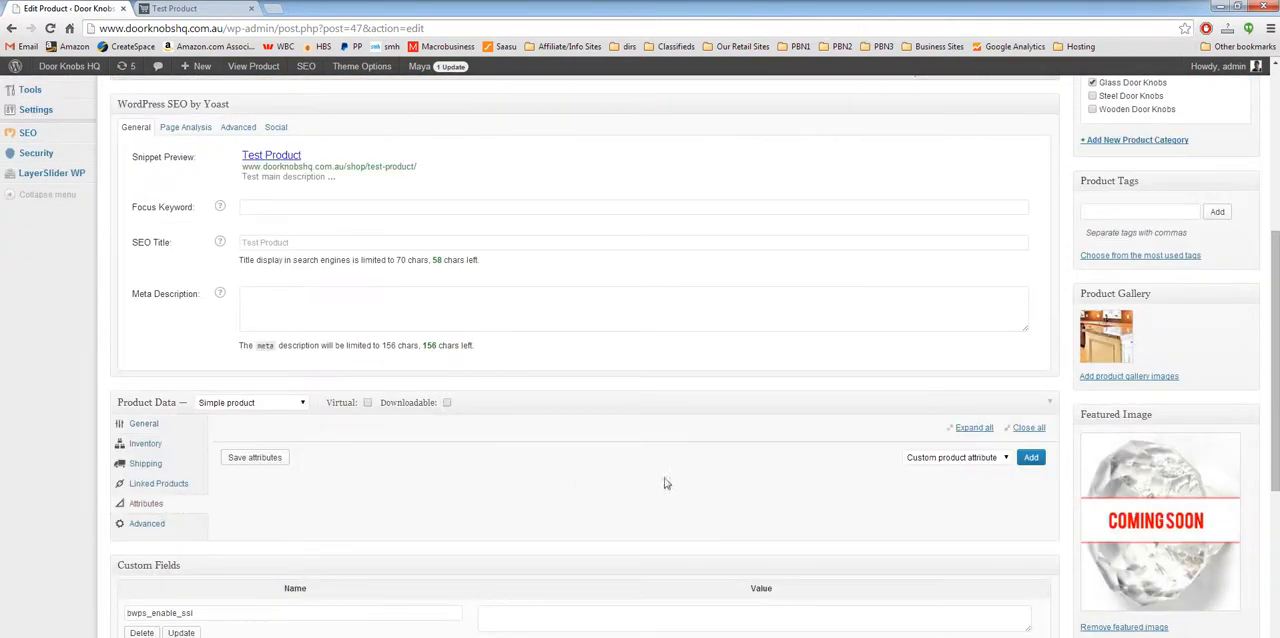
click(940, 461)
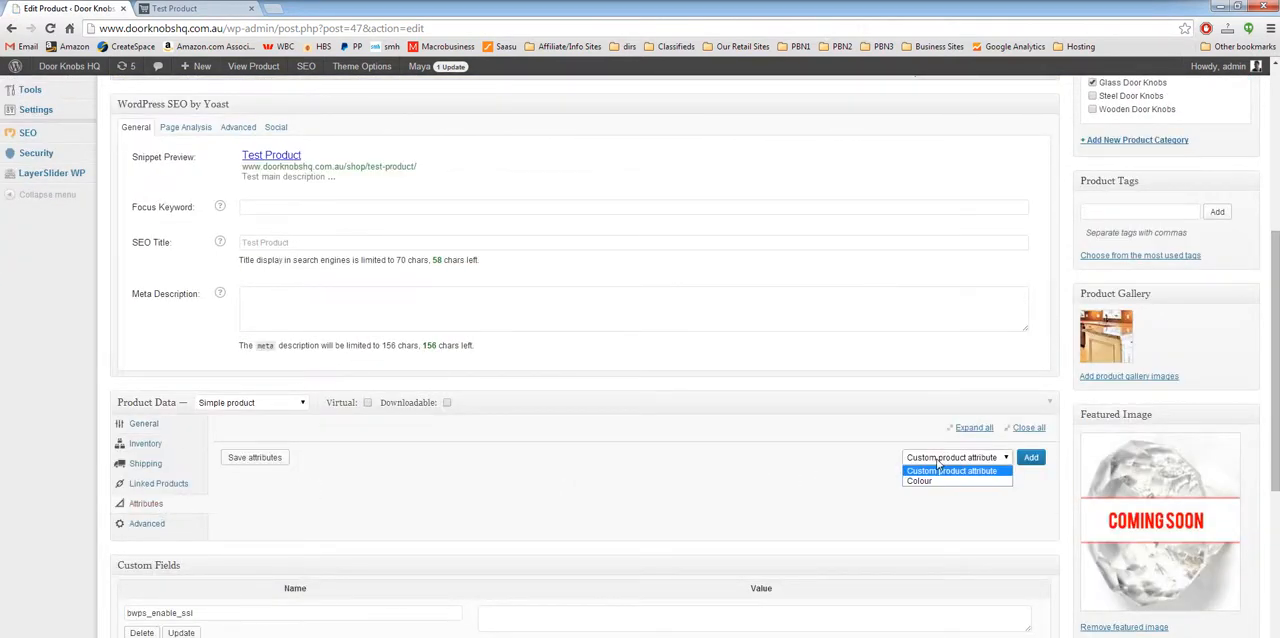
click(940, 484)
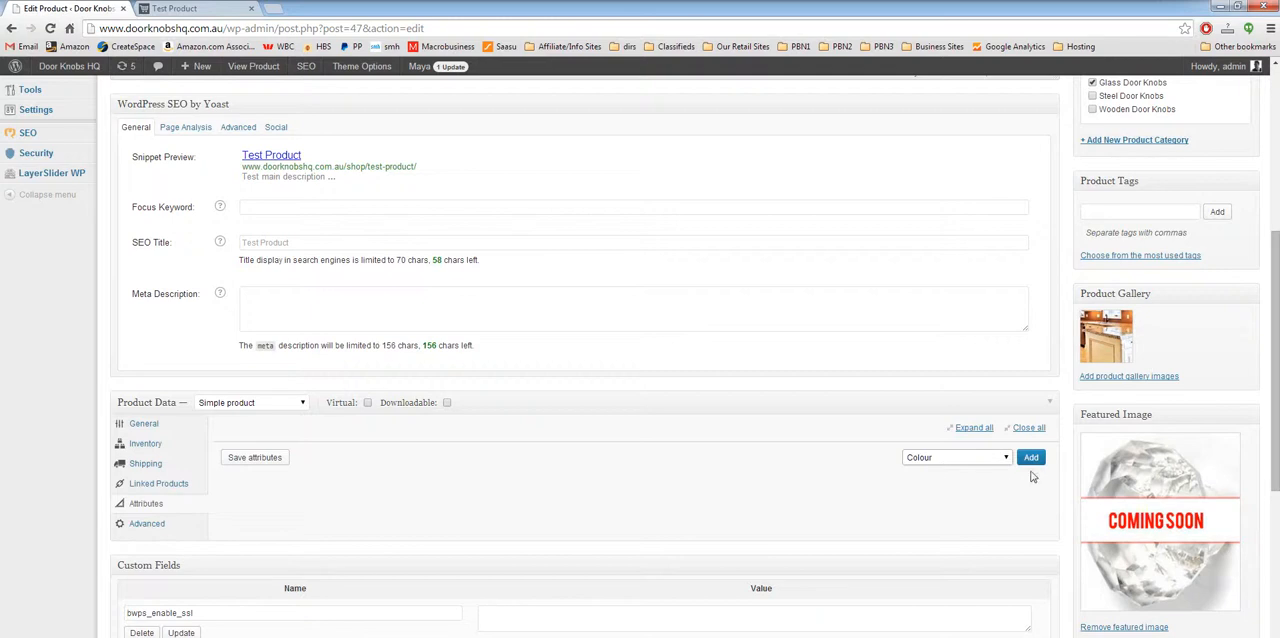
click(1031, 457)
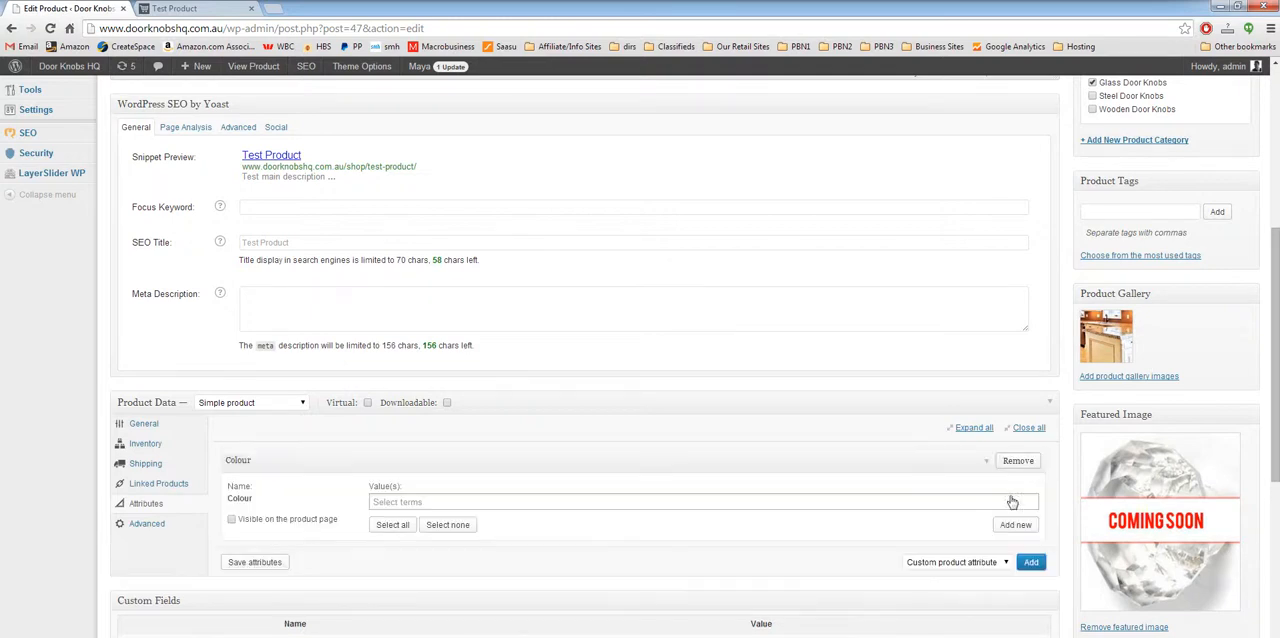
Step: Assign the values Black, Blue and Red to the product's Colour attribute
click(429, 503)
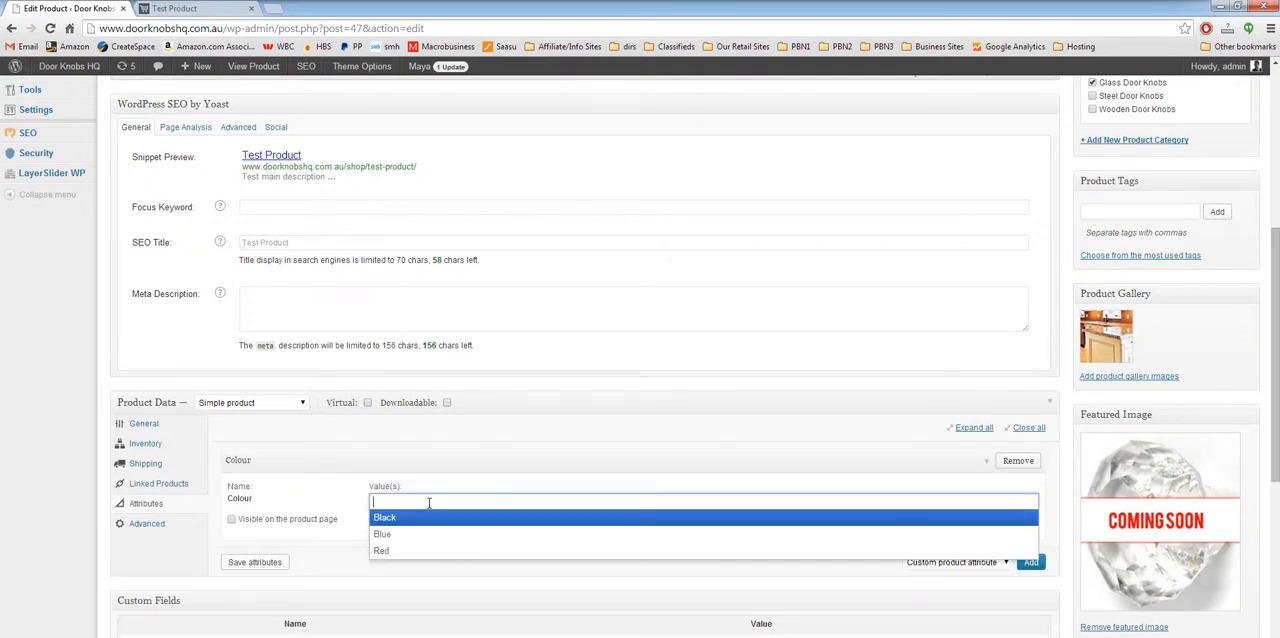
click(428, 520)
click(458, 503)
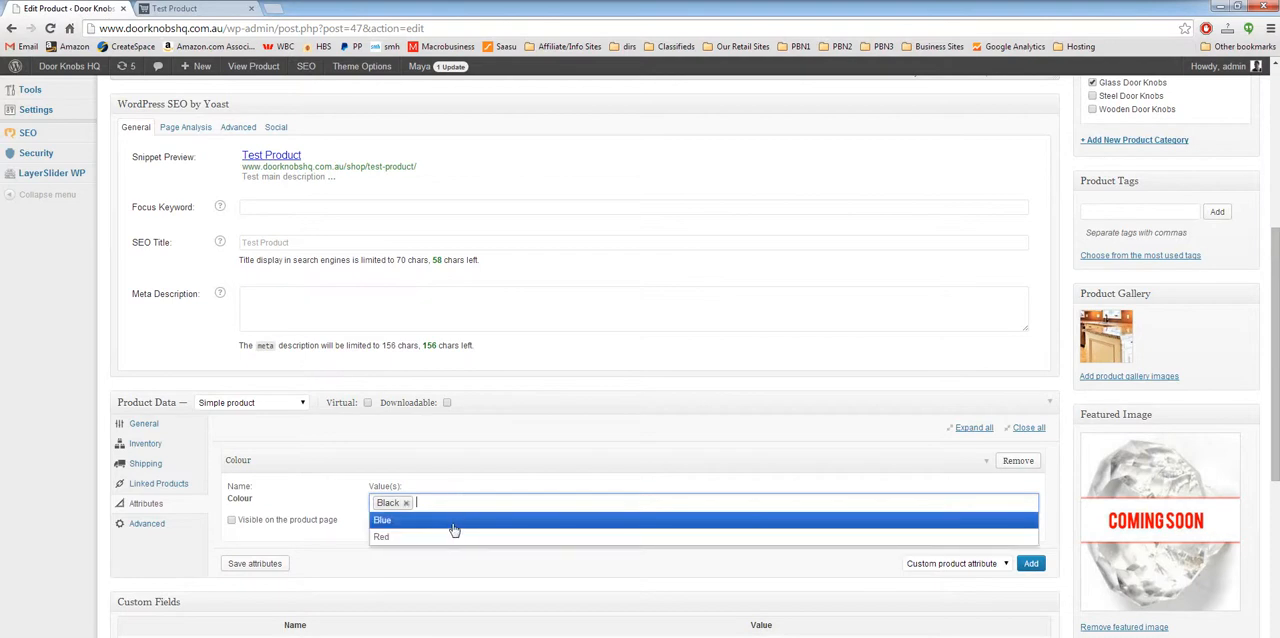
click(450, 522)
click(486, 505)
click(428, 519)
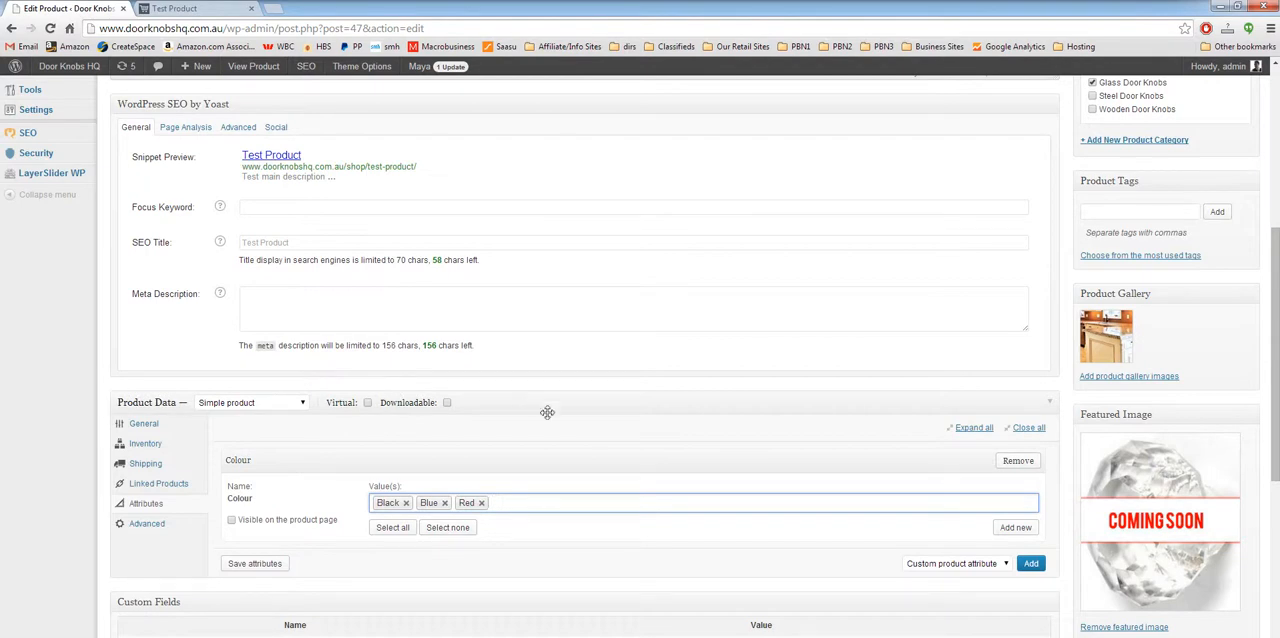
click(572, 432)
Step: Change the product type to Variable product, enable the Colour attribute for variations, and save the attributes
click(266, 403)
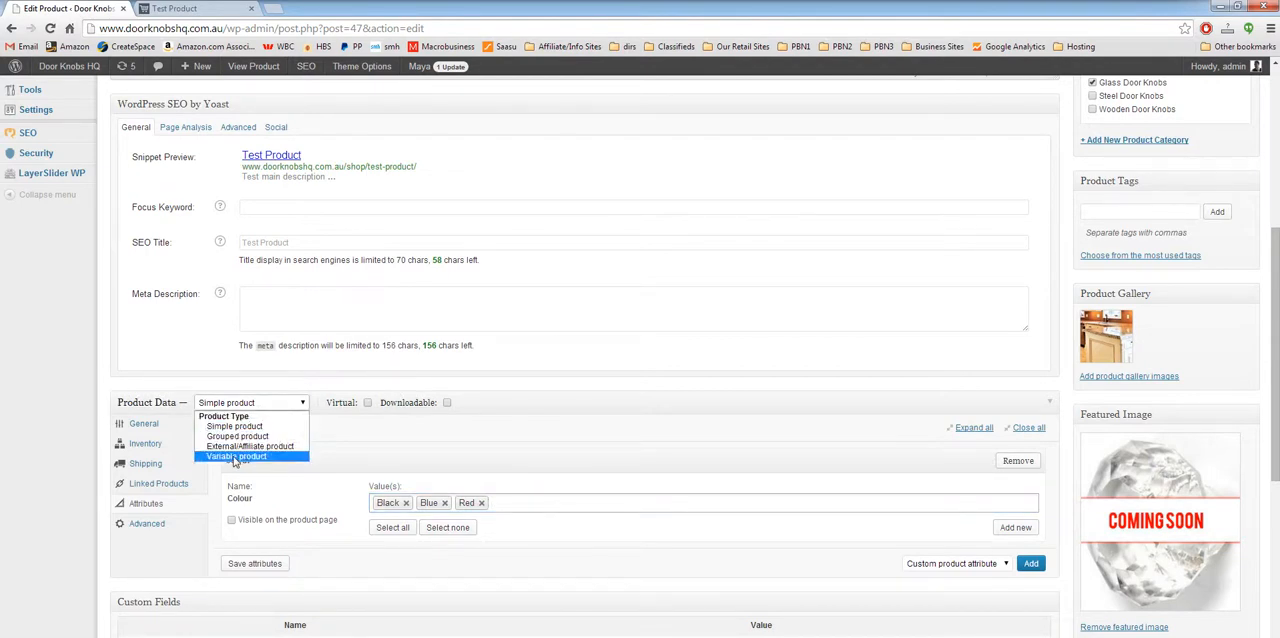
click(236, 456)
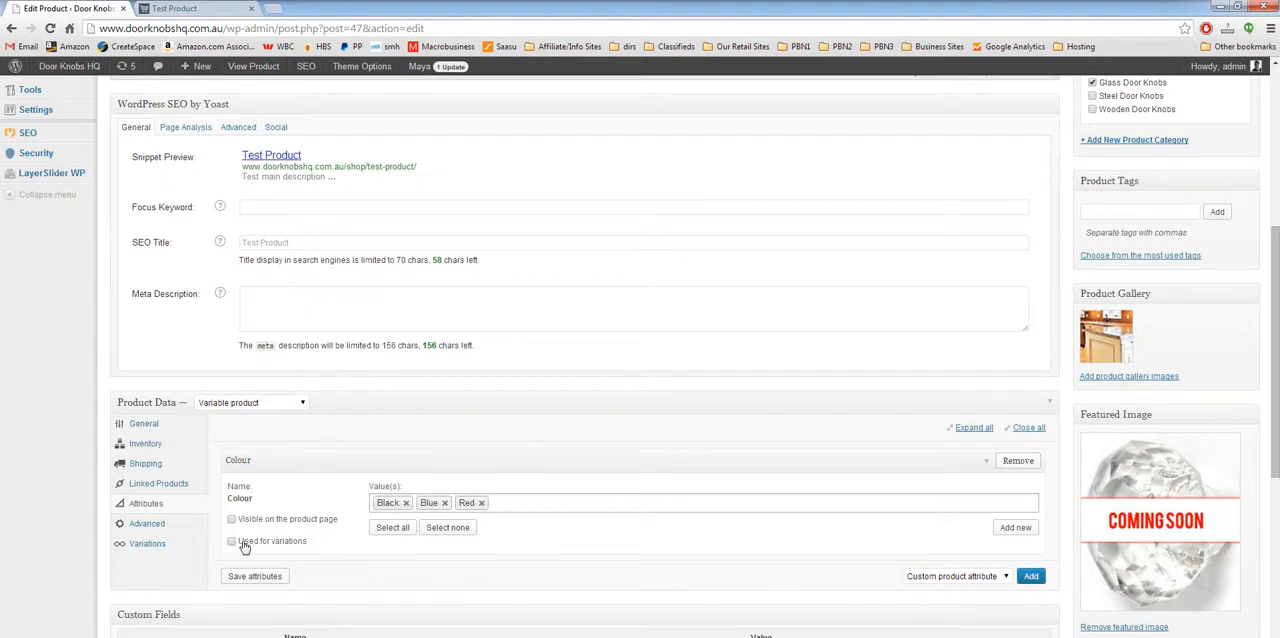
click(245, 543)
click(252, 578)
Step: Add a first variation to the product and set its stock quantity to 3
click(158, 546)
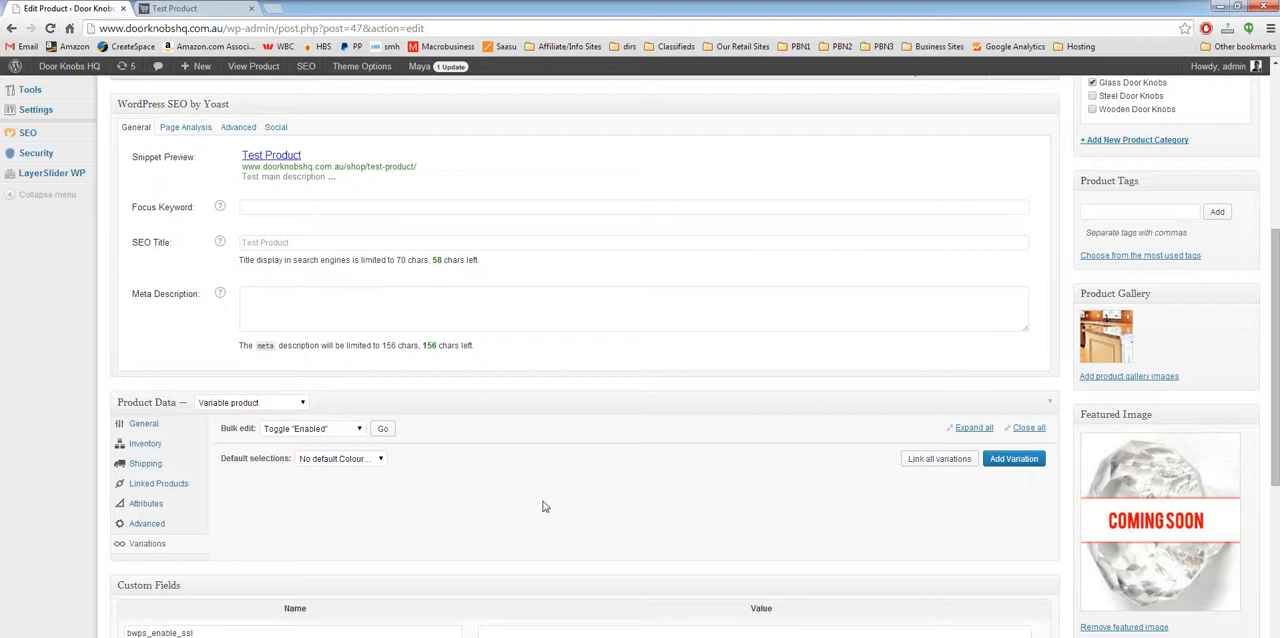
click(1010, 472)
scroll(250, 493, down, 1)
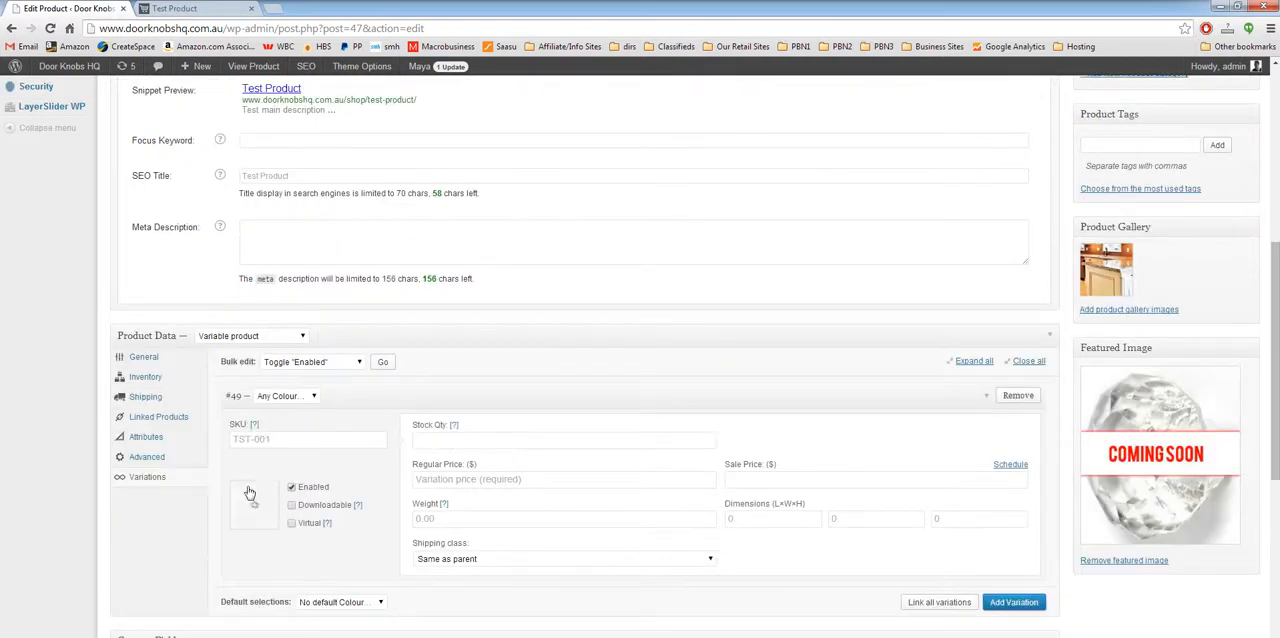
scroll(222, 478, down, 2)
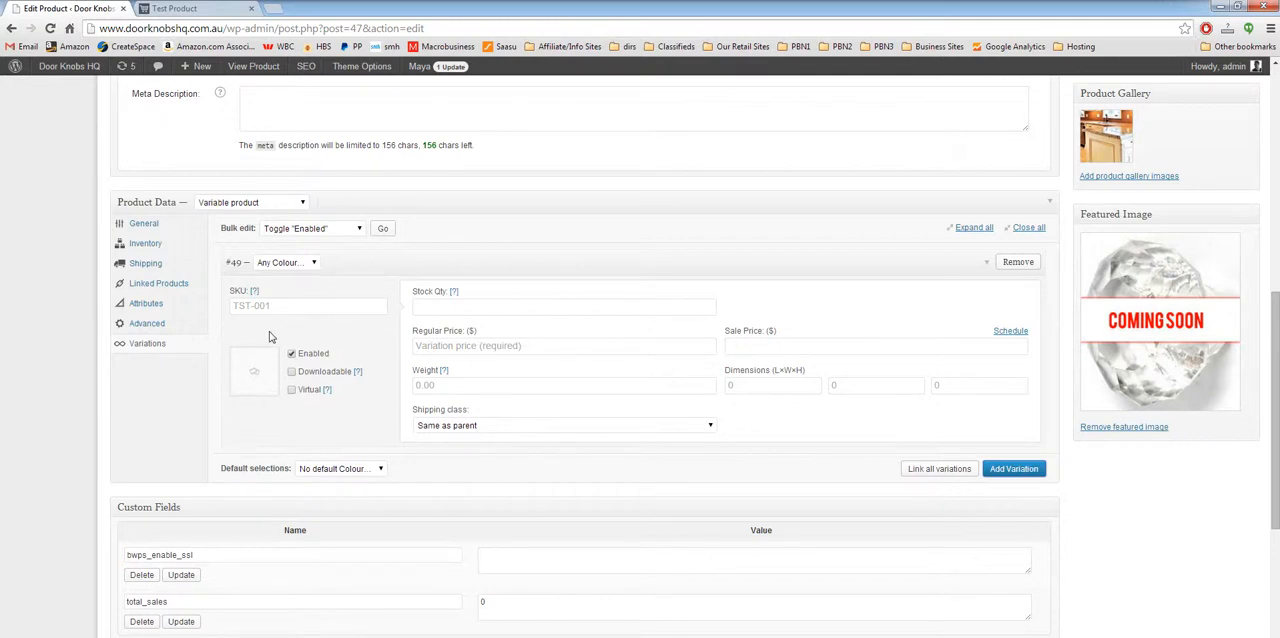
click(497, 309)
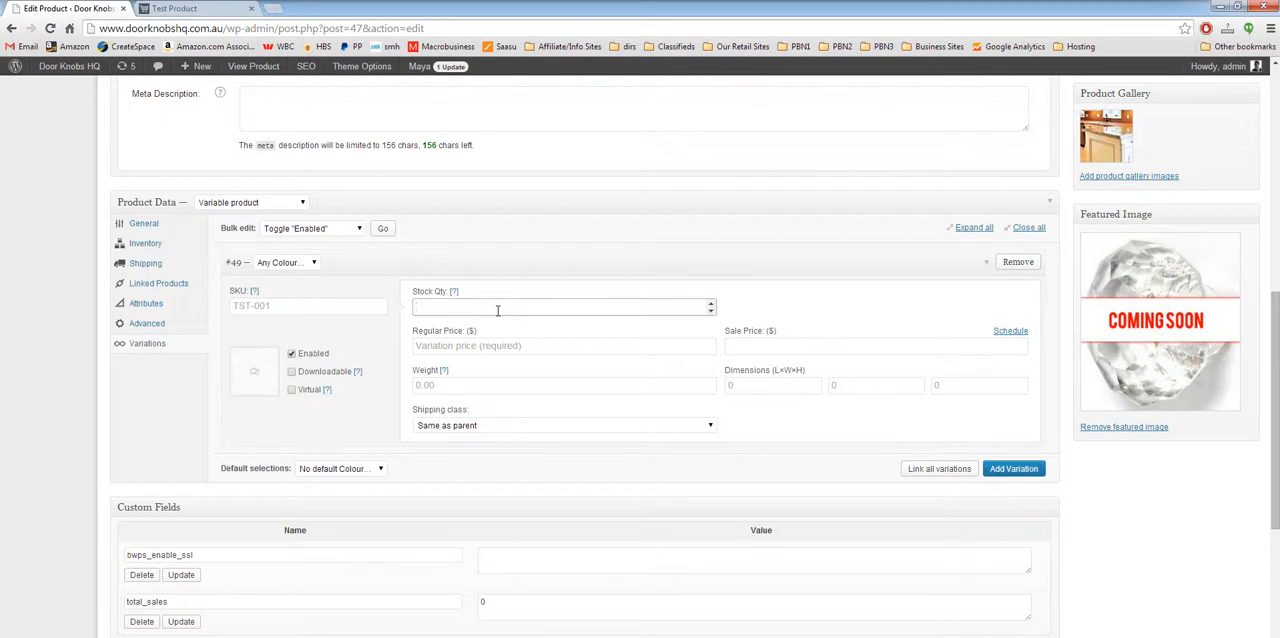
text(3)
click(618, 290)
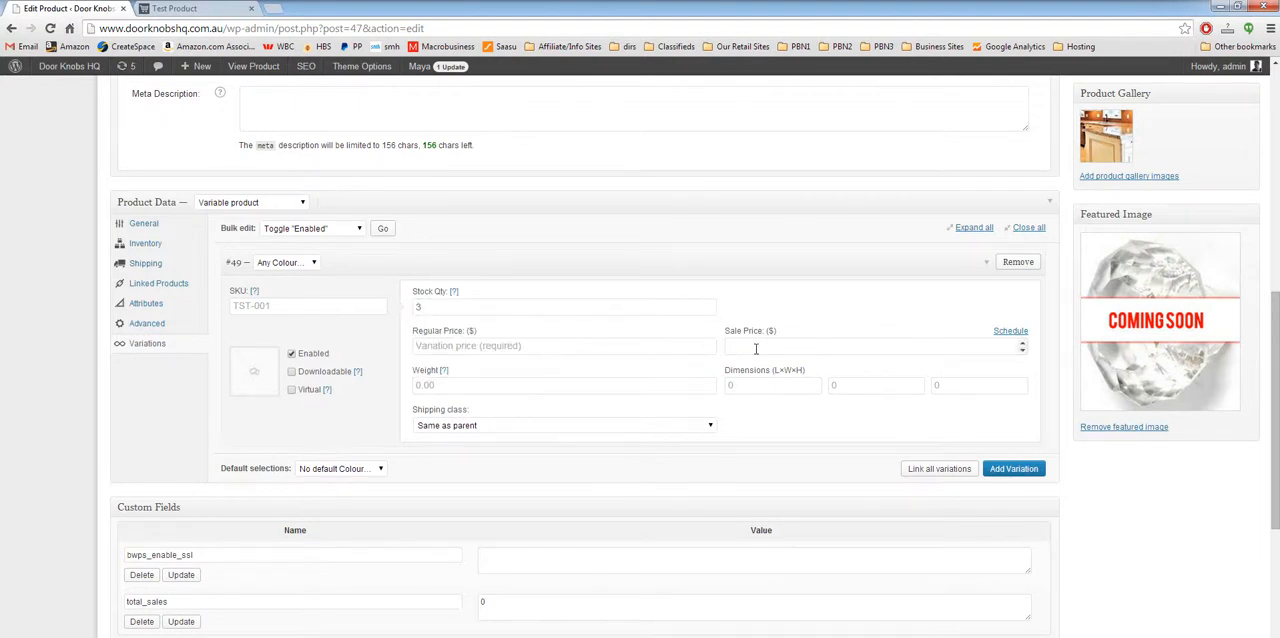
Step: Set the first variation's regular price to $99 and its sale price to $49
click(623, 346)
text(99)
click(763, 350)
text(49)
click(765, 290)
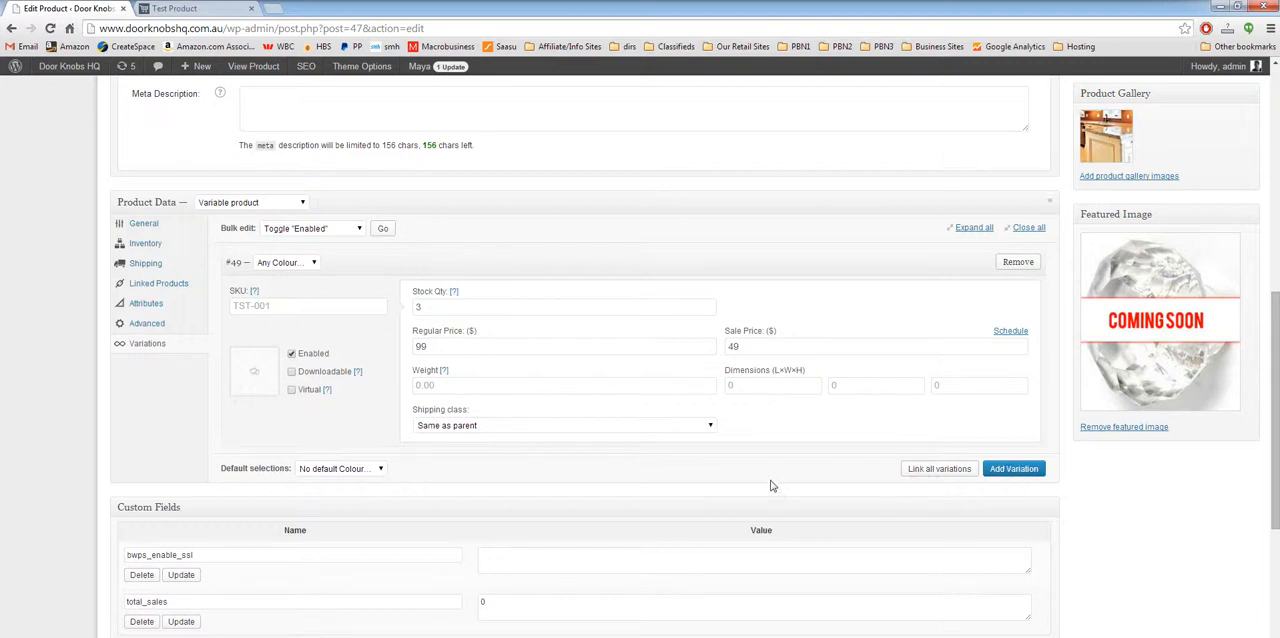
Step: Add a second variation, and assign the colour Black to the first variation and Blue to the second
scroll(771, 483, down, 1)
click(1020, 403)
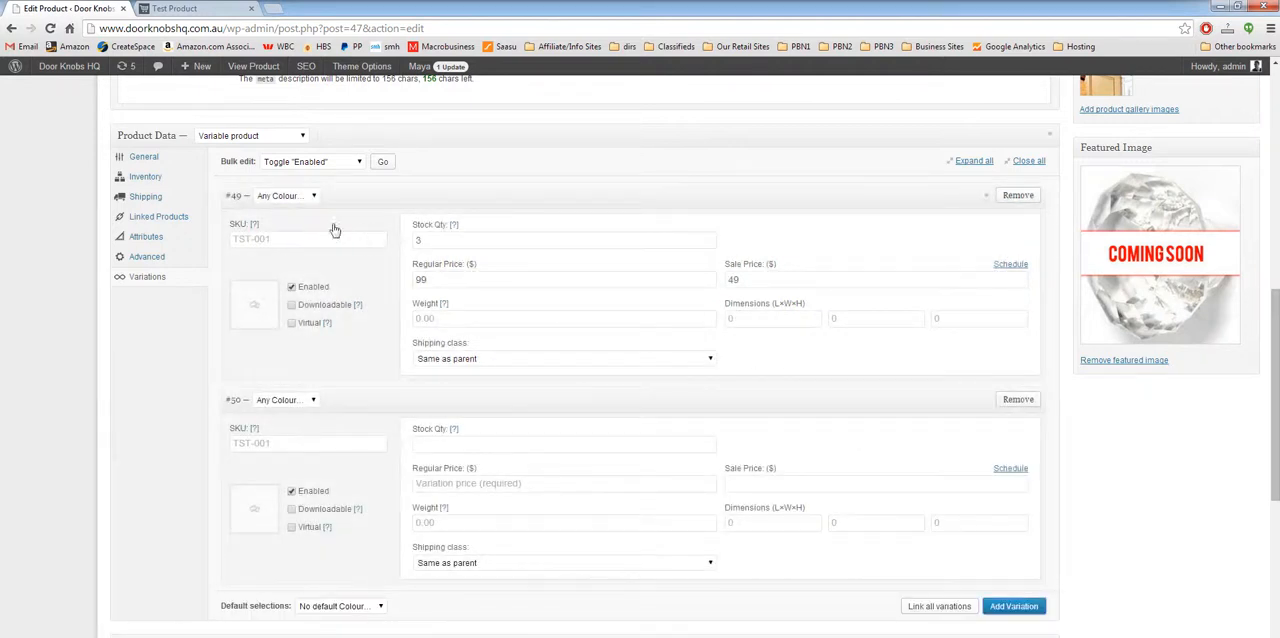
click(310, 197)
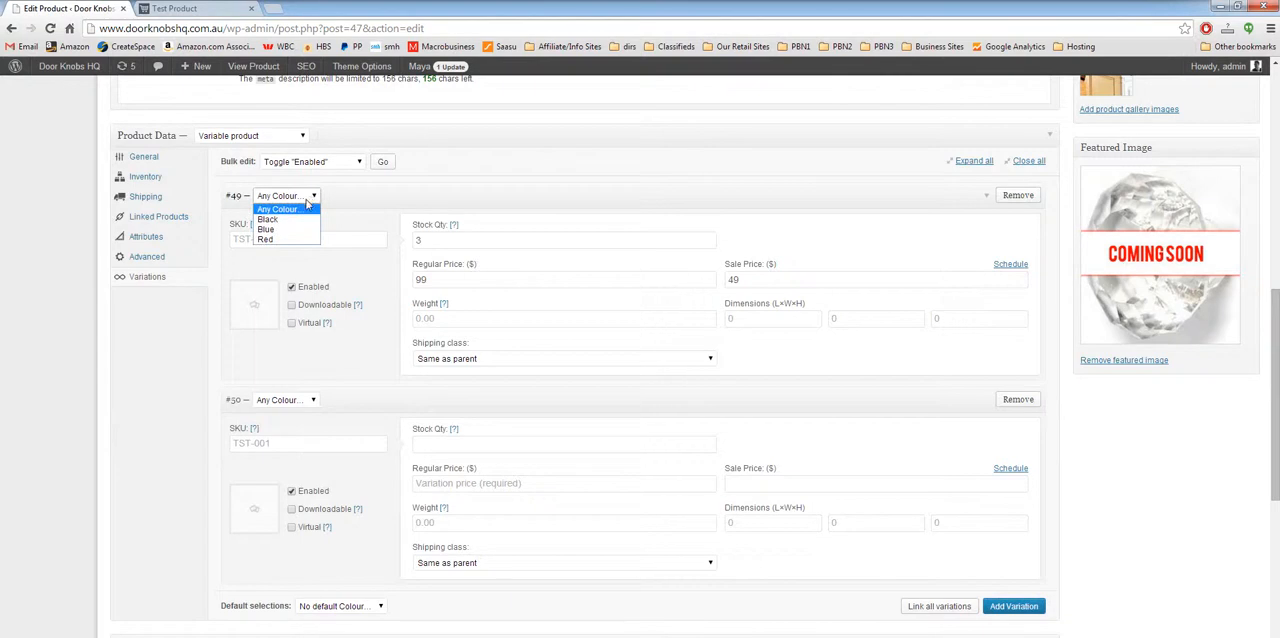
click(303, 219)
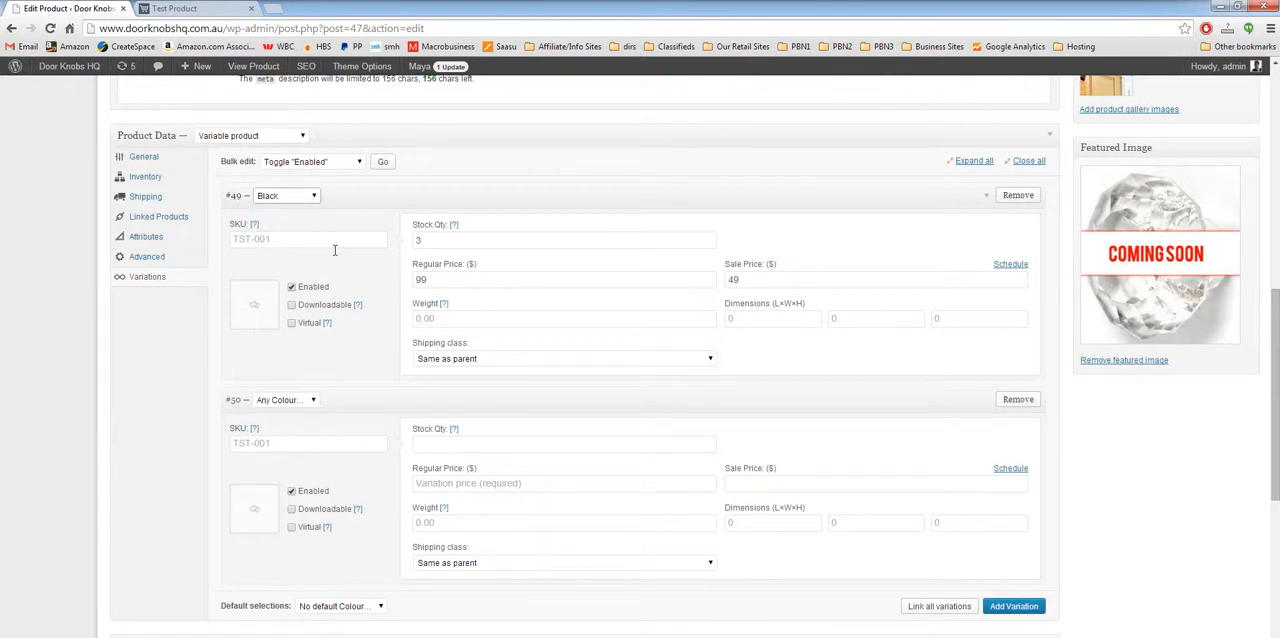
click(303, 401)
click(270, 433)
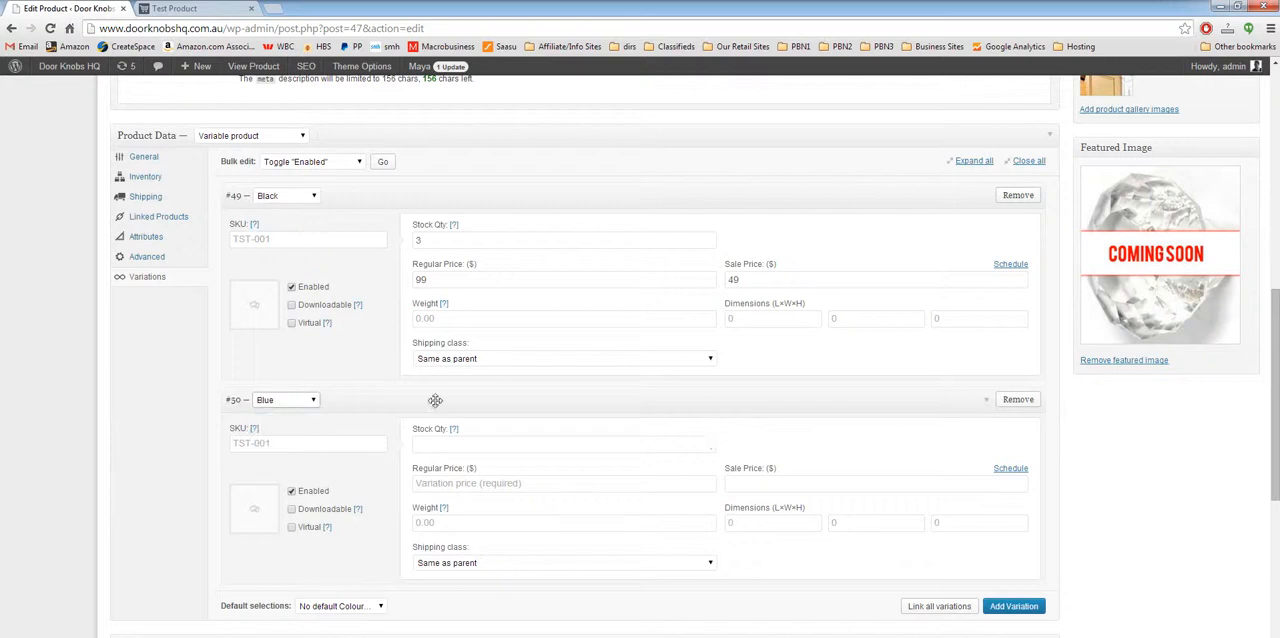
Step: Set the Blue variation's stock quantity to 4, its regular price to $99 and its sale price to $49
click(442, 443)
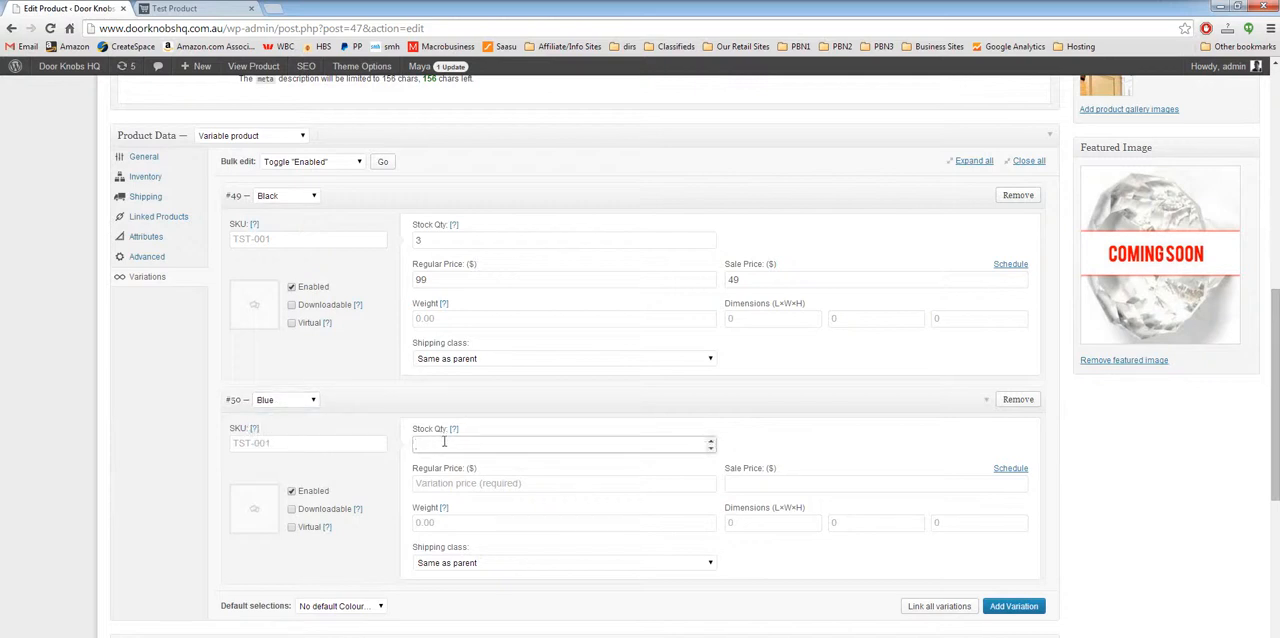
text(4)
click(548, 482)
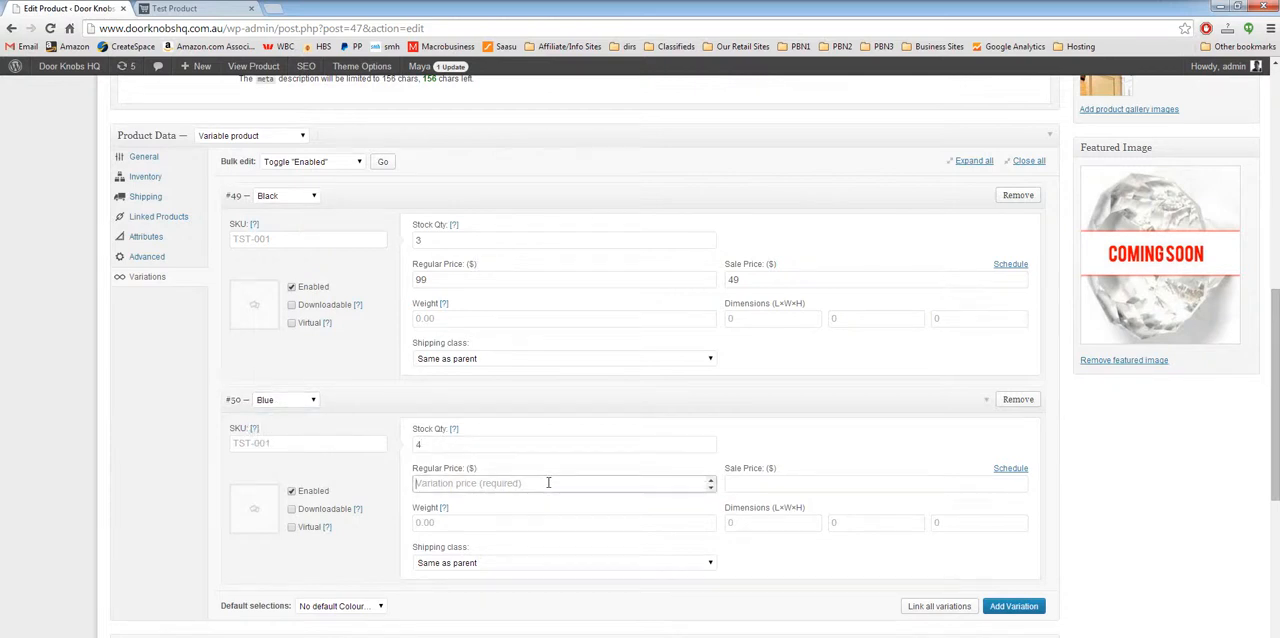
text(99)
click(773, 483)
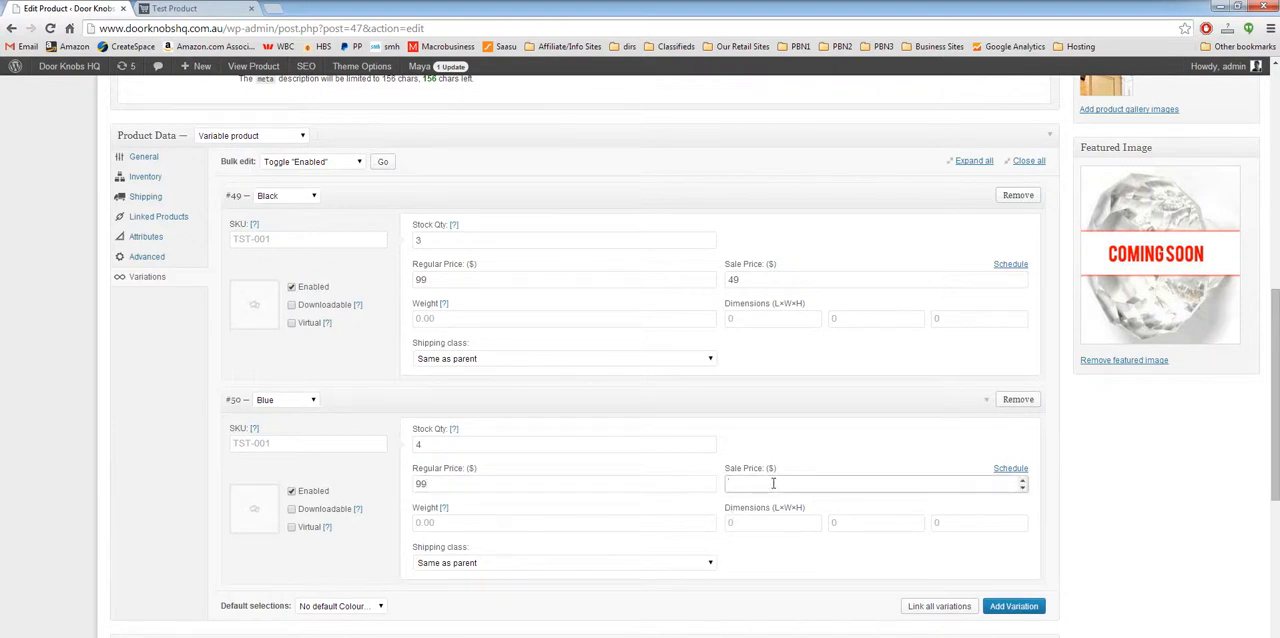
text(49)
click(1066, 503)
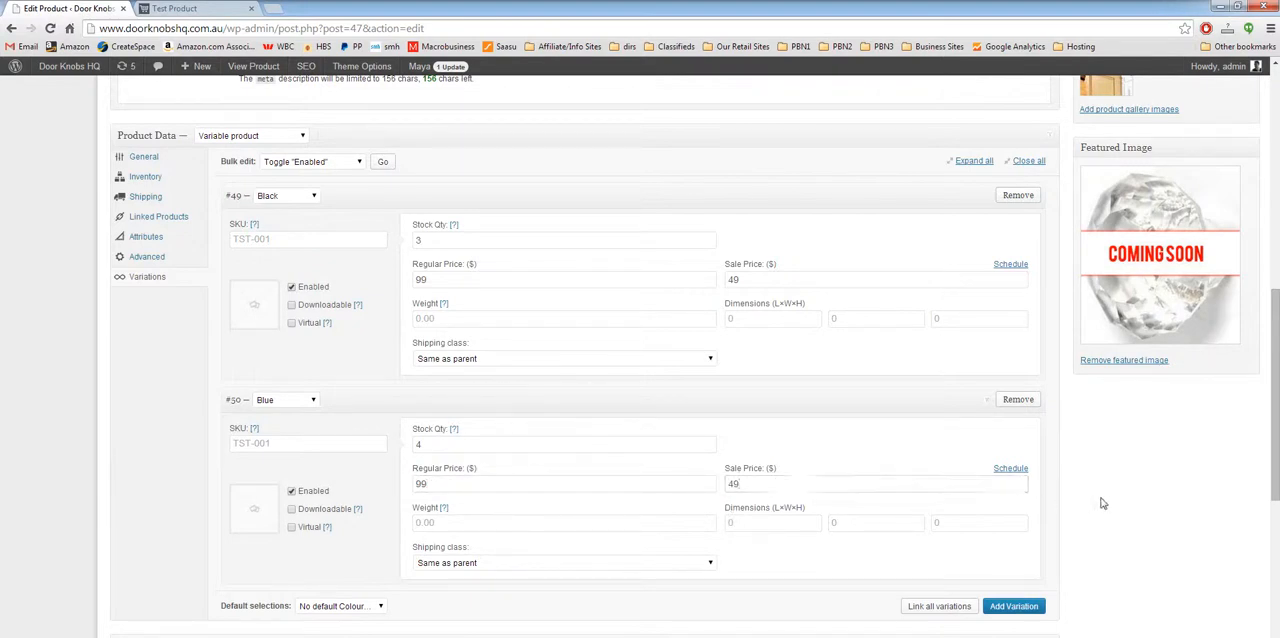
Step: Add a third variation to the product and assign it the colour Red
scroll(1100, 510, down, 1)
click(1010, 540)
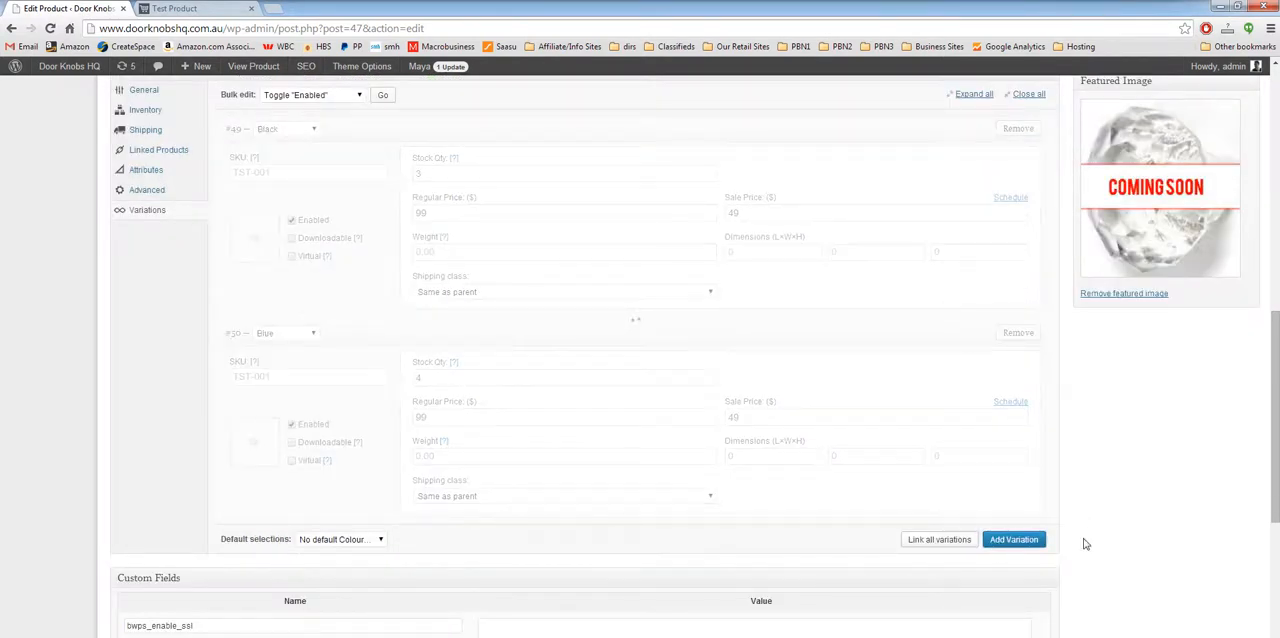
click(291, 538)
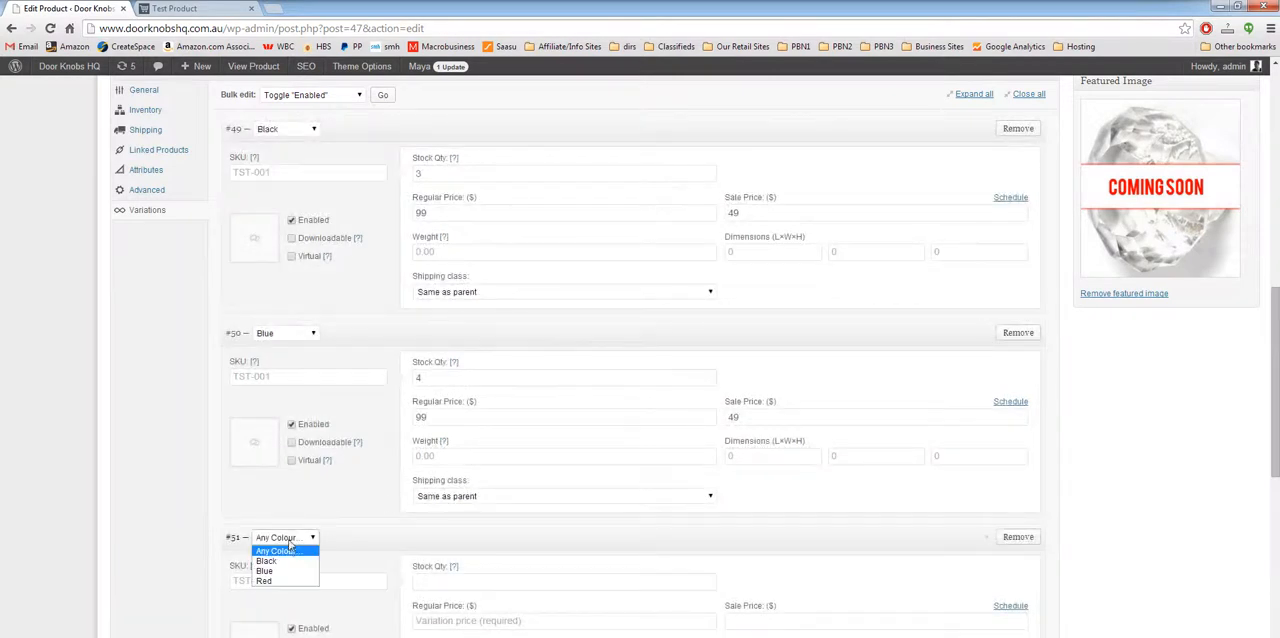
click(287, 581)
Step: Set the Red variation's stock quantity to 1 and its regular price to $99, leaving the sale price blank
click(450, 582)
text(1)
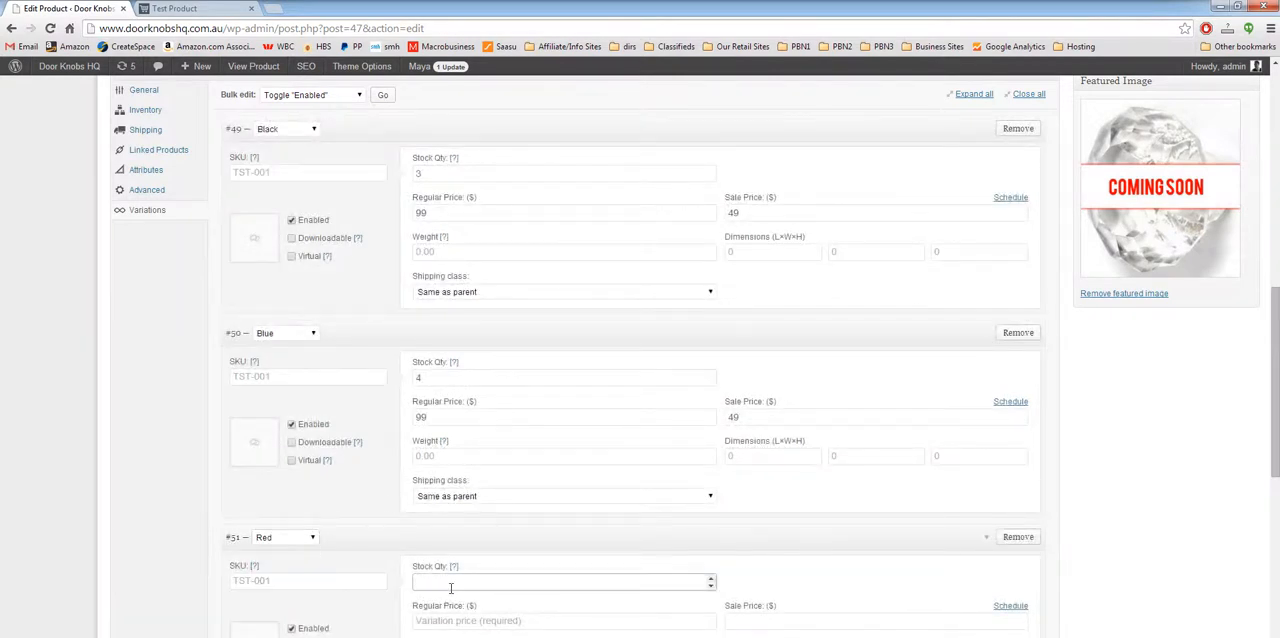
scroll(480, 590, down, 1)
click(482, 555)
text(99)
click(760, 557)
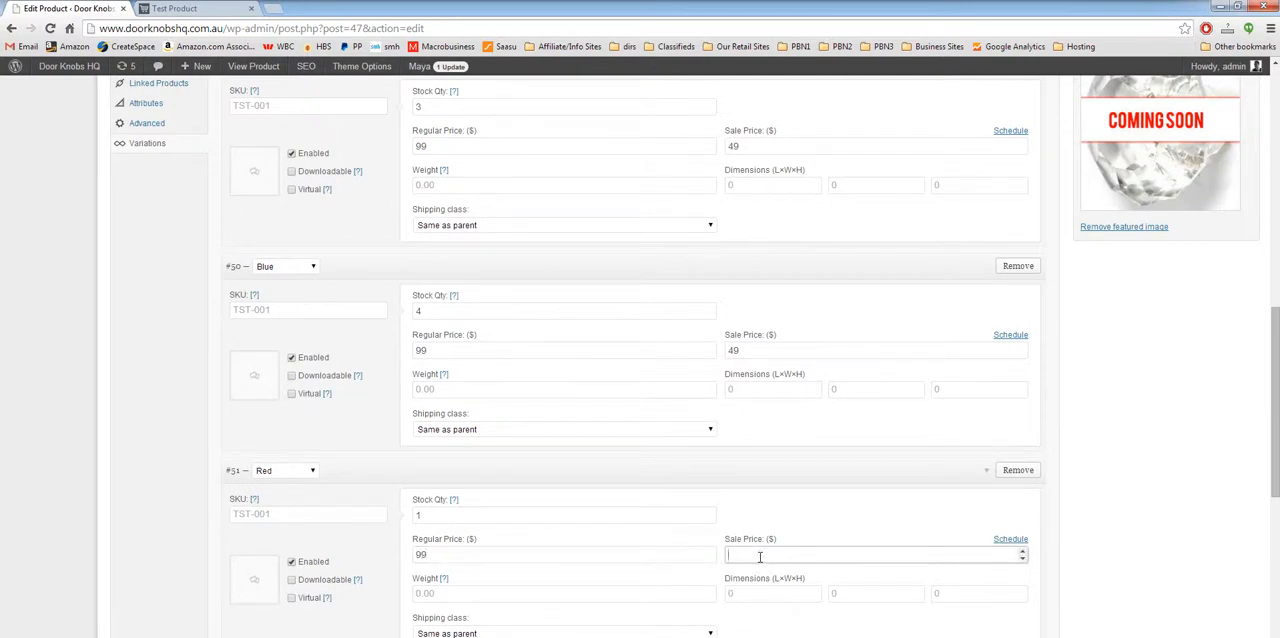
click(1112, 570)
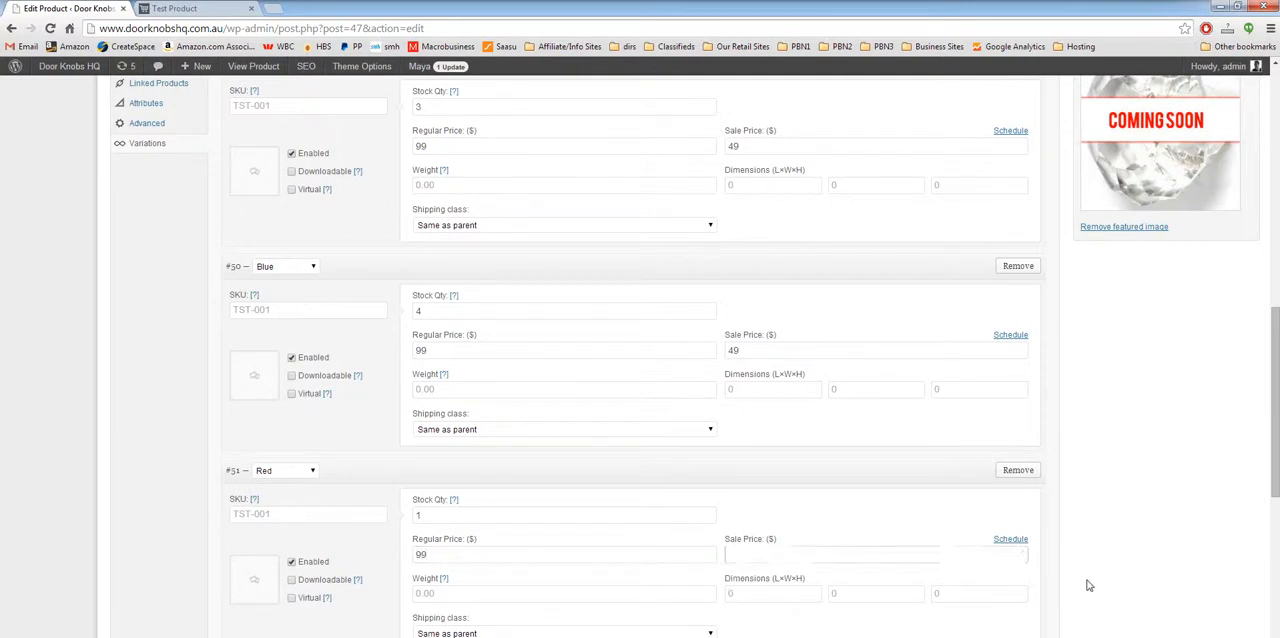
Step: Update the product with its new variations and reload the Test Product shop page
scroll(1088, 585, down, 1)
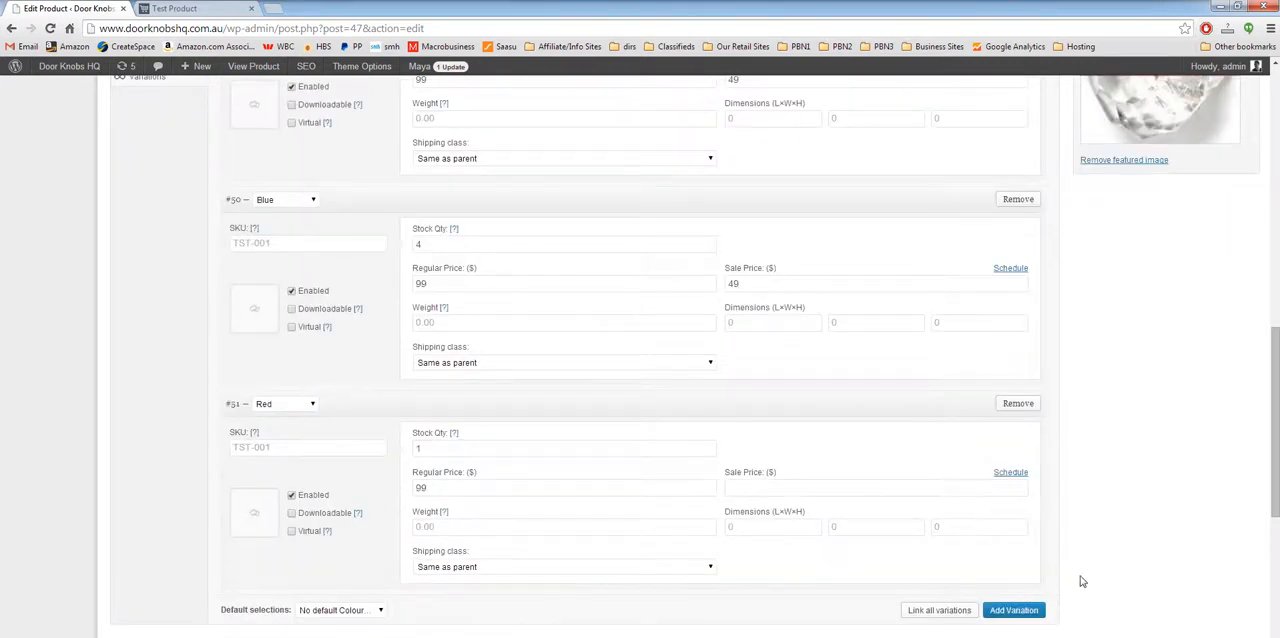
scroll(1080, 580, up, 8)
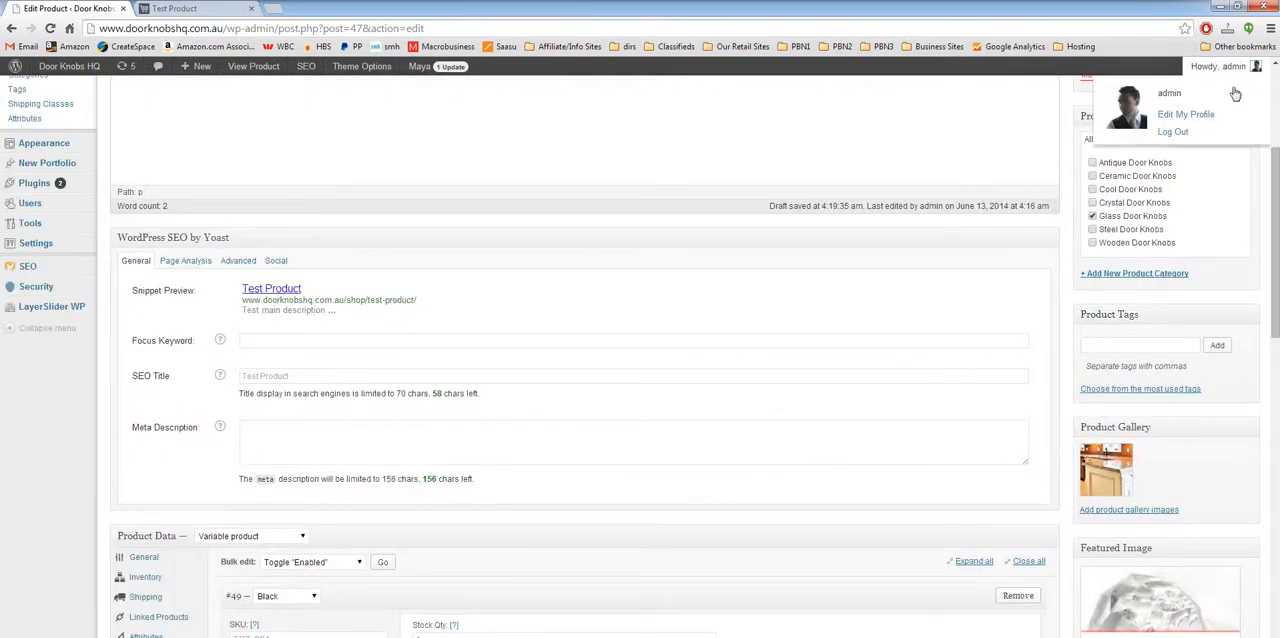
click(1225, 86)
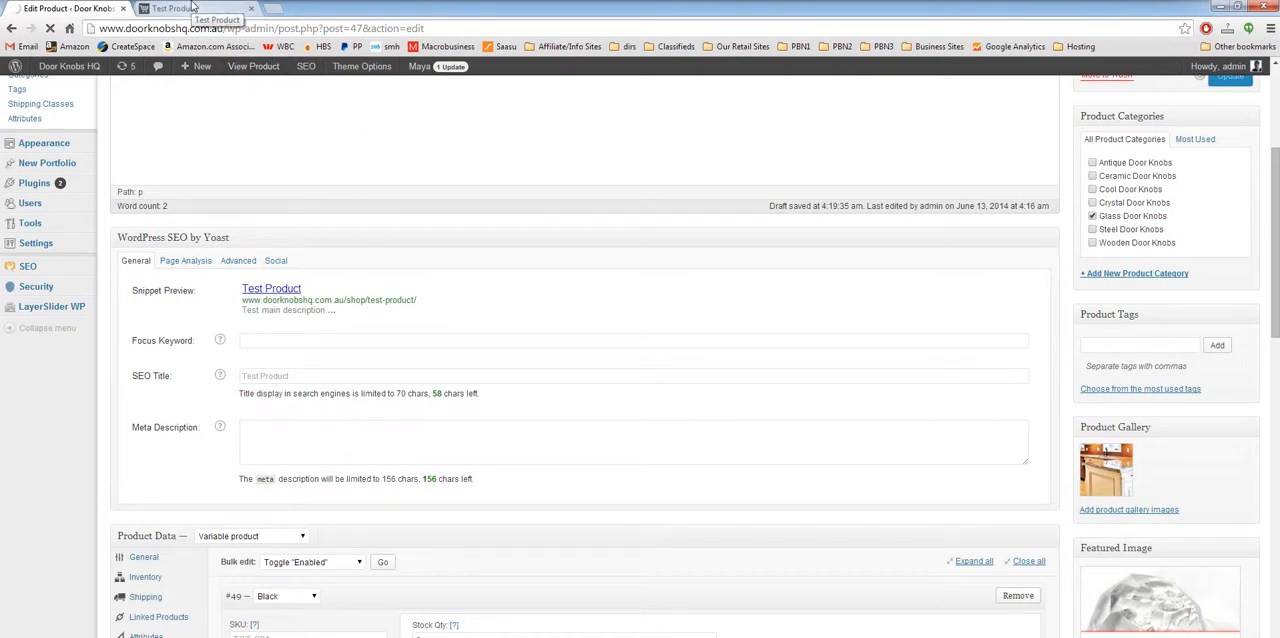
click(185, 8)
right_click(160, 152)
click(185, 197)
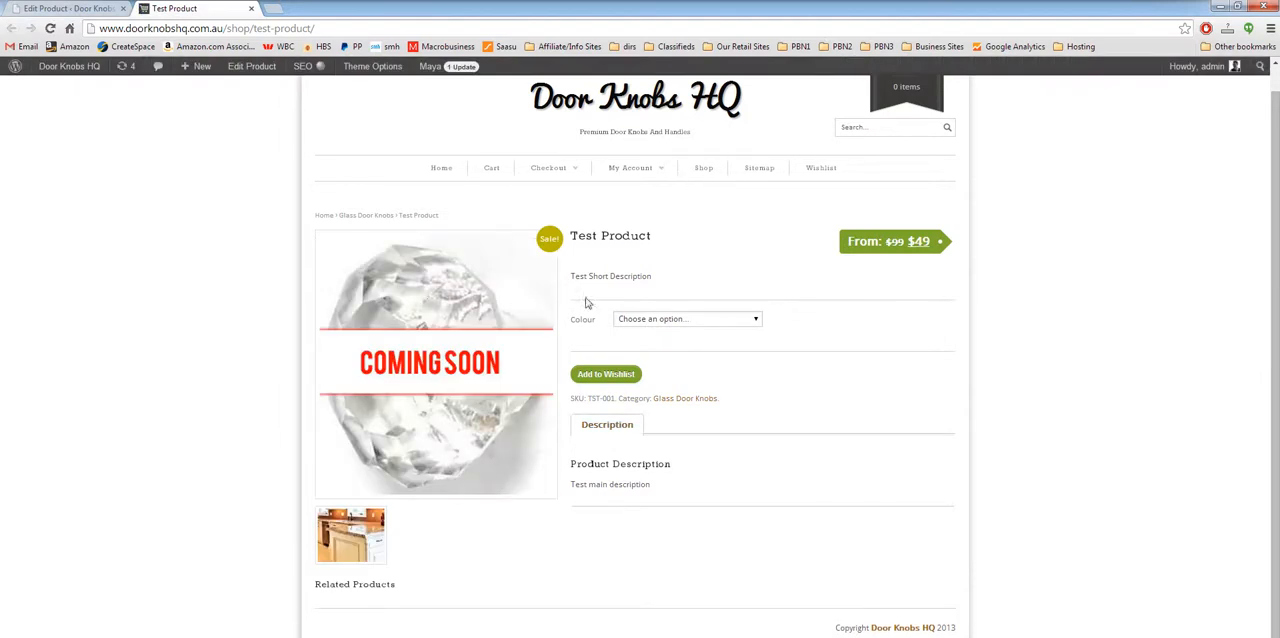
Step: Check the price and stock of the Black, Blue and Red options on the shop page, and return to the product editor
click(740, 318)
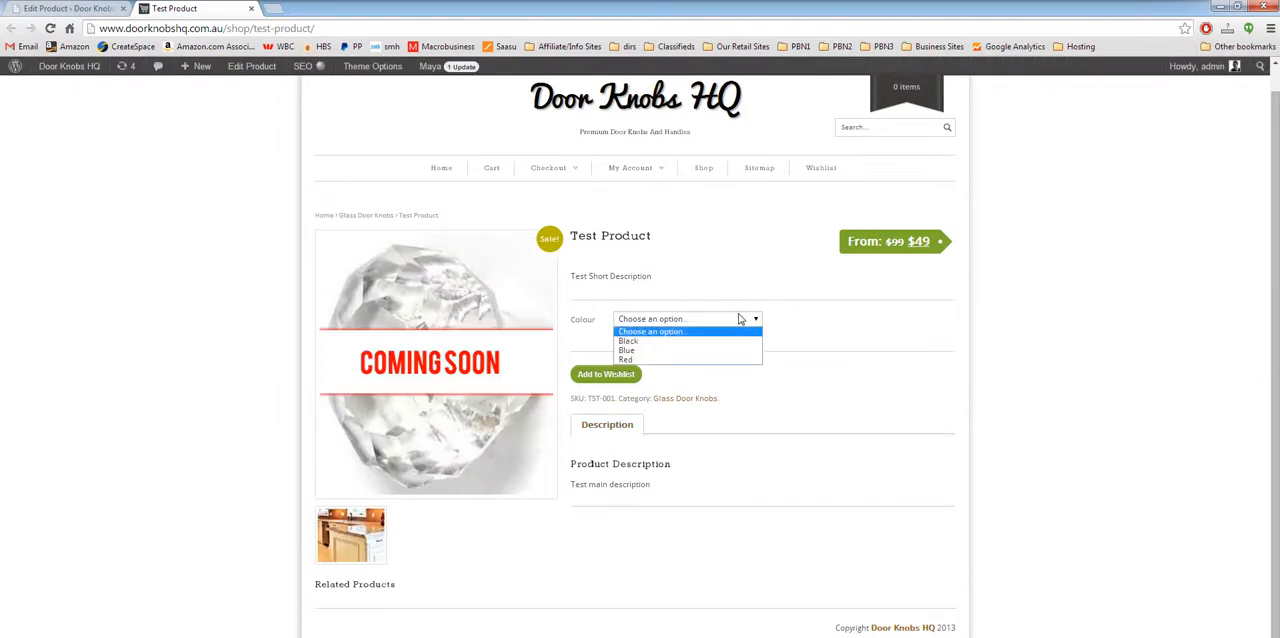
click(847, 293)
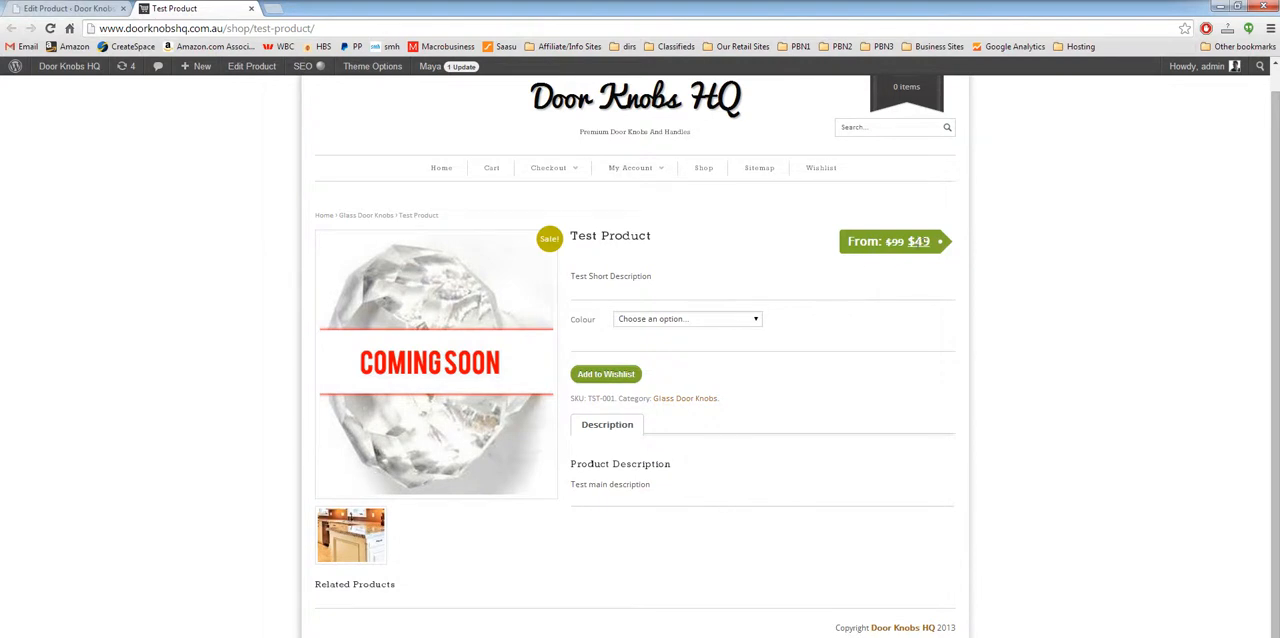
click(735, 318)
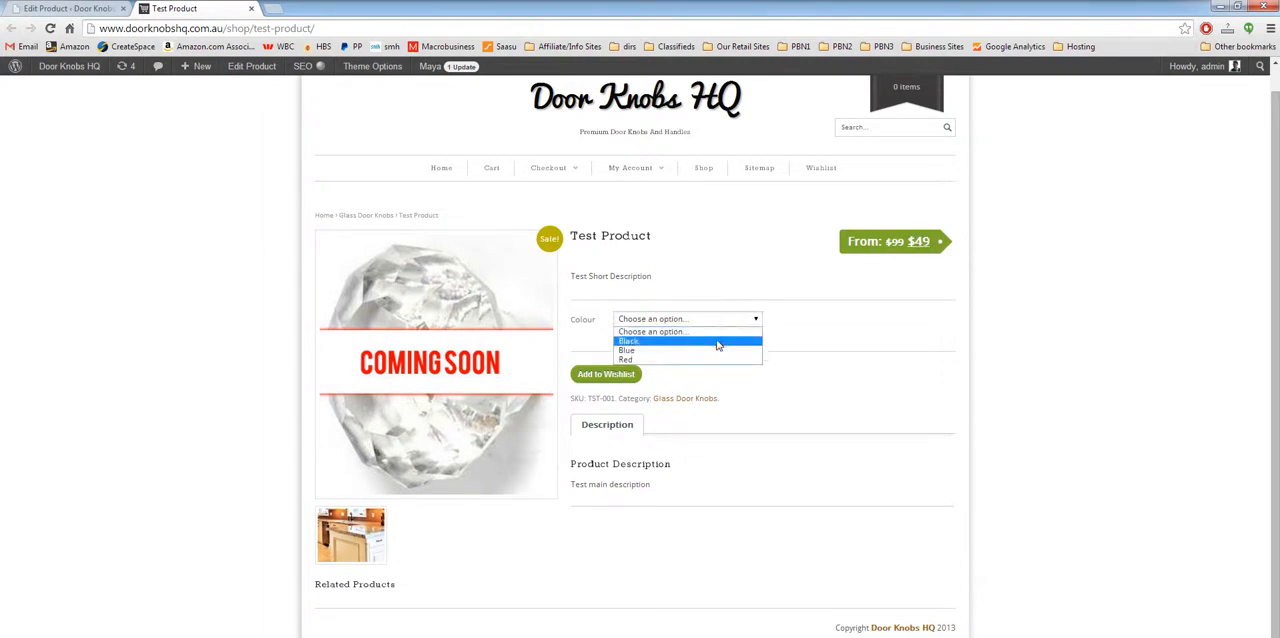
click(718, 341)
click(674, 320)
click(677, 352)
click(686, 321)
click(686, 360)
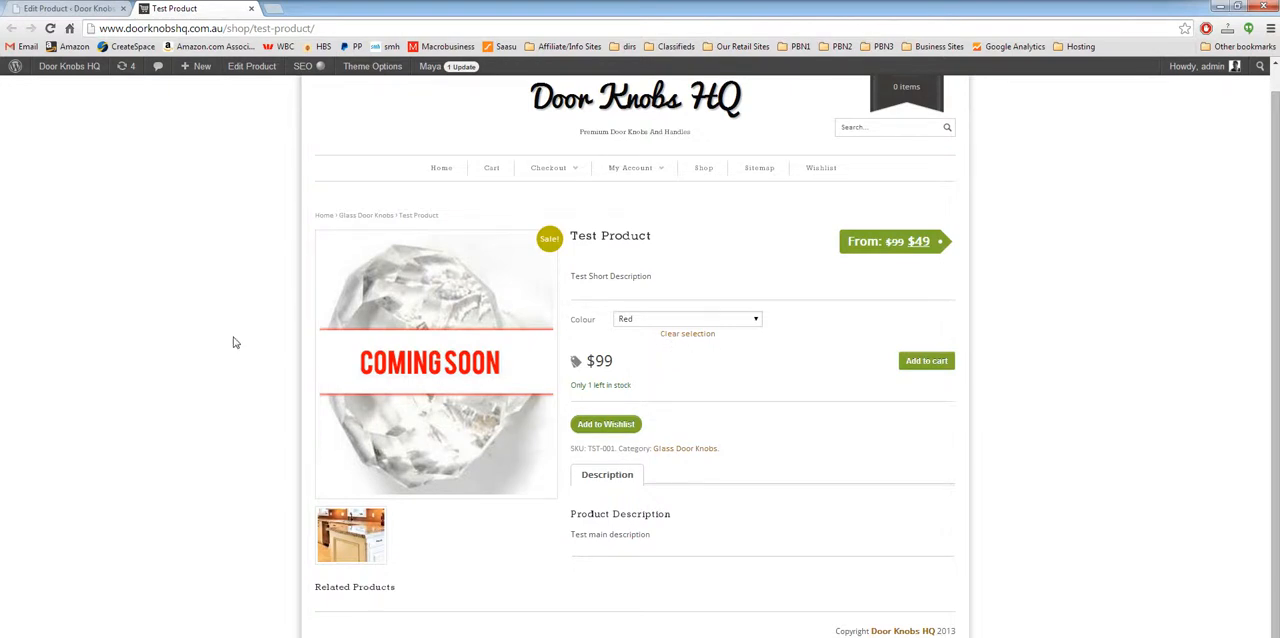
click(62, 8)
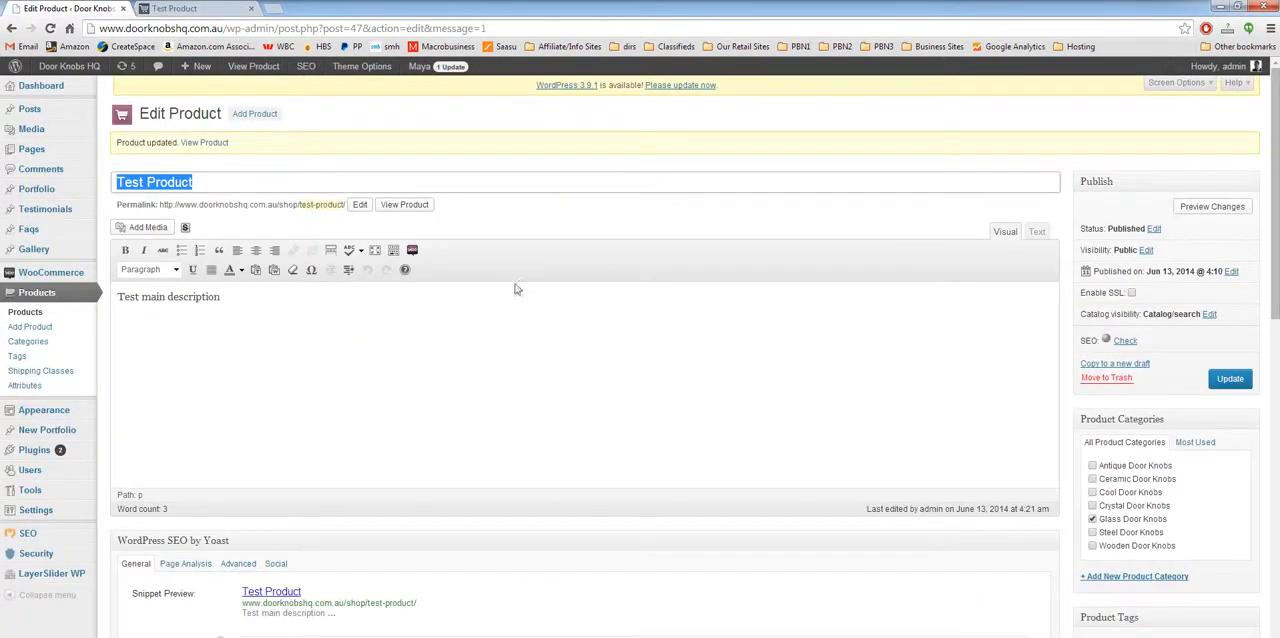